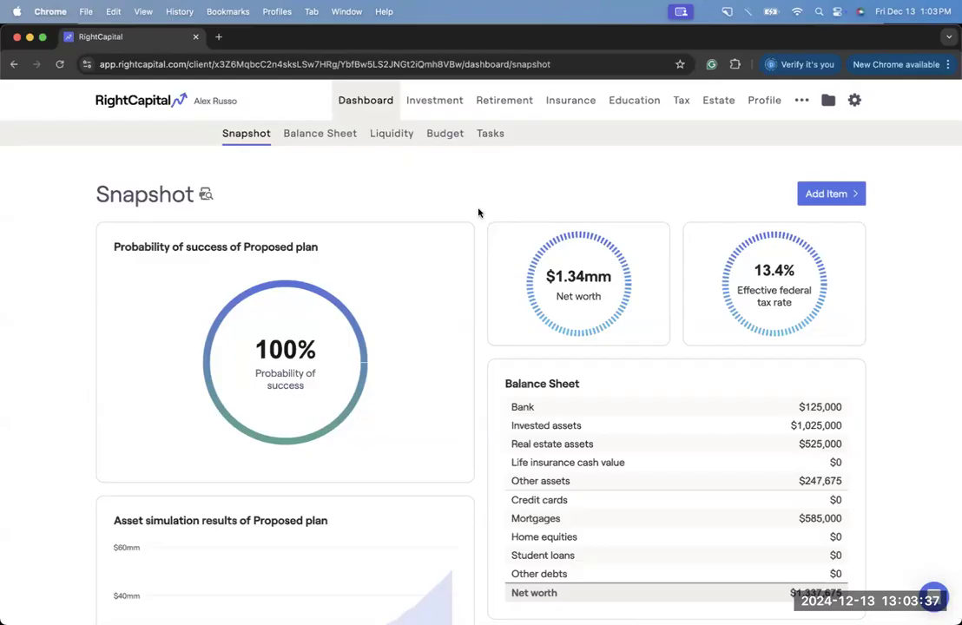
# Step: Go to the client's profile net worth and list the stock plan accounts
pyautogui.click(756, 110)
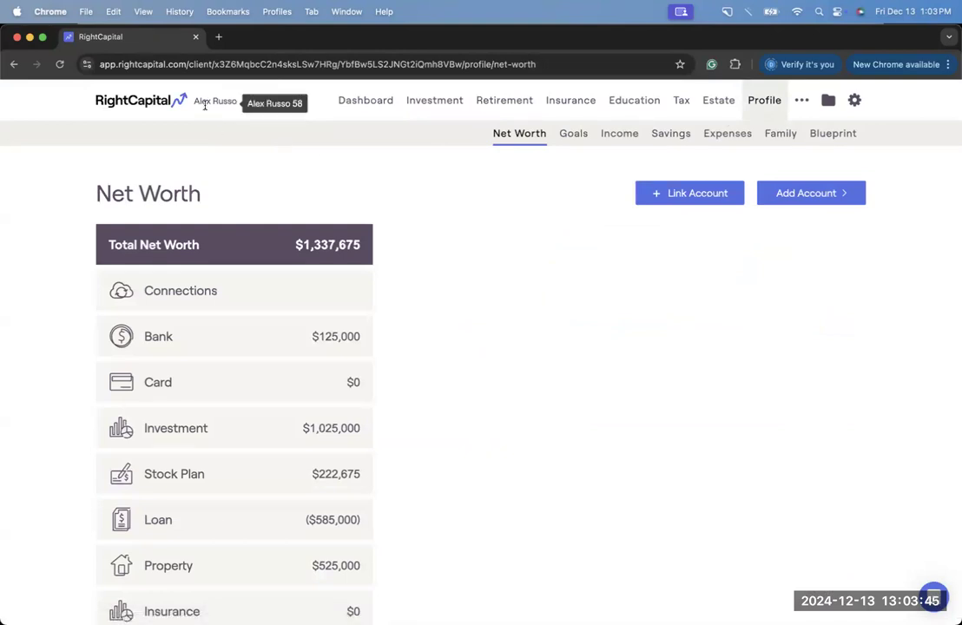
pyautogui.click(572, 135)
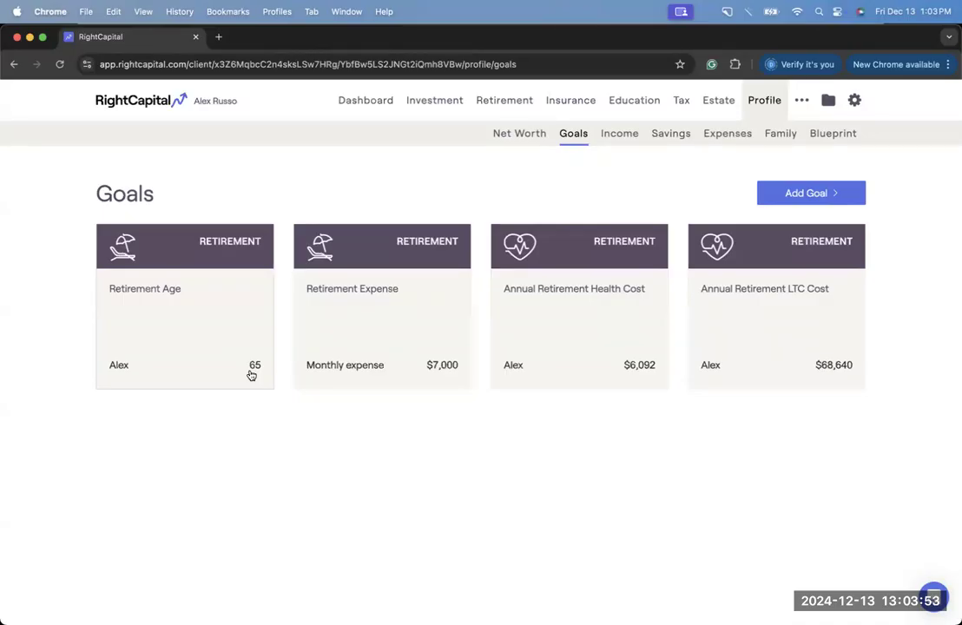
pyautogui.click(516, 137)
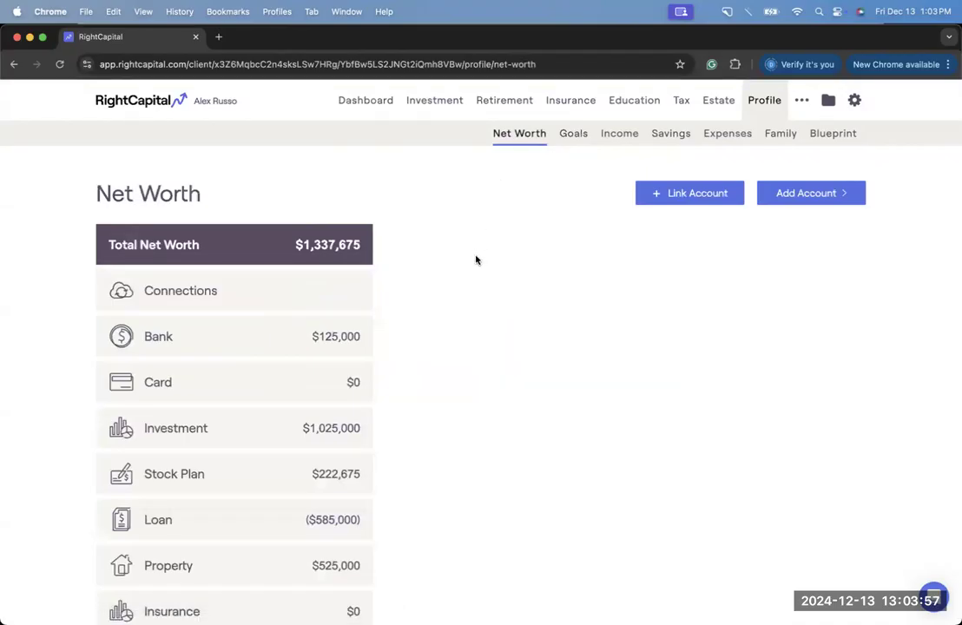
pyautogui.scroll(-1, 473, 265)
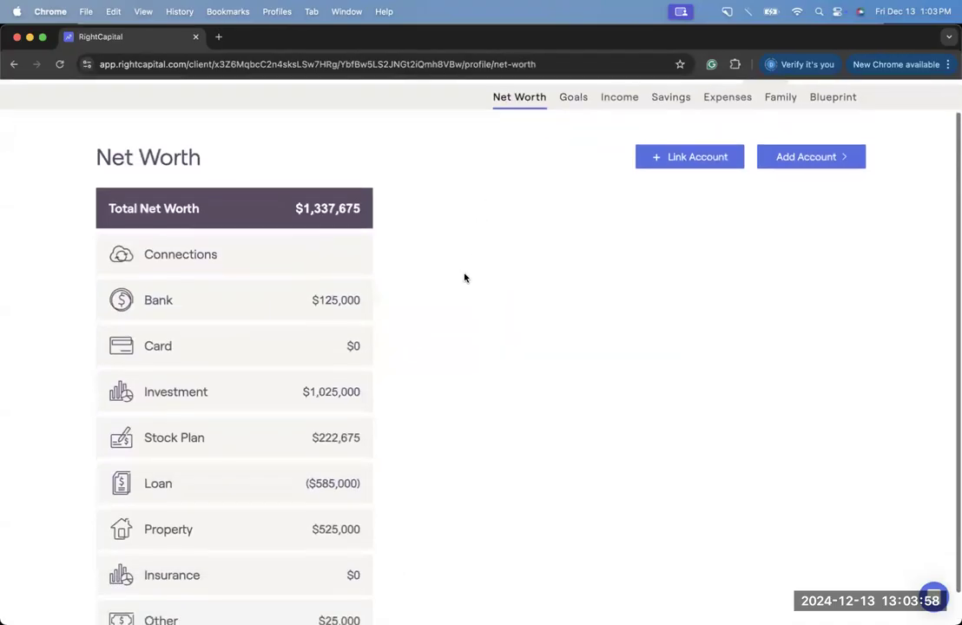
pyautogui.click(265, 443)
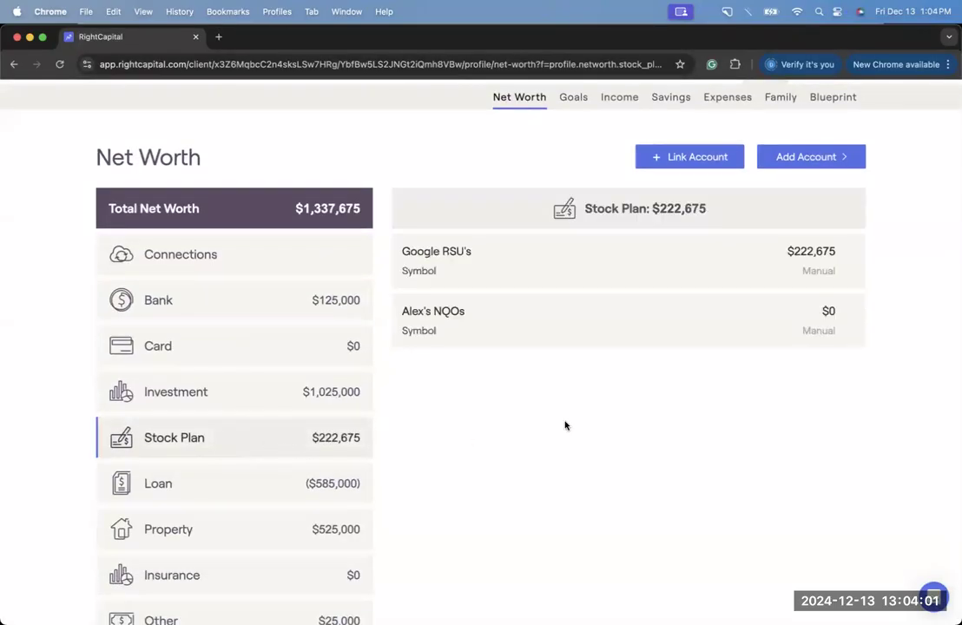
pyautogui.scroll(-1, 564, 426)
pyautogui.moveTo(793, 254)
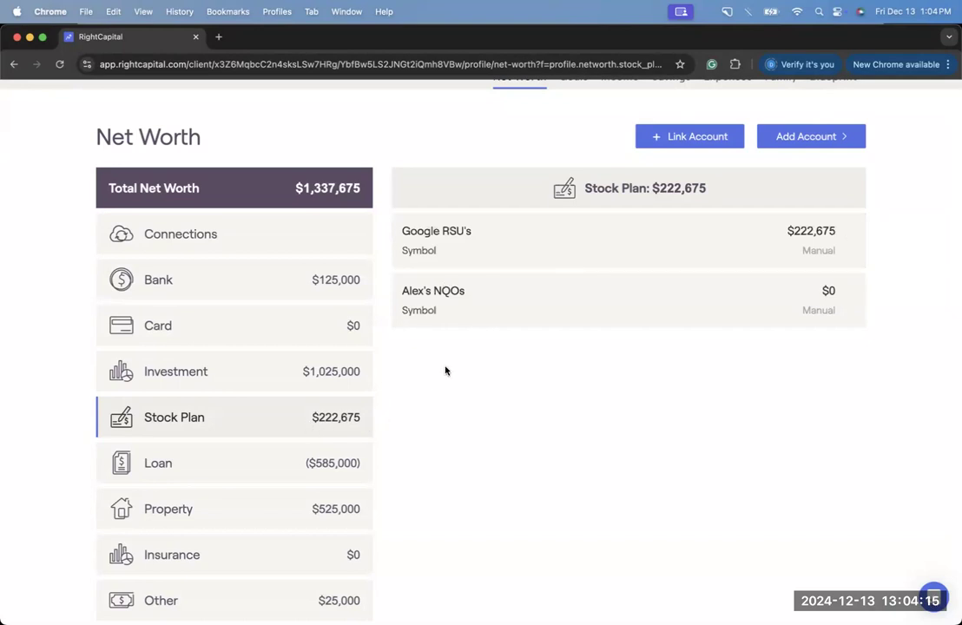
# Step: Review the Google RSU's stock plan from its general settings down to its grant table, and close it without changes
pyautogui.click(507, 244)
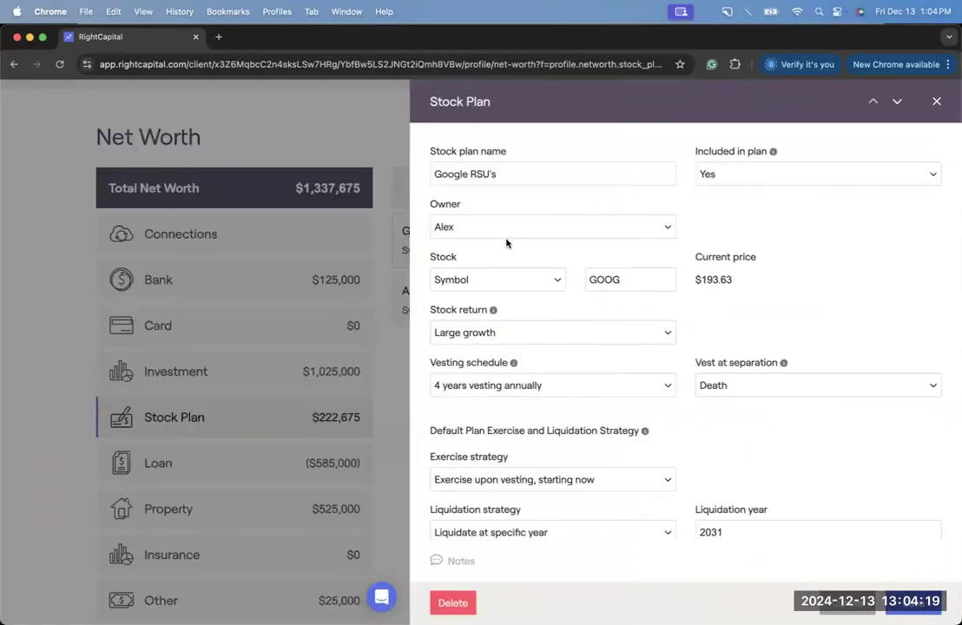
pyautogui.scroll(-2, 570, 247)
pyautogui.scroll(-7, 570, 248)
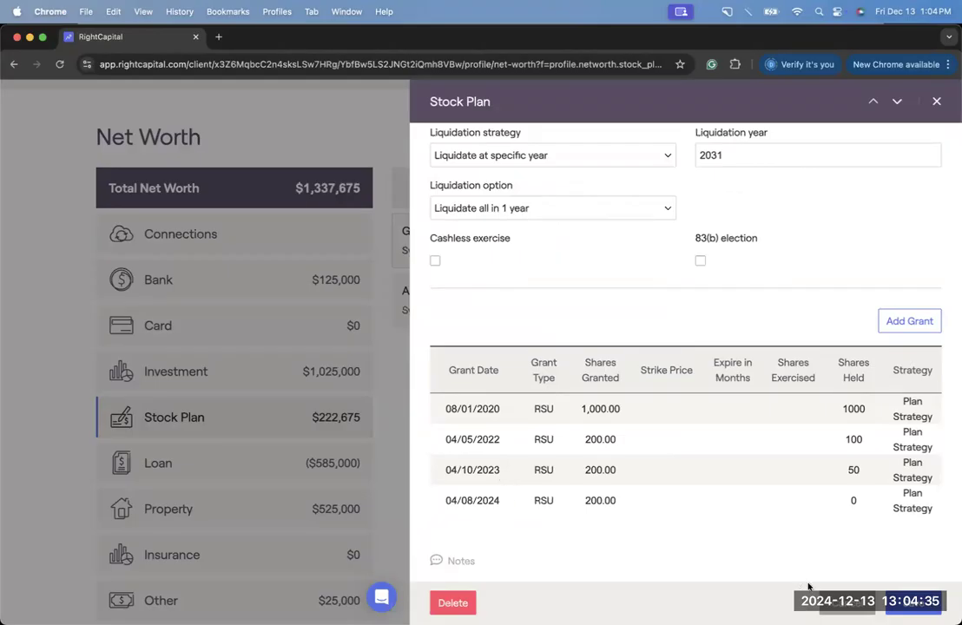
pyautogui.click(847, 603)
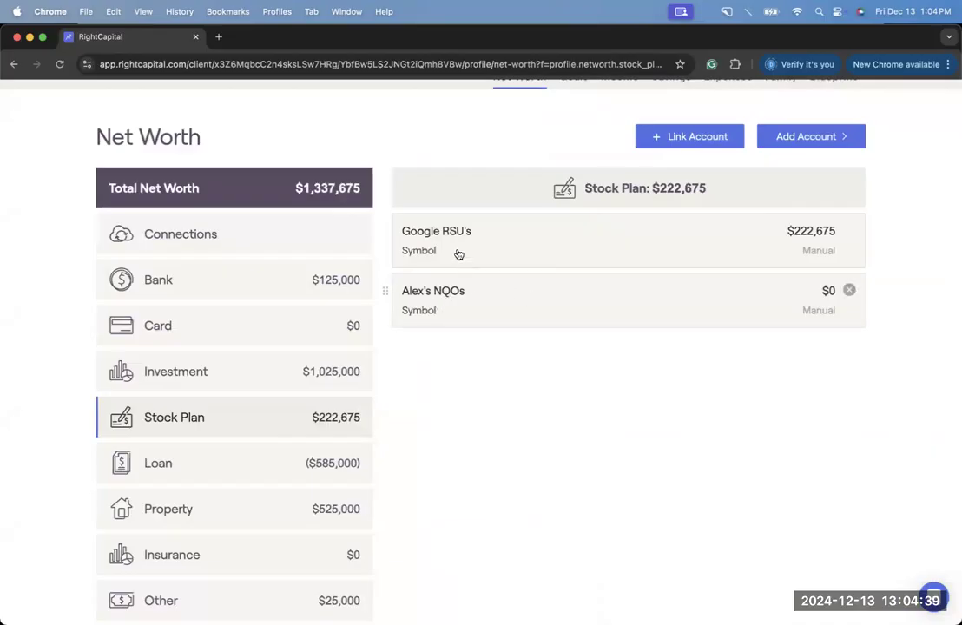
# Step: Review the client's NQO stock plan, including its vesting schedule, exercise strategy and grants, and close it without changes
pyautogui.click(466, 307)
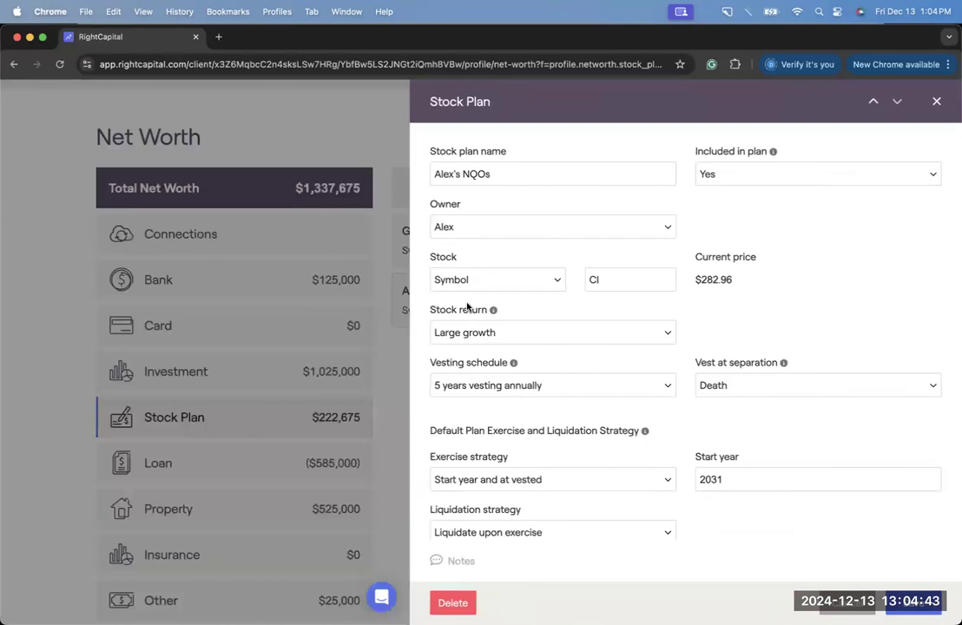
pyautogui.scroll(-2, 520, 304)
pyautogui.scroll(-1, 520, 304)
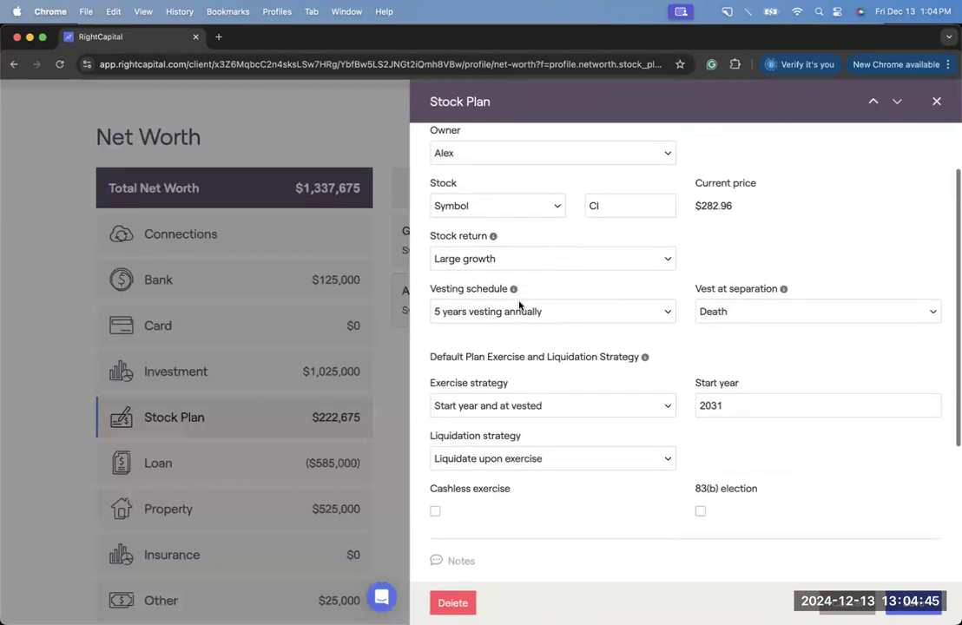
pyautogui.scroll(-3, 519, 304)
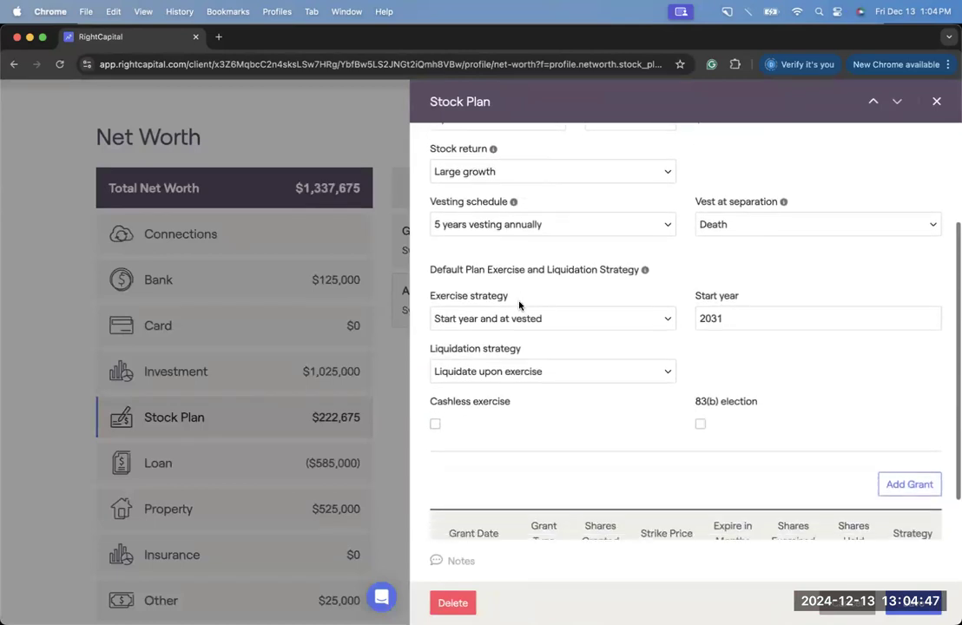
pyautogui.scroll(-3, 536, 402)
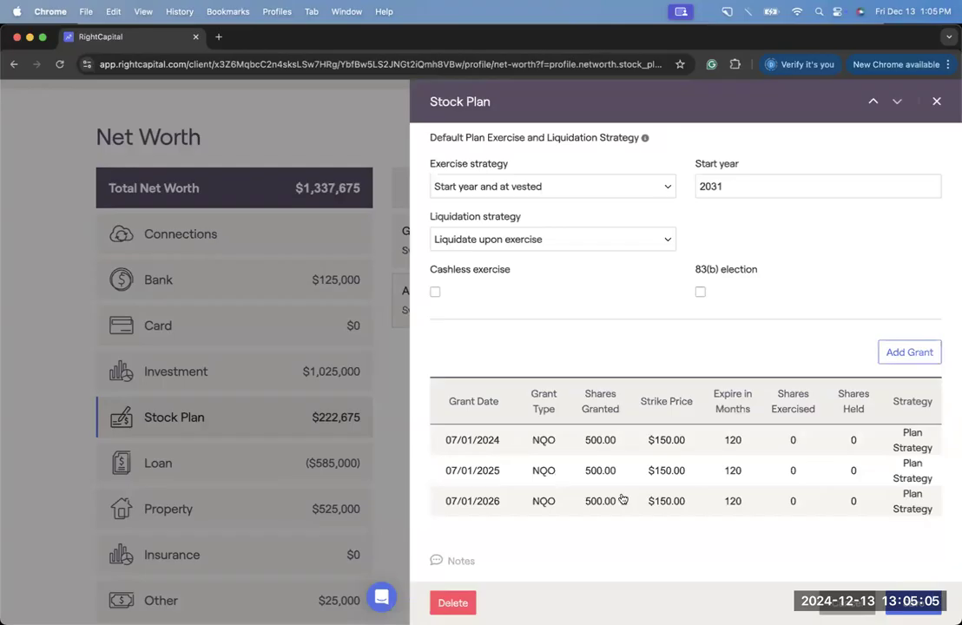
pyautogui.click(848, 604)
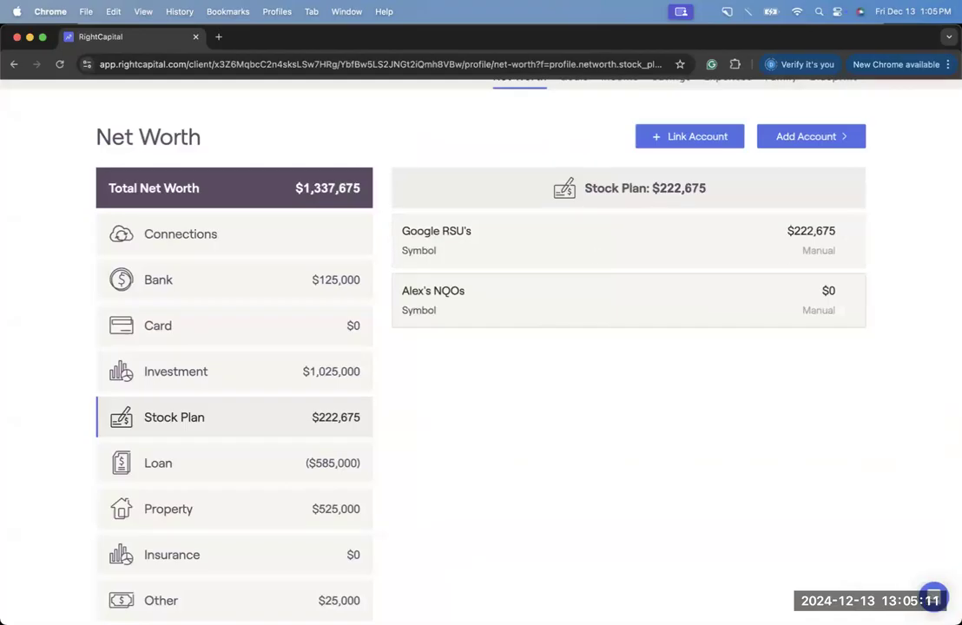
pyautogui.scroll(2, 827, 456)
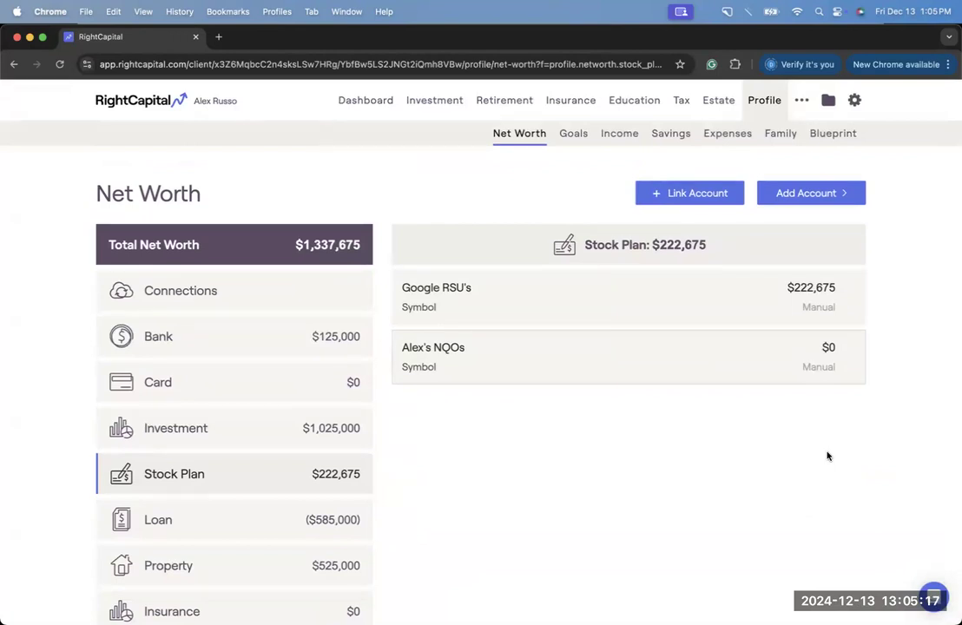
# Step: Examine the exercise strategy, liquidation strategy and liquidation year of the Google RSU's plan, and close it without changes
pyautogui.click(672, 301)
pyautogui.scroll(-3, 668, 362)
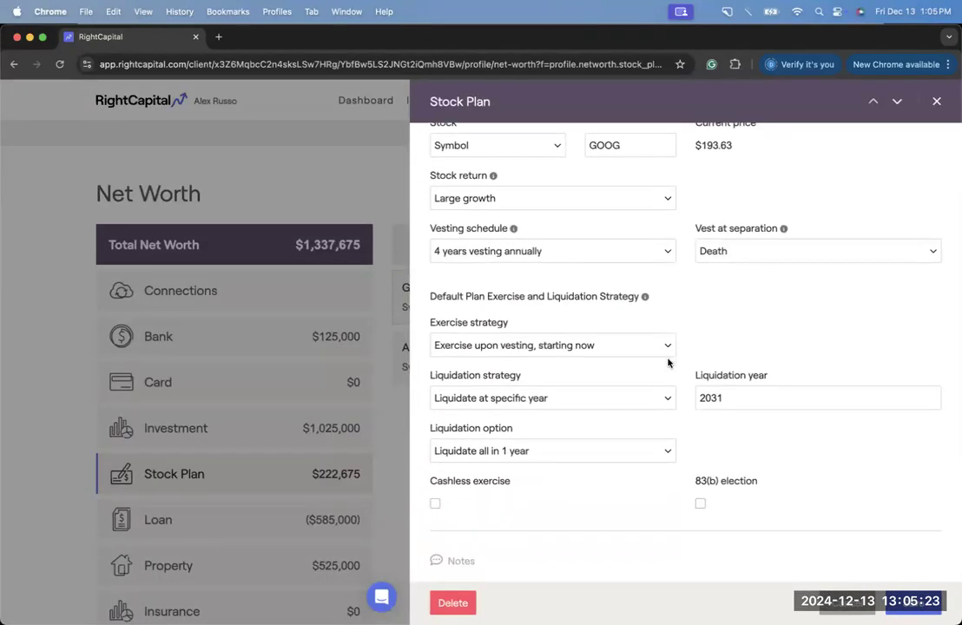
pyautogui.scroll(-1, 668, 362)
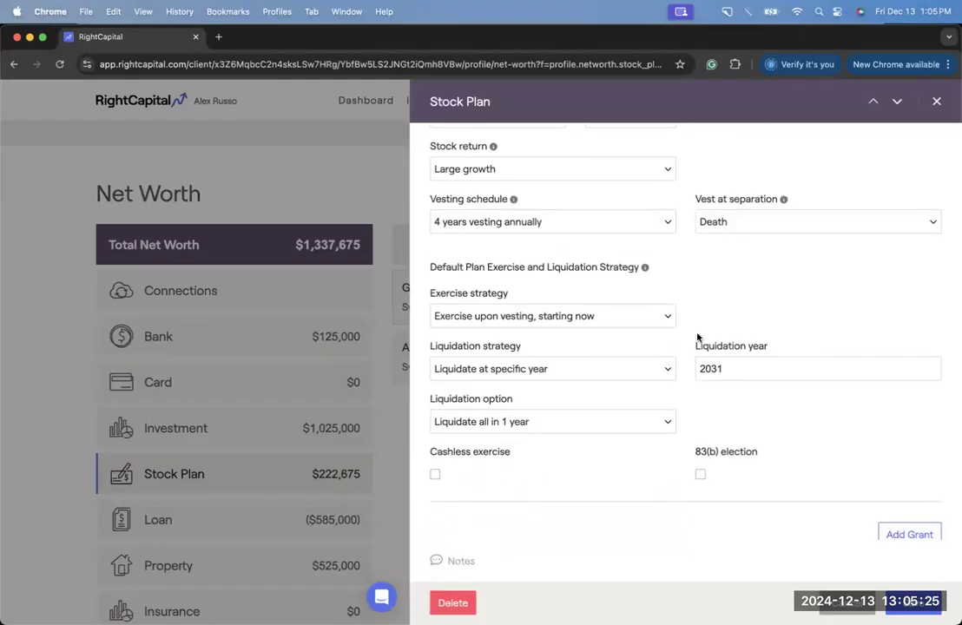
pyautogui.scroll(-1, 697, 337)
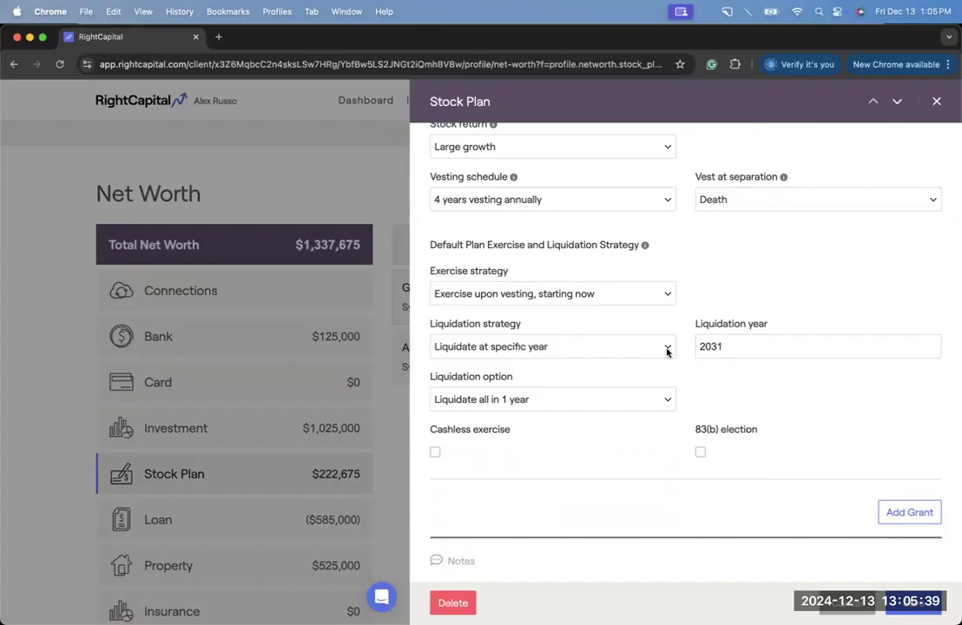
pyautogui.moveTo(724, 346); pyautogui.dragTo(686, 343)
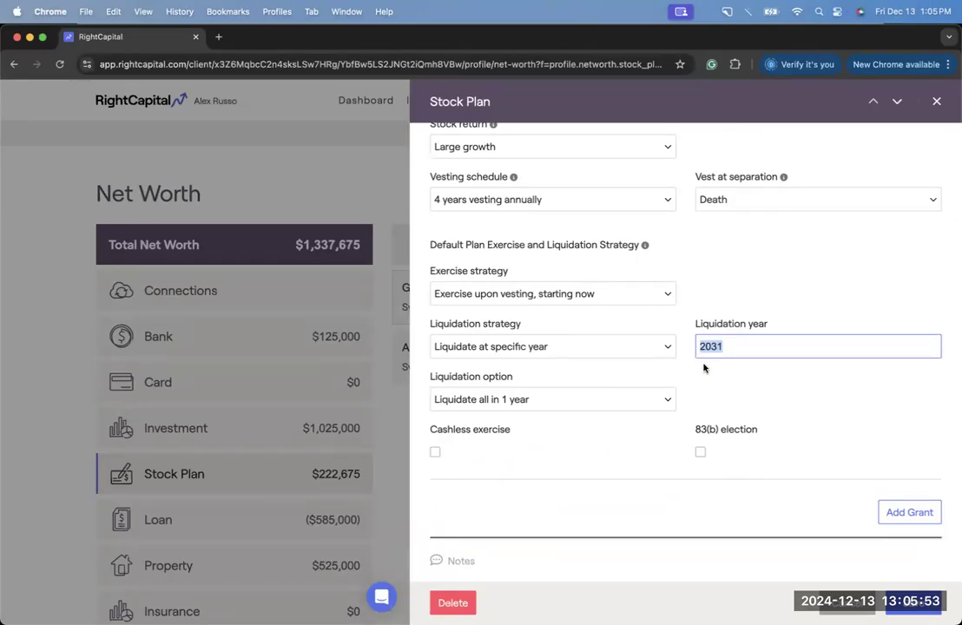
pyautogui.click(704, 368)
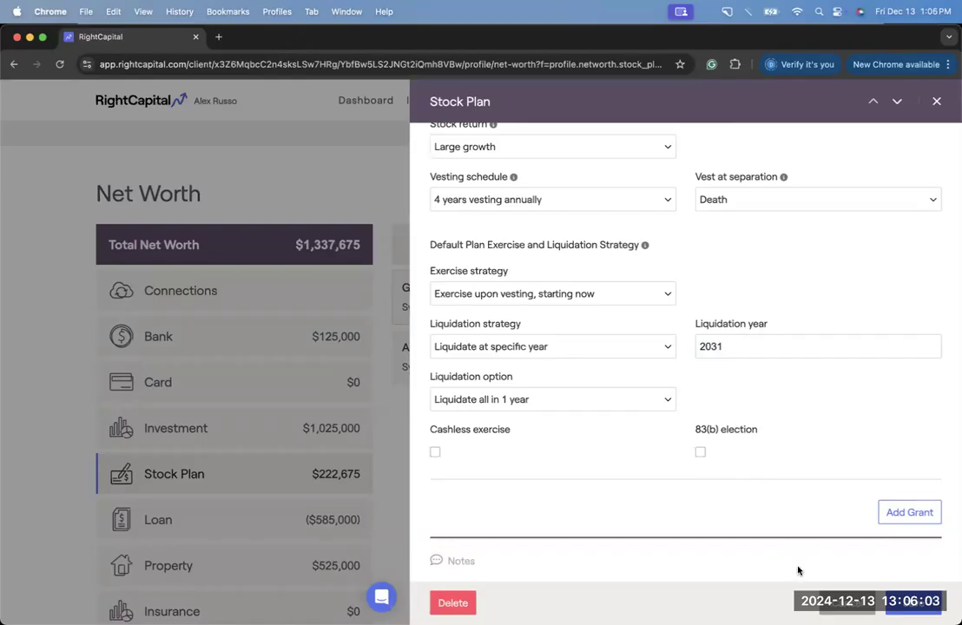
pyautogui.click(842, 602)
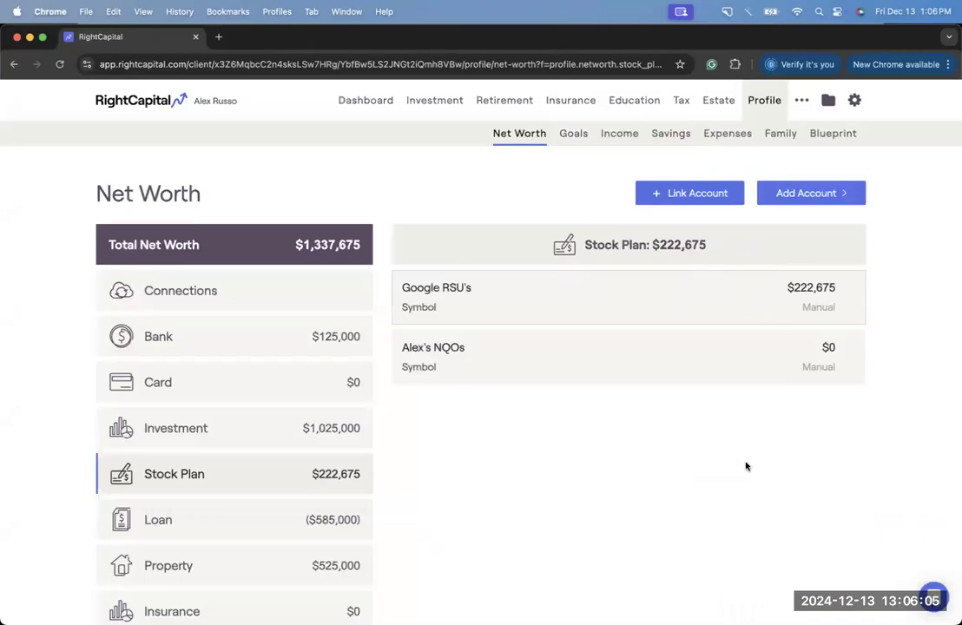
# Step: Exclude the Google RSU's stock plan from the financial plan
pyautogui.click(735, 295)
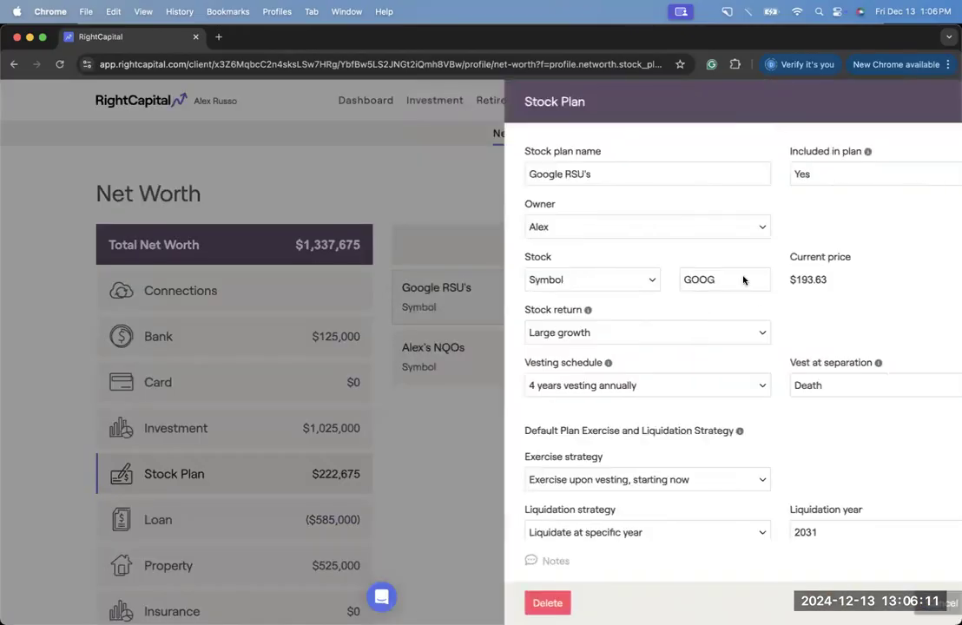
pyautogui.click(795, 176)
pyautogui.click(793, 192)
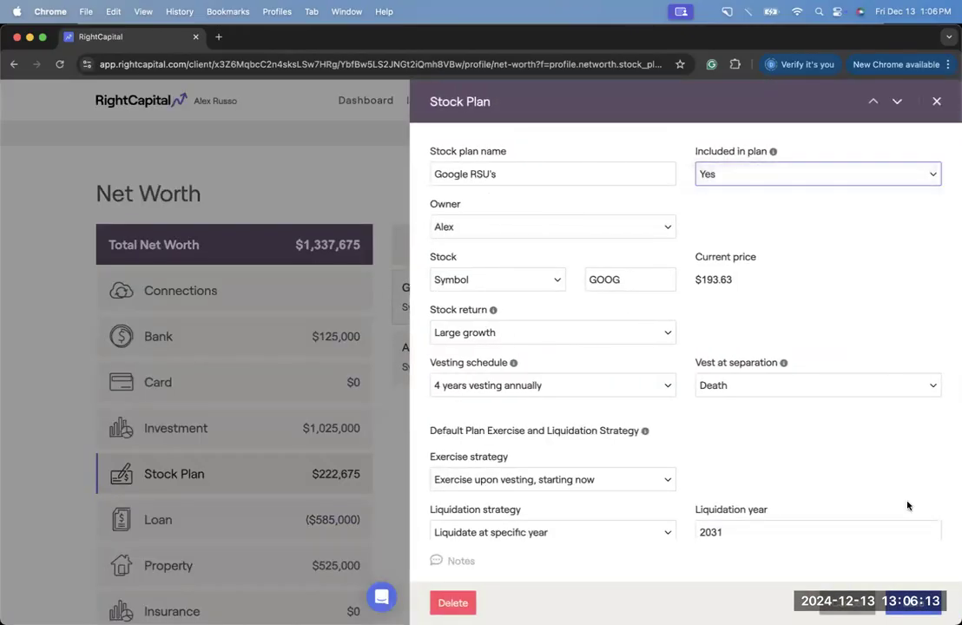
pyautogui.press('Escape')
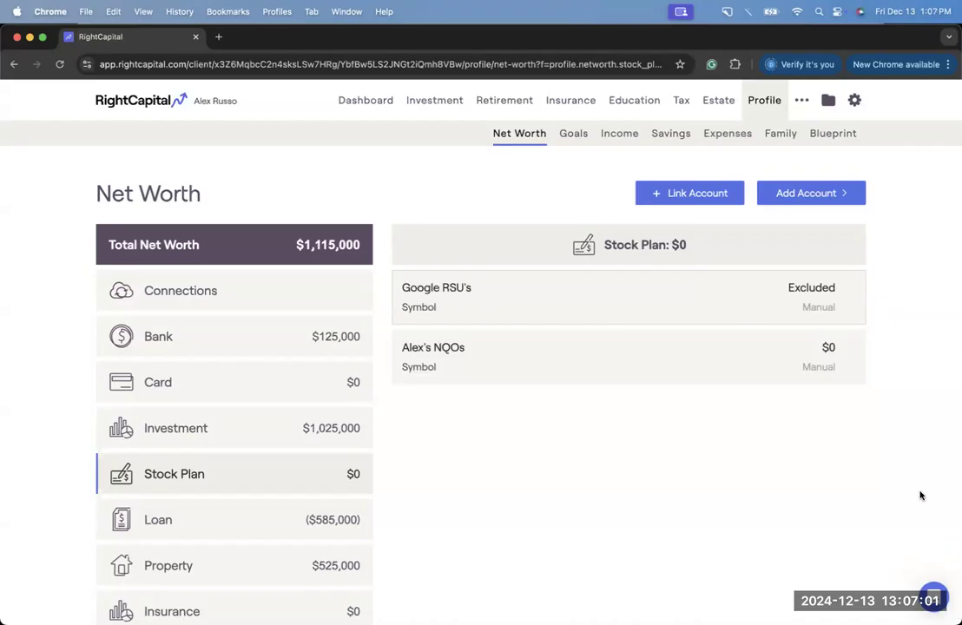
# Step: Add a stock plan account named Google RSUs (2) with the client as its owner
pyautogui.click(813, 199)
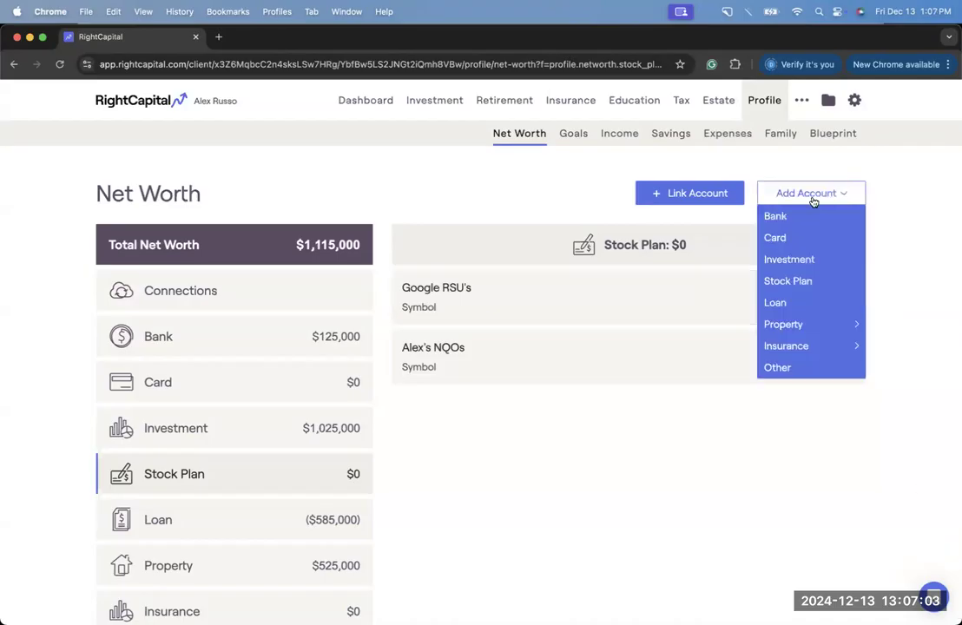
pyautogui.click(817, 282)
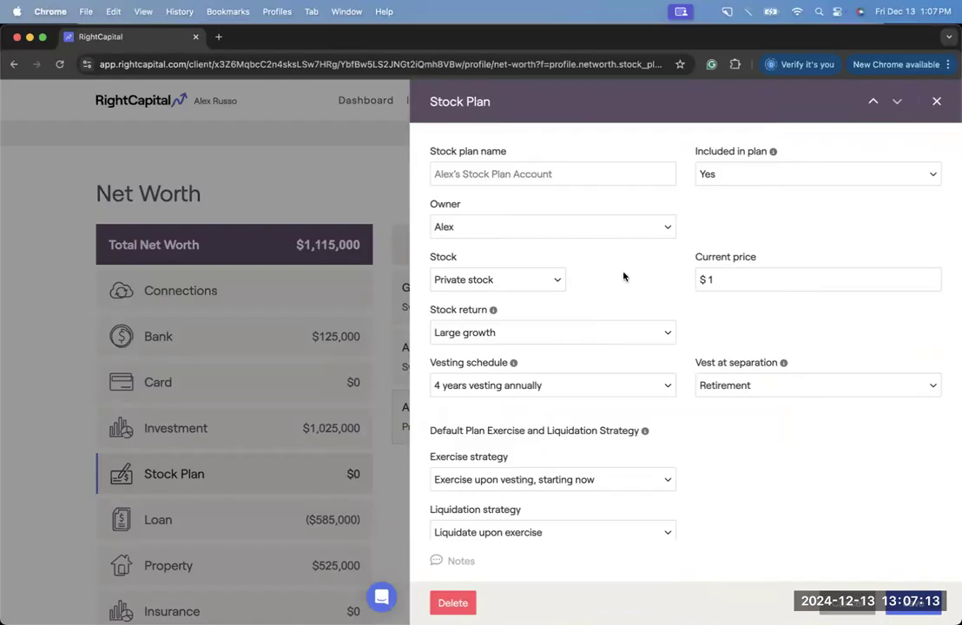
pyautogui.click(442, 174)
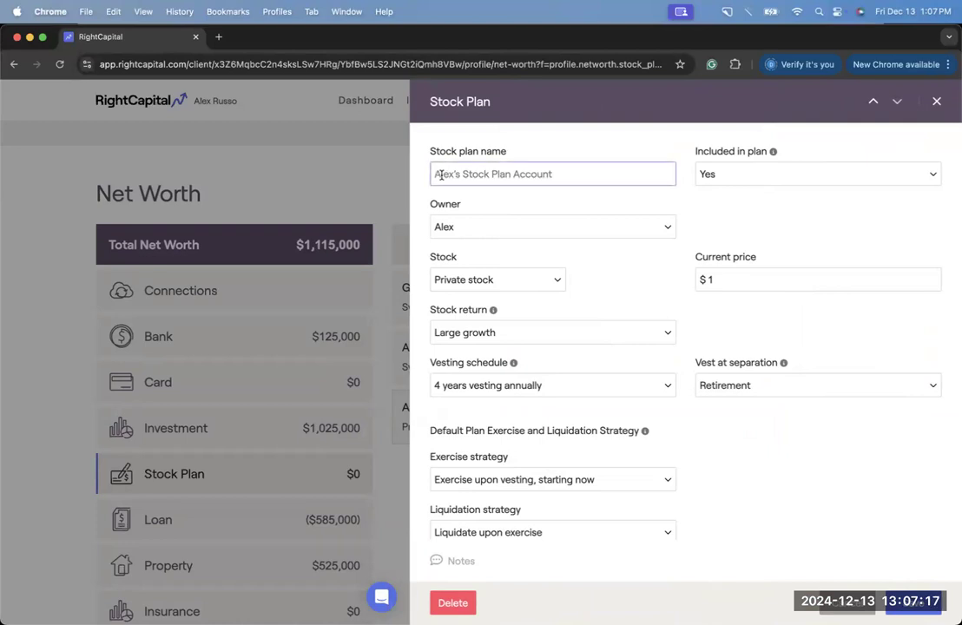
pyautogui.write('Google')
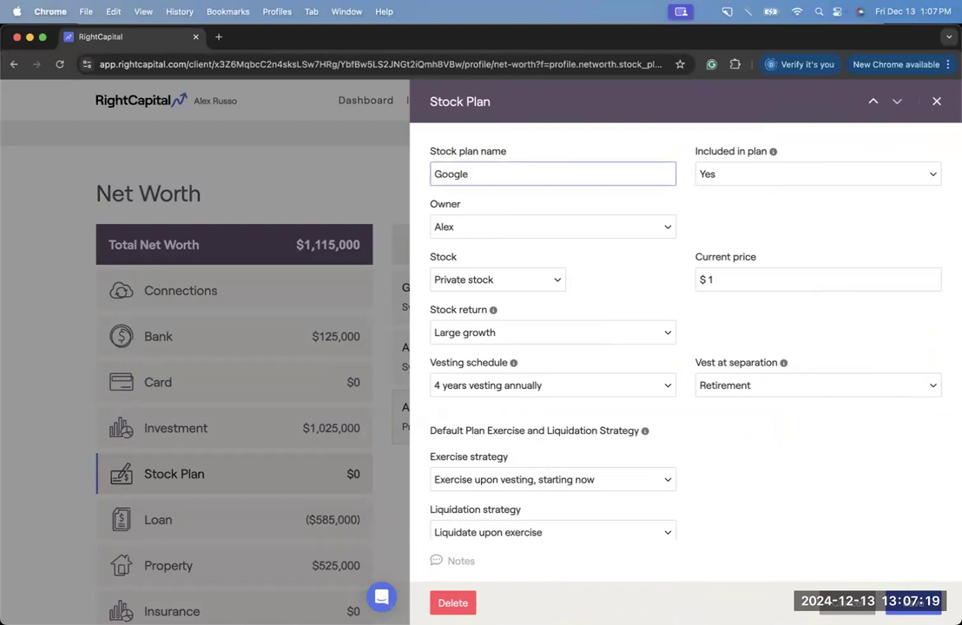
pyautogui.write(' RSUs (2)')
pyautogui.click(484, 226)
pyautogui.click(484, 228)
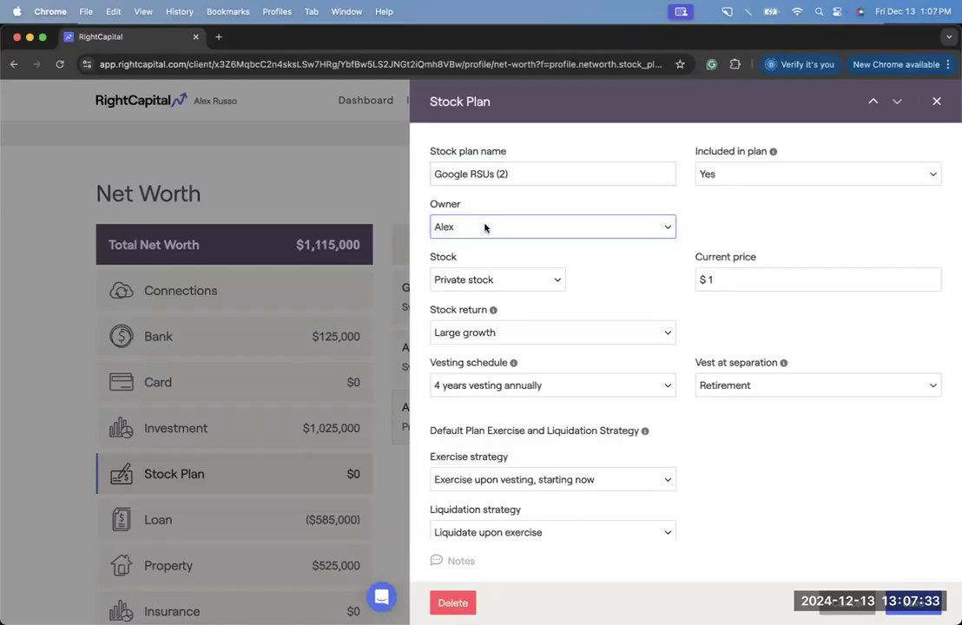
pyautogui.click(440, 229)
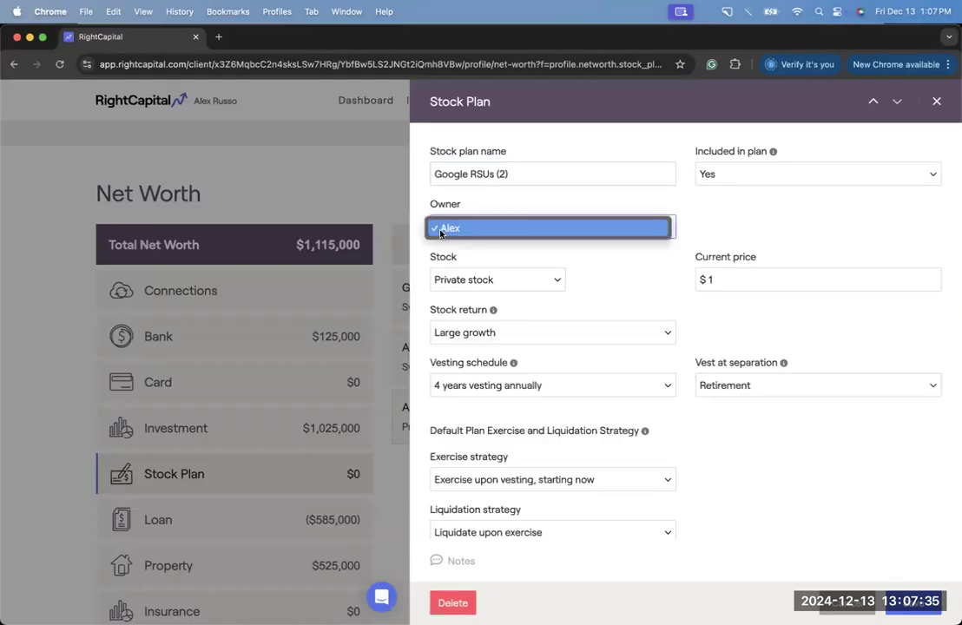
pyautogui.click(475, 230)
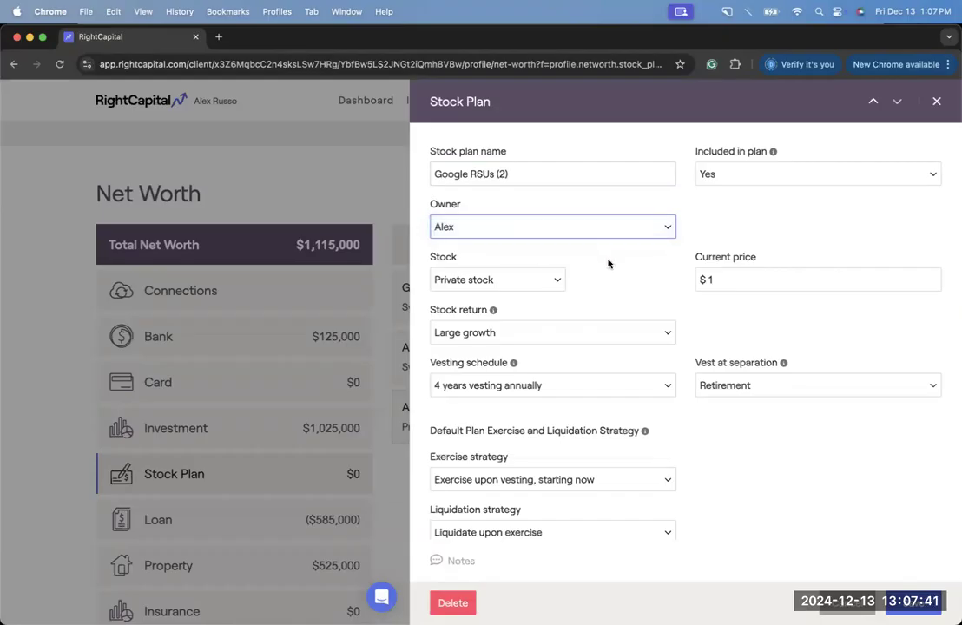
# Step: Choose Private stock as the stock type of Google RSUs (2) and set its current price to $100
pyautogui.click(552, 279)
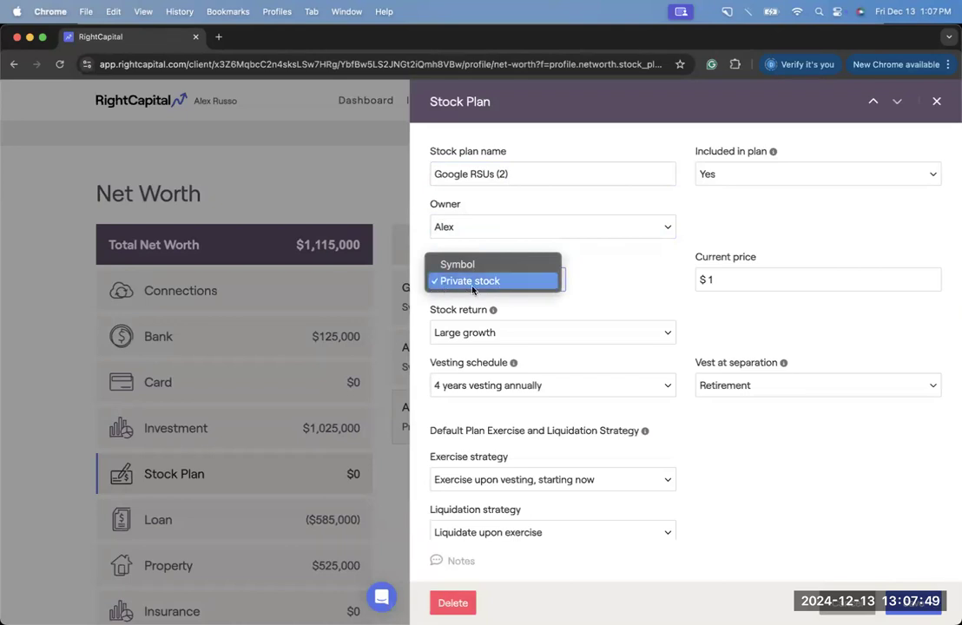
pyautogui.click(514, 282)
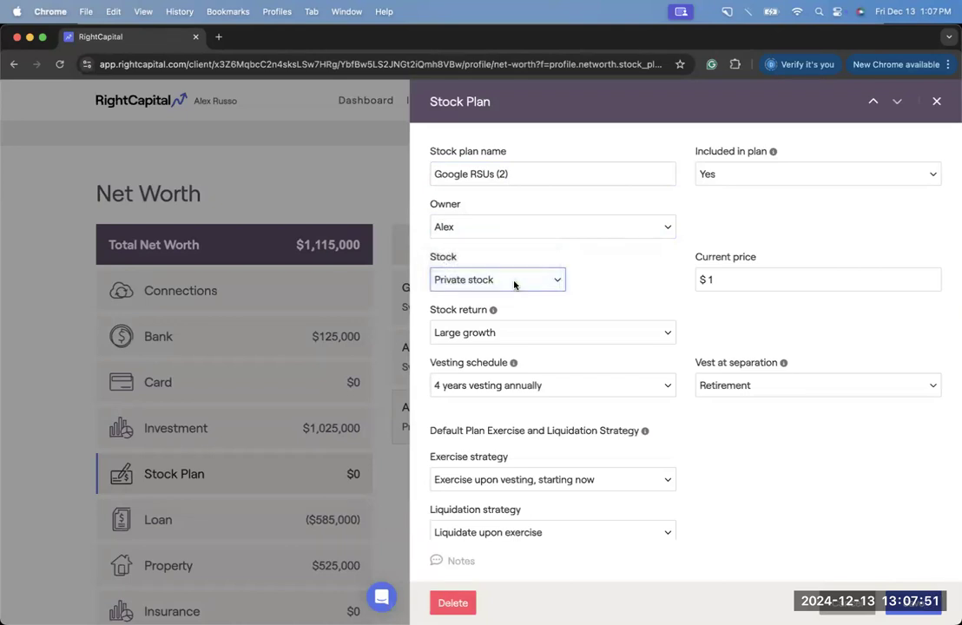
pyautogui.click(721, 279)
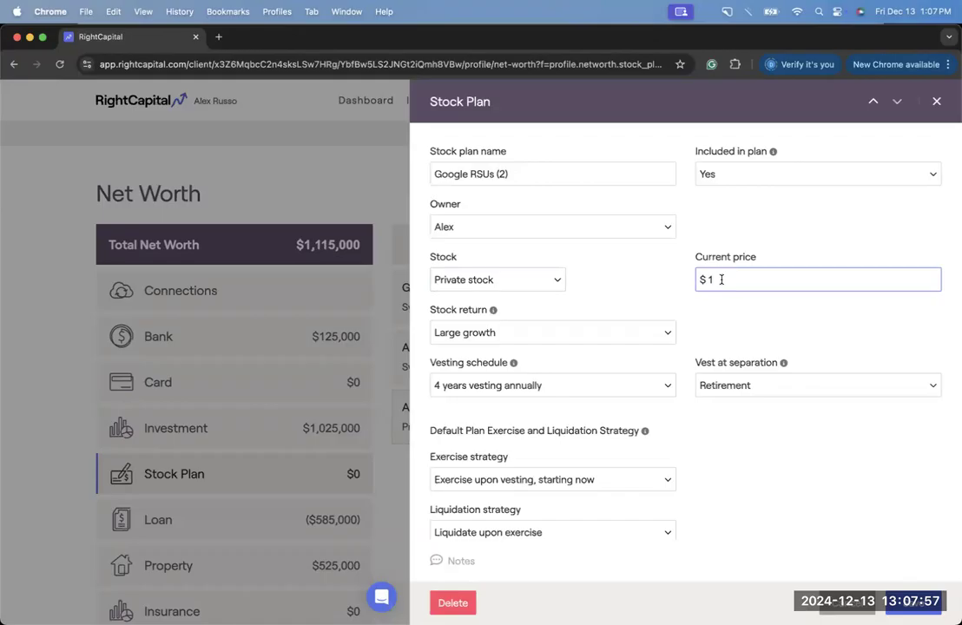
pyautogui.write('00')
pyautogui.hotkey('shift', 'Tab')
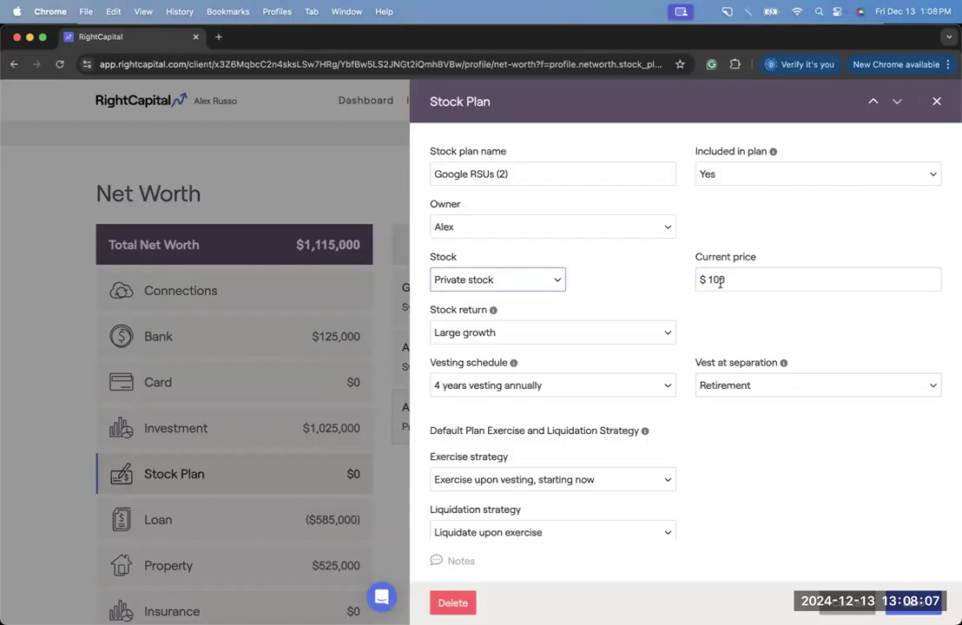
# Step: Switch the stock type of Google RSUs (2) to Symbol and choose GOOG Alphabet Inc as the stock
pyautogui.click(553, 280)
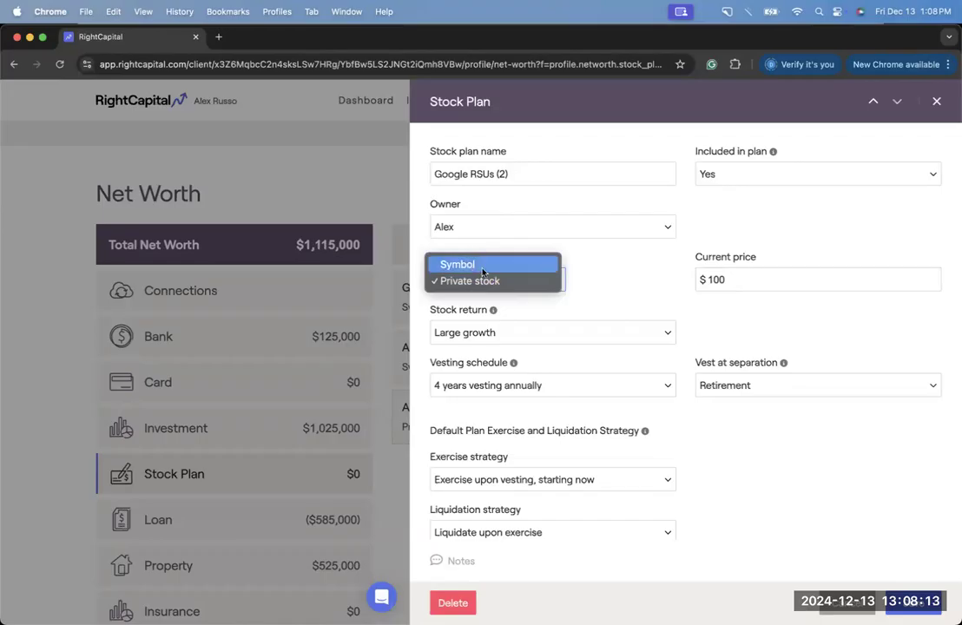
pyautogui.click(509, 273)
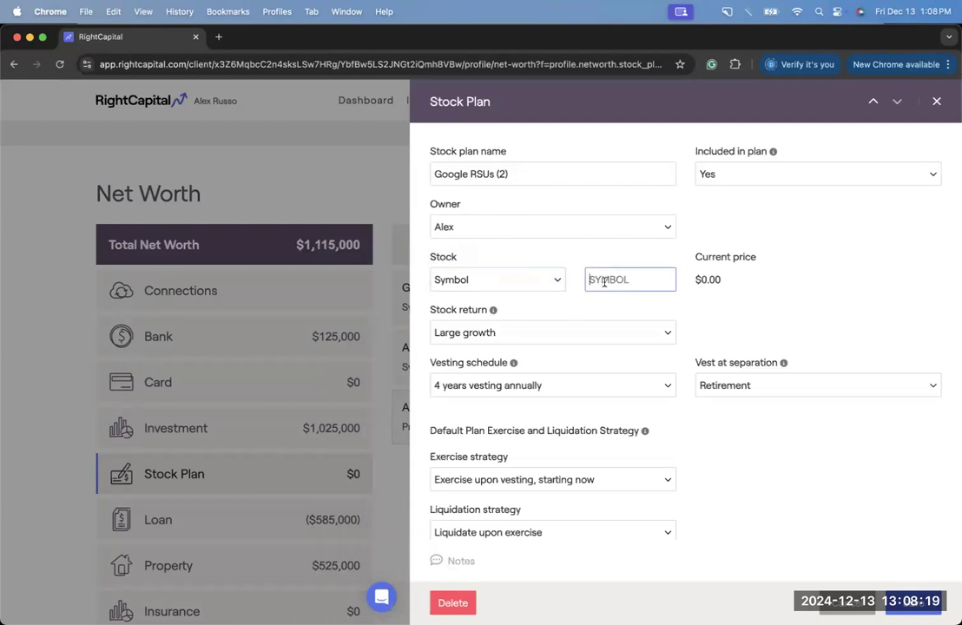
pyautogui.write('GOOG')
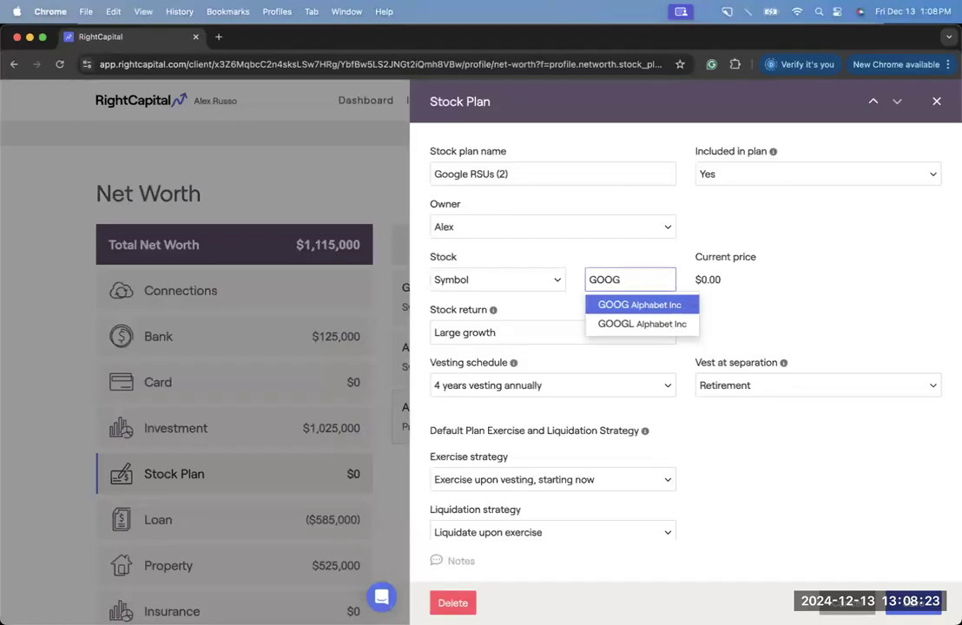
pyautogui.click(644, 305)
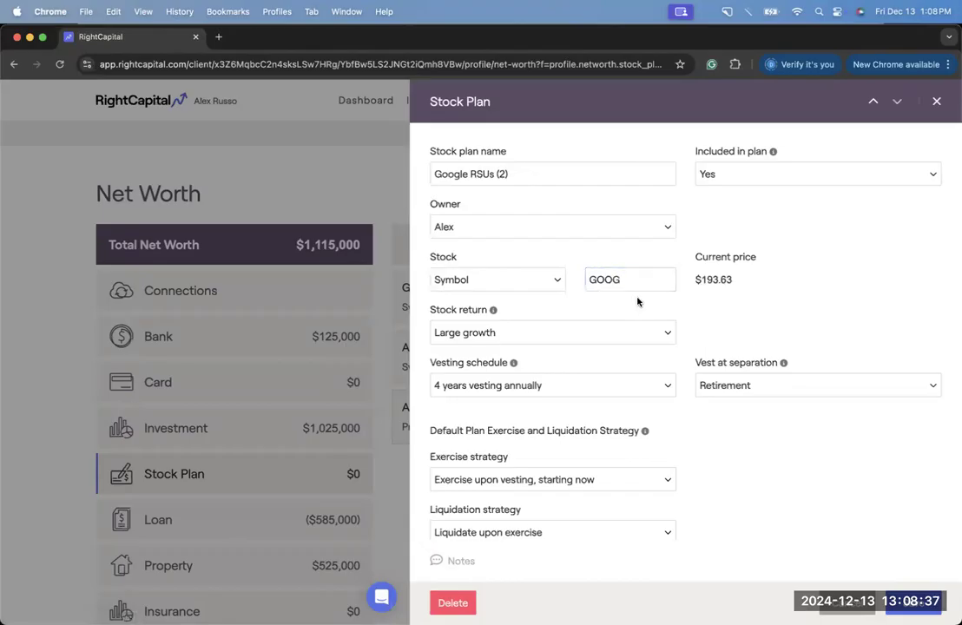
pyautogui.moveTo(695, 277); pyautogui.dragTo(732, 284)
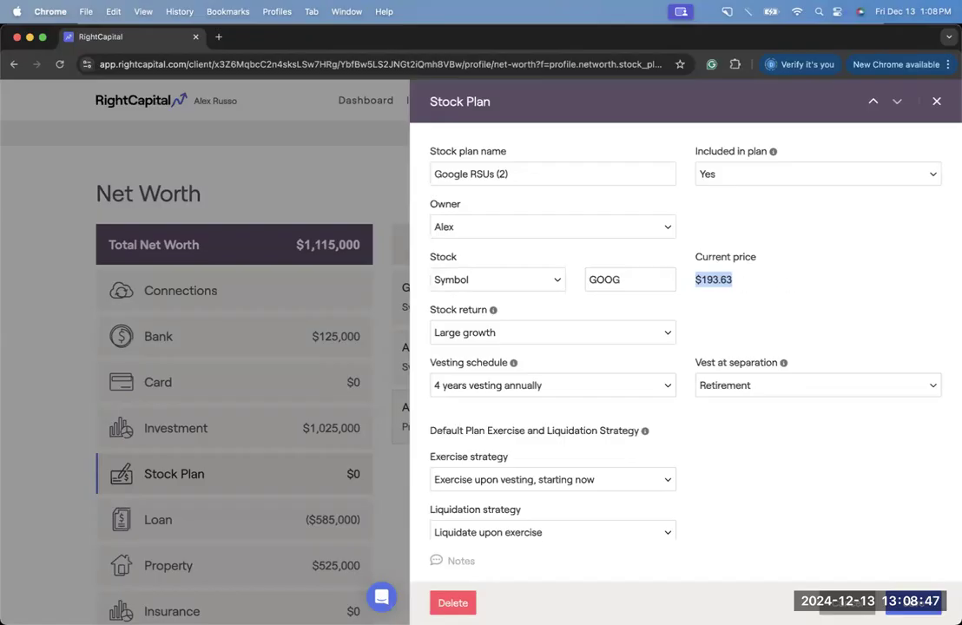
pyautogui.click(705, 301)
# Step: Try a flat stock return averaging 9.1% for the plan, and set the stock return back to Large growth
pyautogui.moveTo(495, 313)
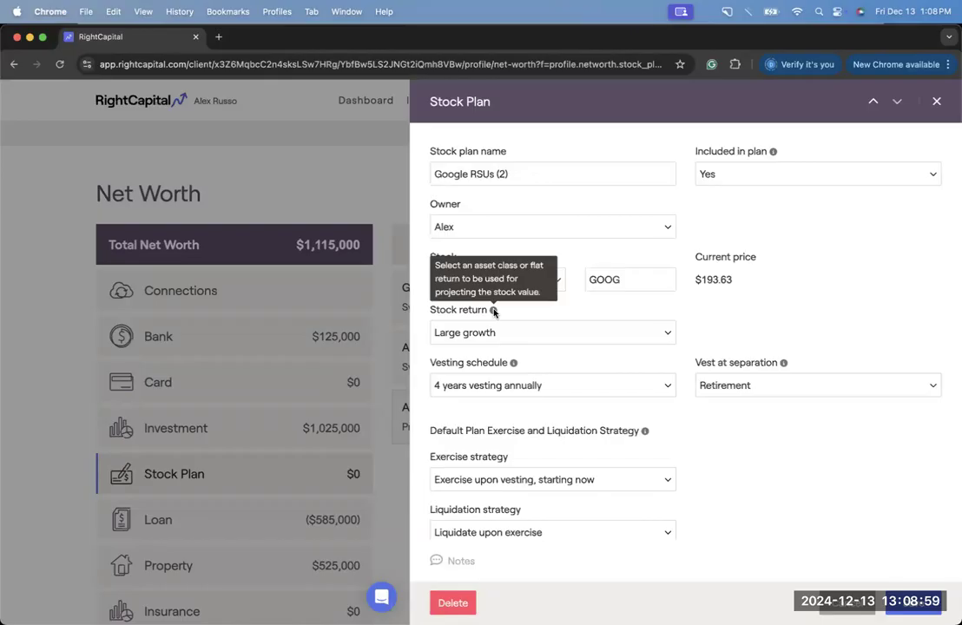
pyautogui.click(517, 332)
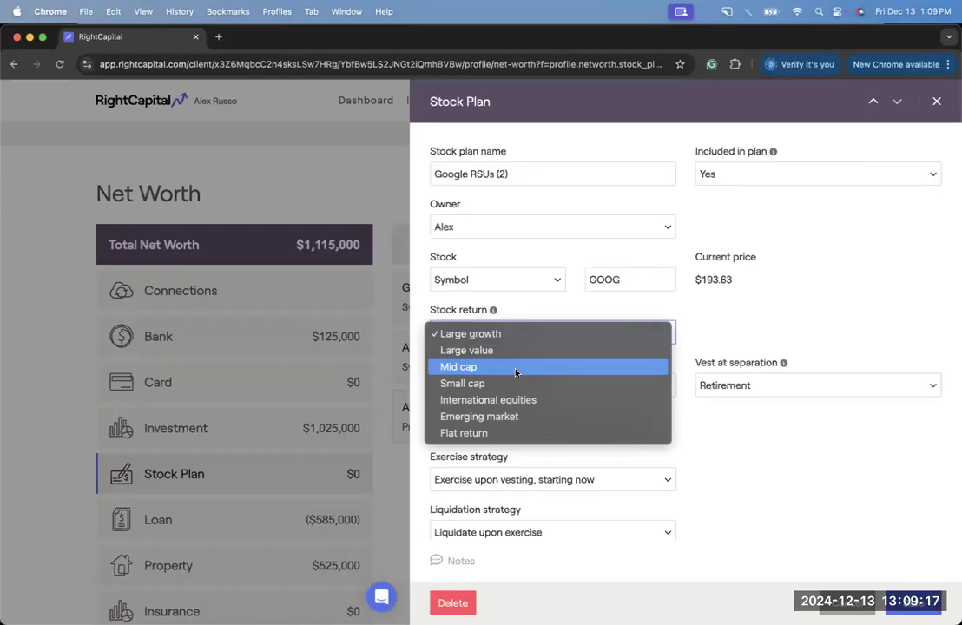
pyautogui.click(521, 432)
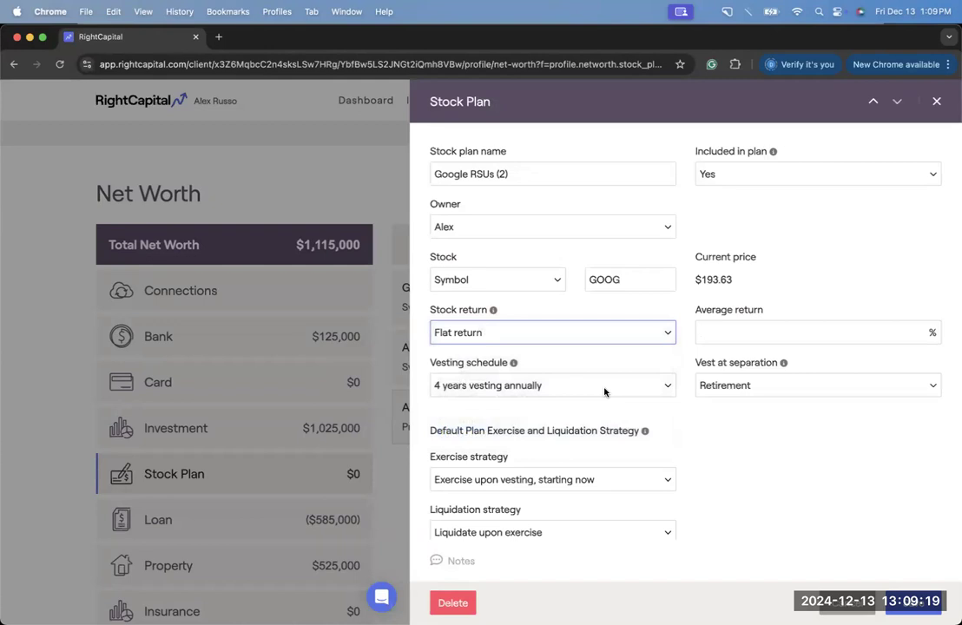
pyautogui.click(878, 333)
pyautogui.write('9.1')
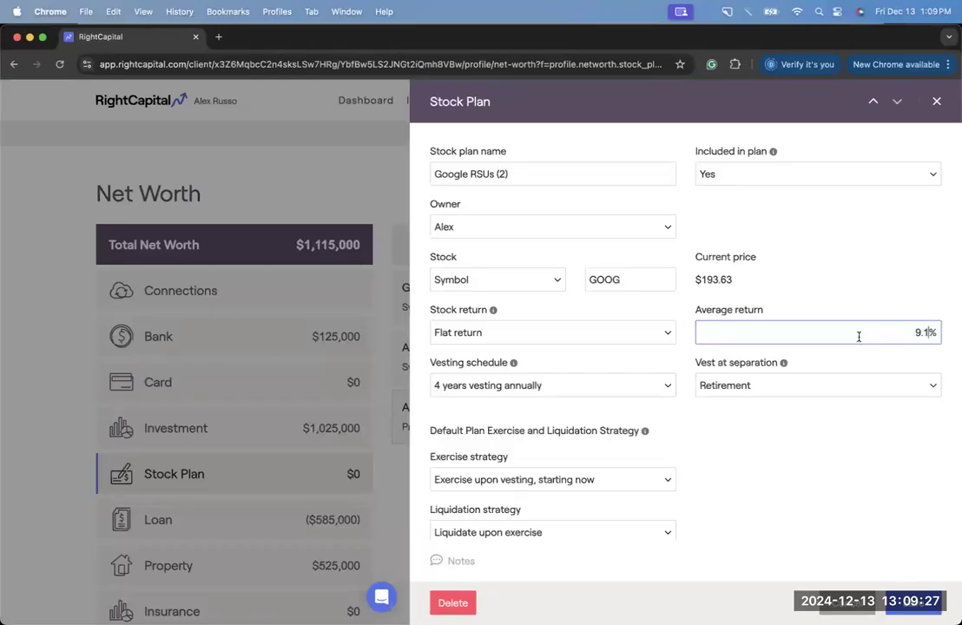
pyautogui.click(657, 333)
pyautogui.click(569, 236)
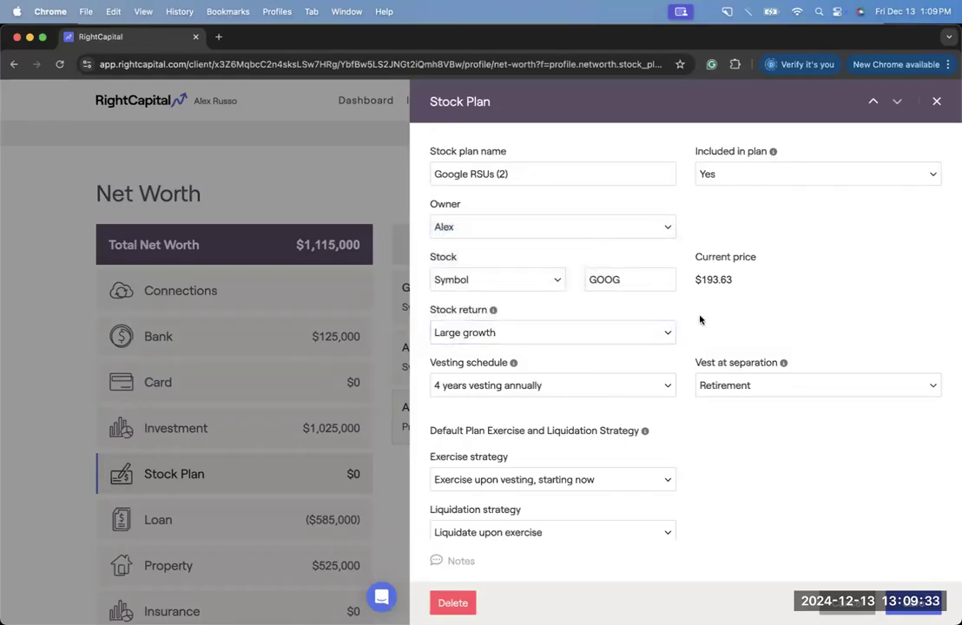
# Step: Check the available vesting schedules for Google RSUs (2), keep 4 years vesting annually, and save the stock plan
pyautogui.scroll(-3, 700, 321)
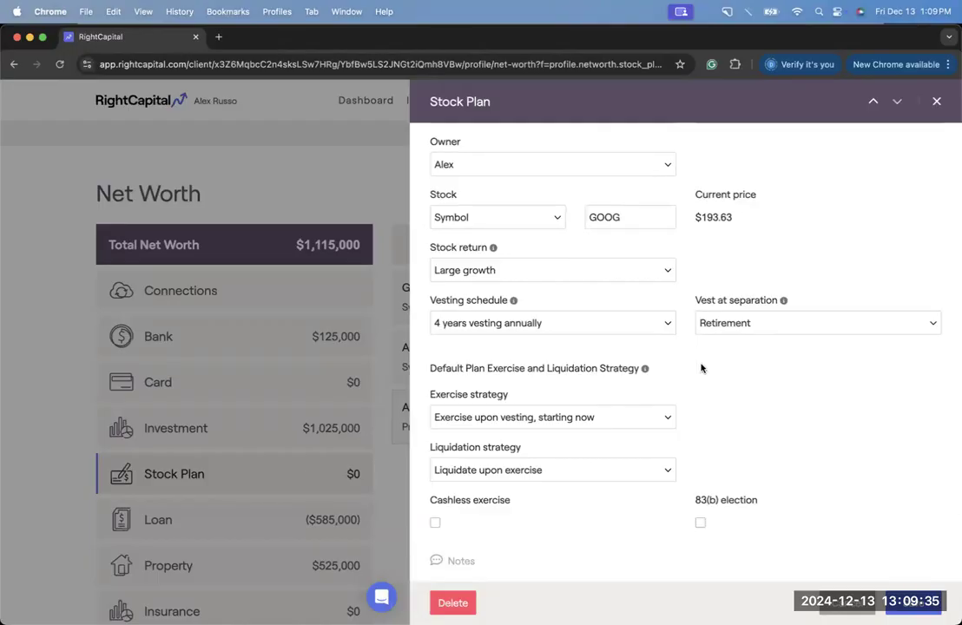
pyautogui.scroll(-1, 612, 303)
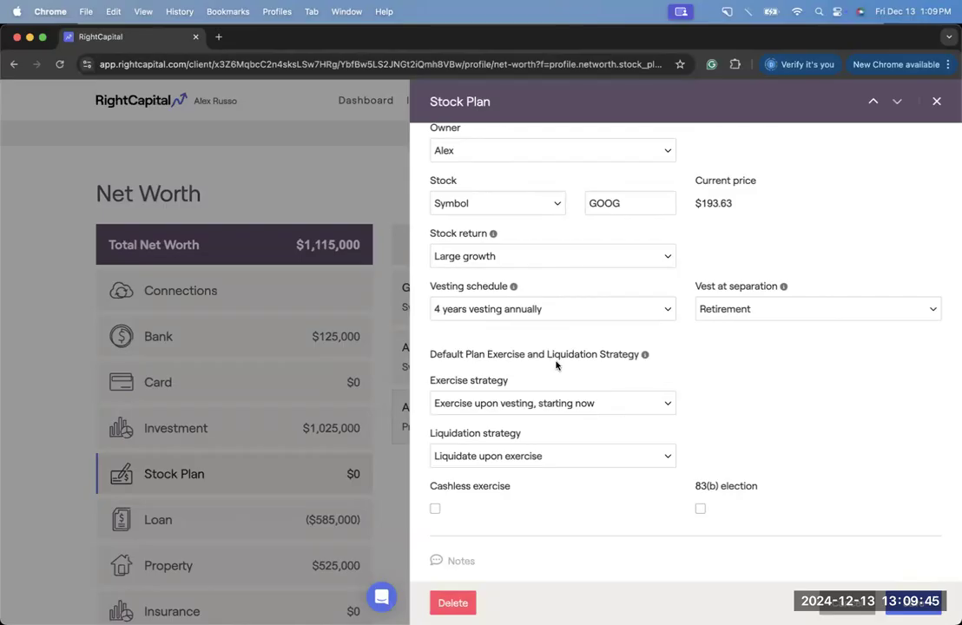
pyautogui.click(552, 314)
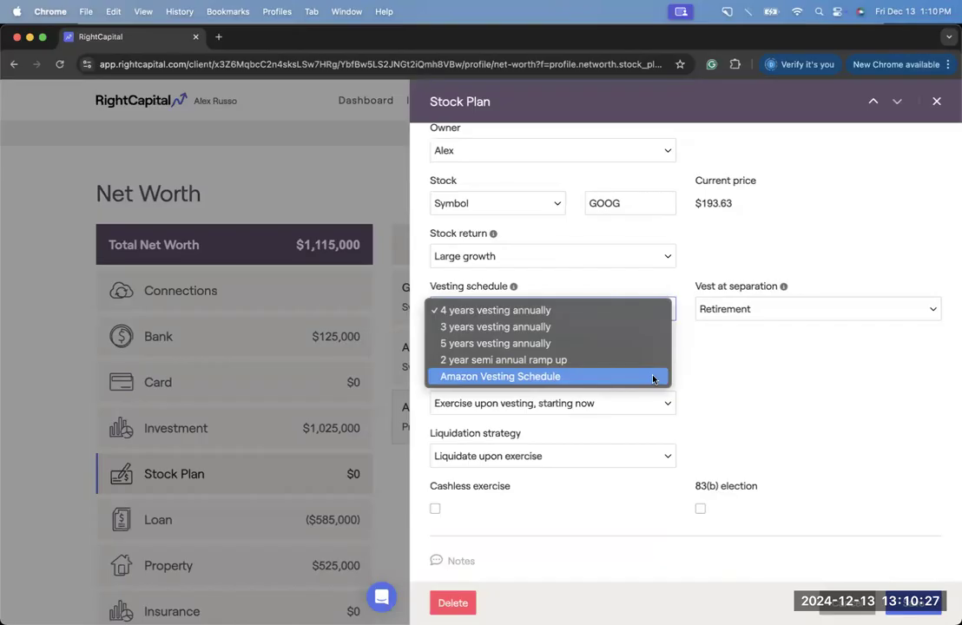
pyautogui.click(697, 375)
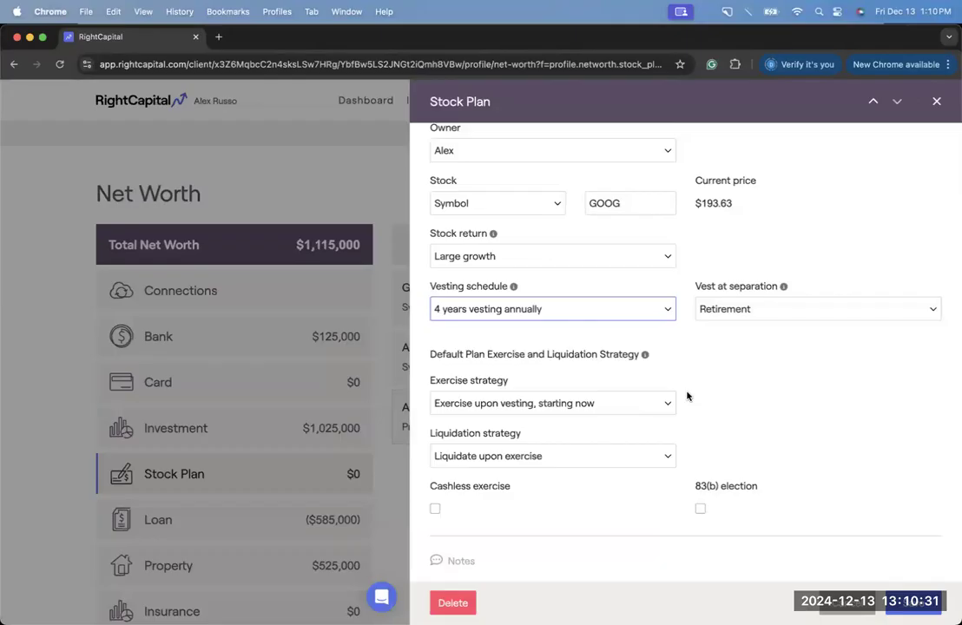
pyautogui.click(687, 396)
pyautogui.click(919, 604)
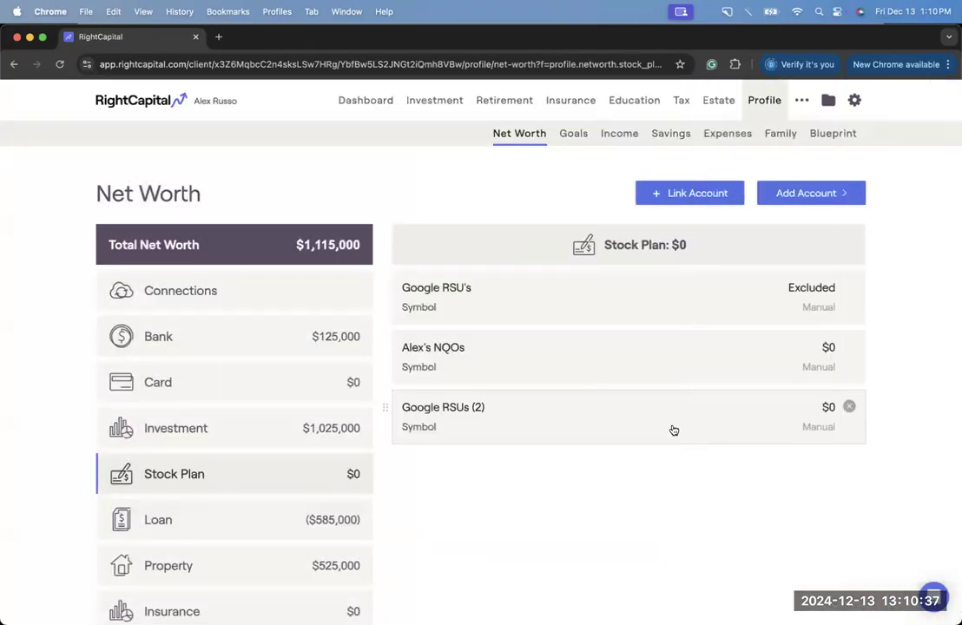
# Step: Go to the advisor portal's vesting models and examine the 3-year, 5-year, Amazon and 2 year semi annual ramp up schedules
pyautogui.click(144, 102)
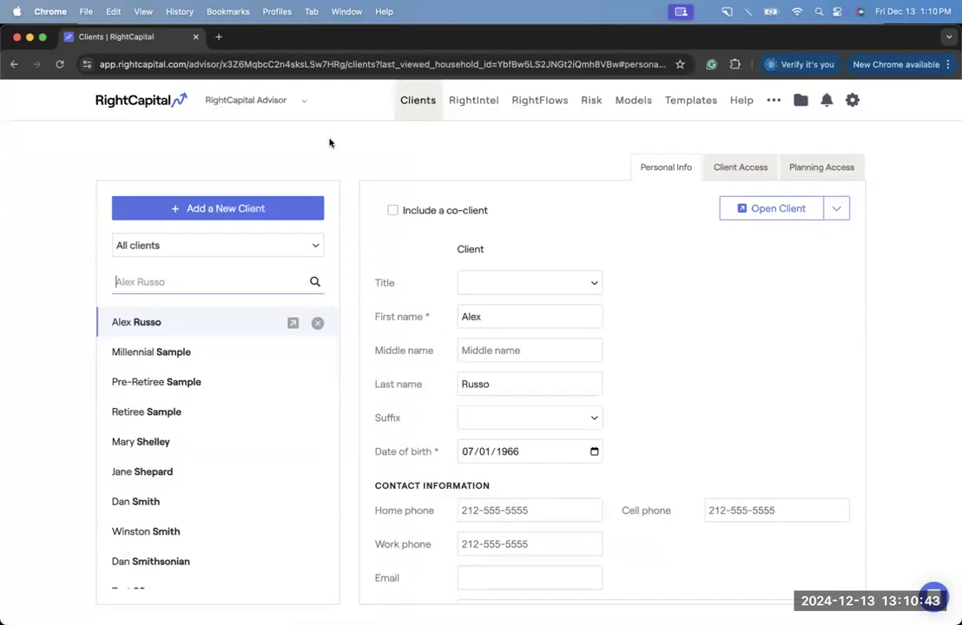
pyautogui.click(629, 109)
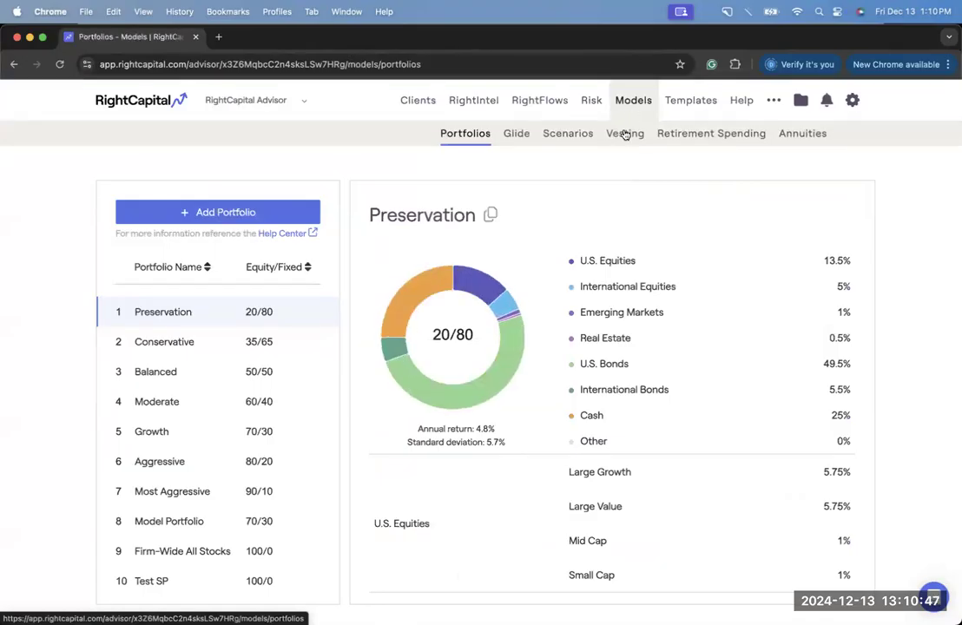
pyautogui.click(624, 139)
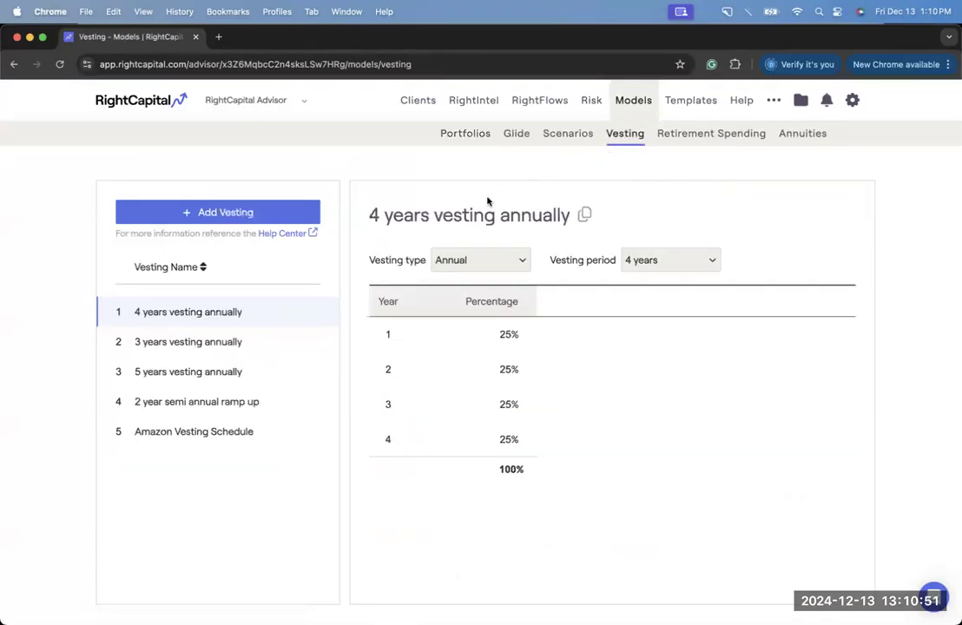
pyautogui.click(252, 341)
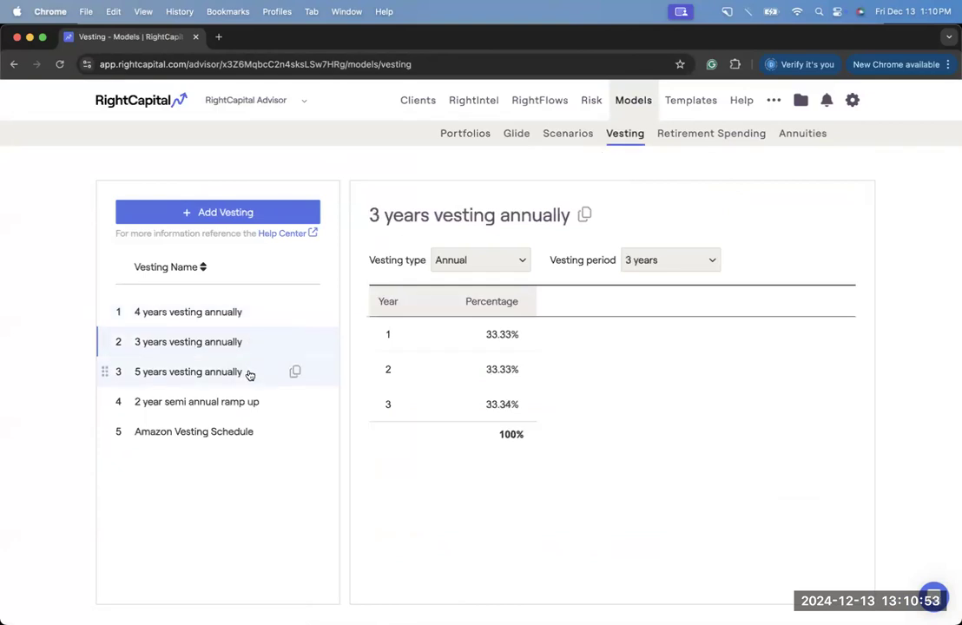
pyautogui.click(250, 373)
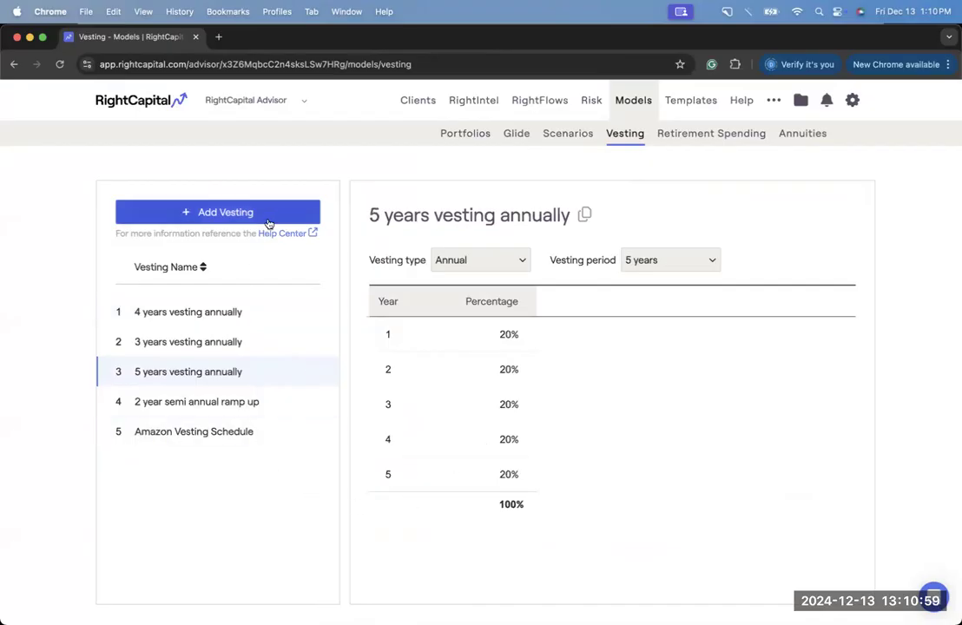
pyautogui.click(263, 436)
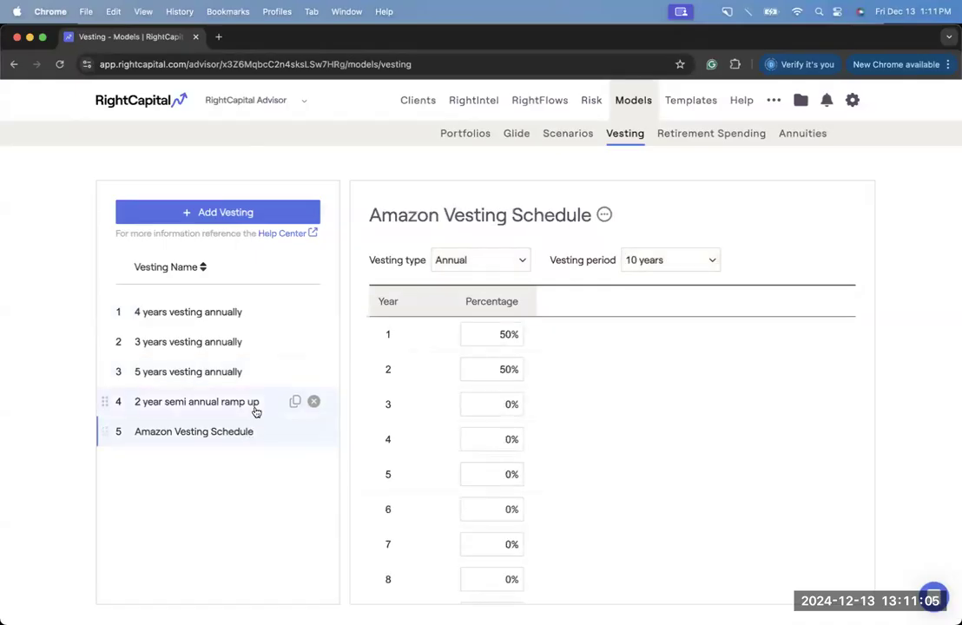
pyautogui.click(251, 409)
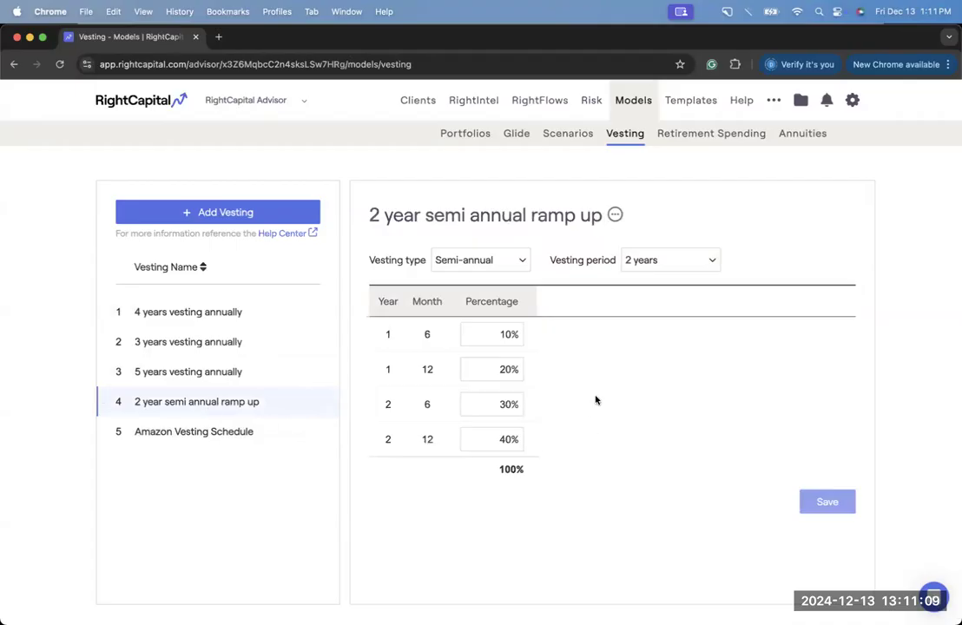
# Step: Examine the vesting type and vesting period options of the 2 year semi annual ramp up schedule without changing them
pyautogui.click(515, 264)
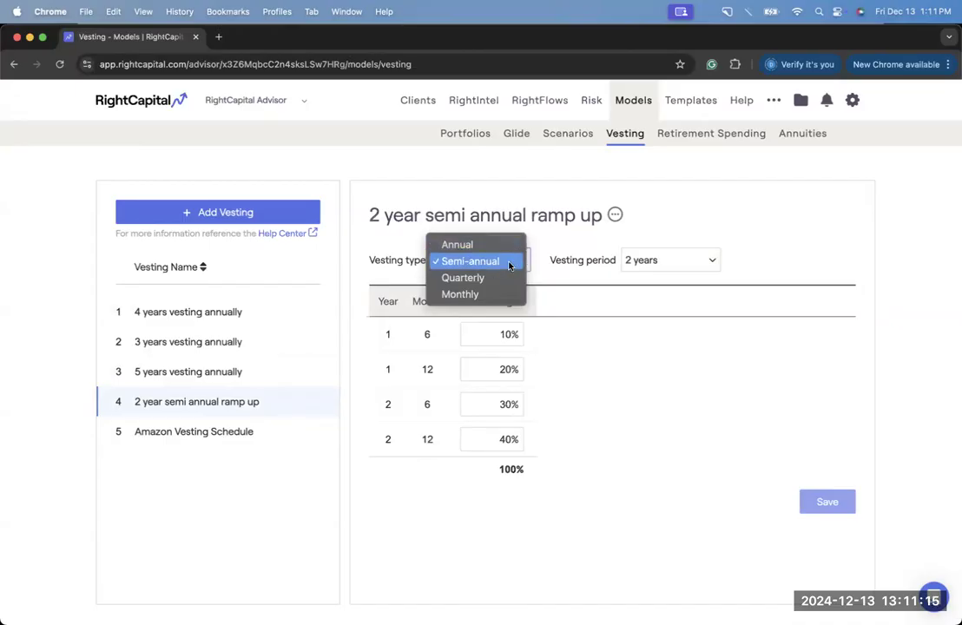
pyautogui.click(482, 336)
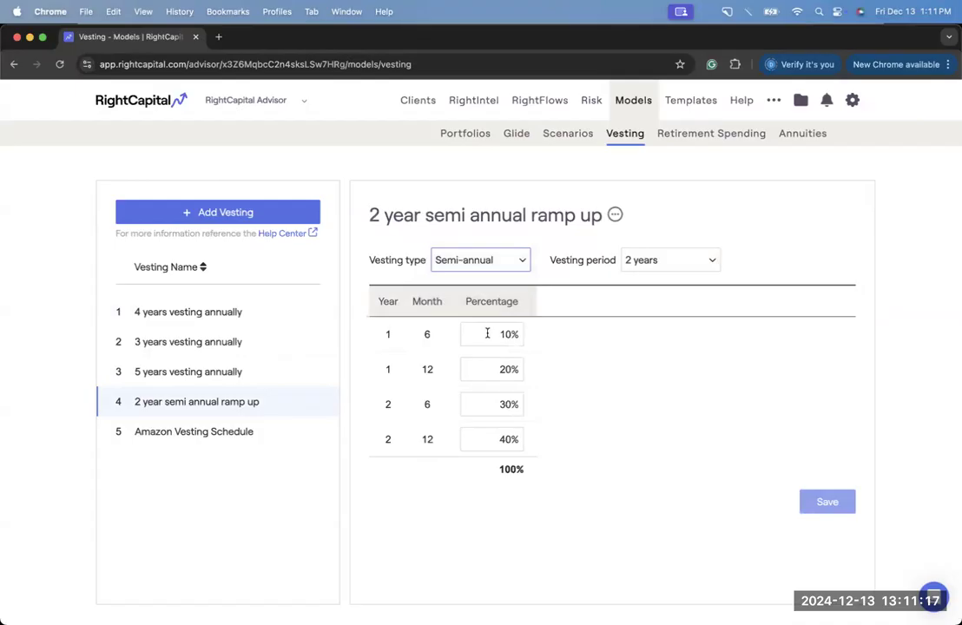
pyautogui.click(508, 260)
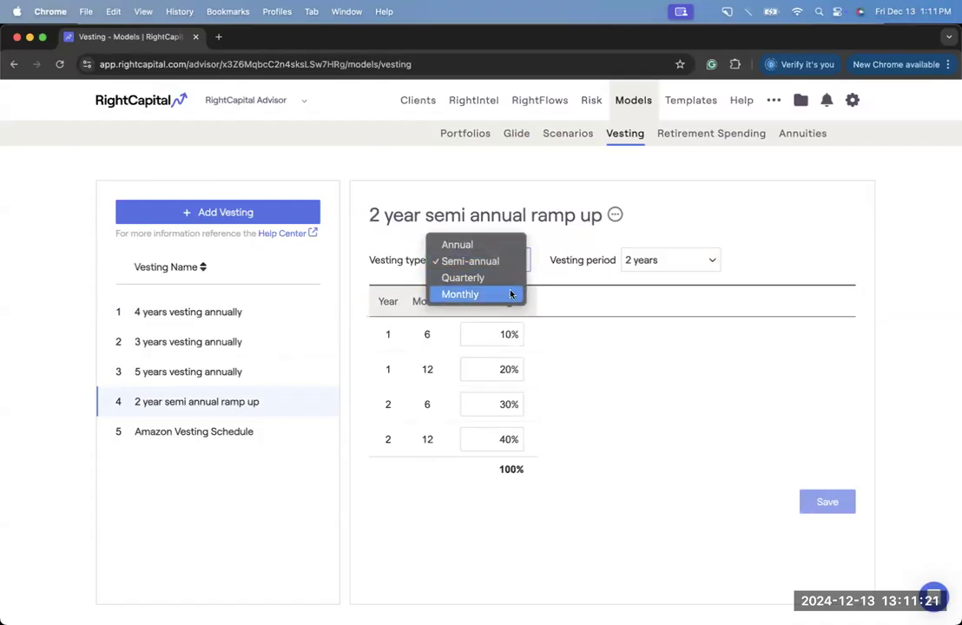
pyautogui.click(582, 280)
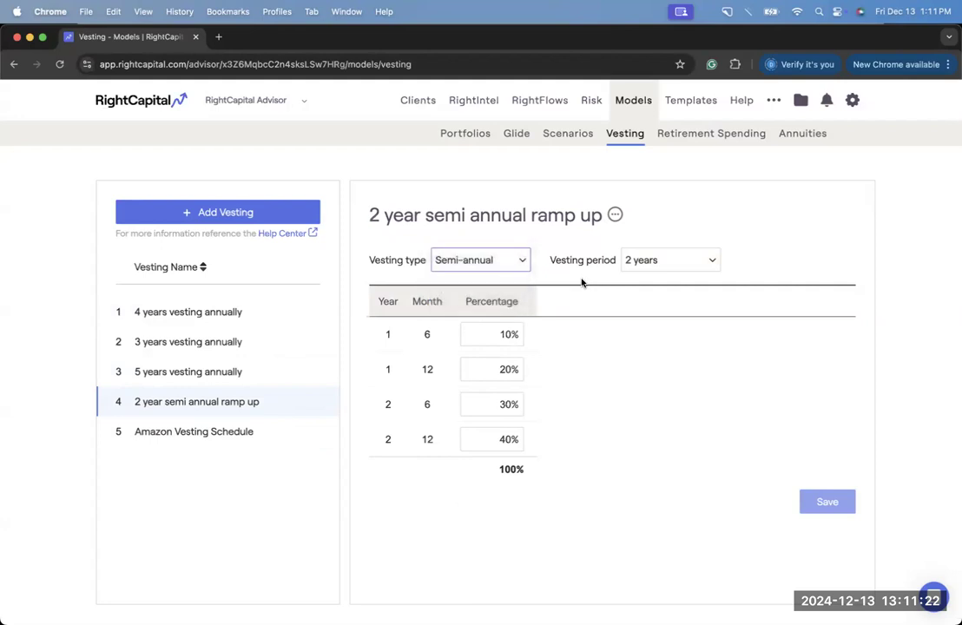
pyautogui.click(669, 268)
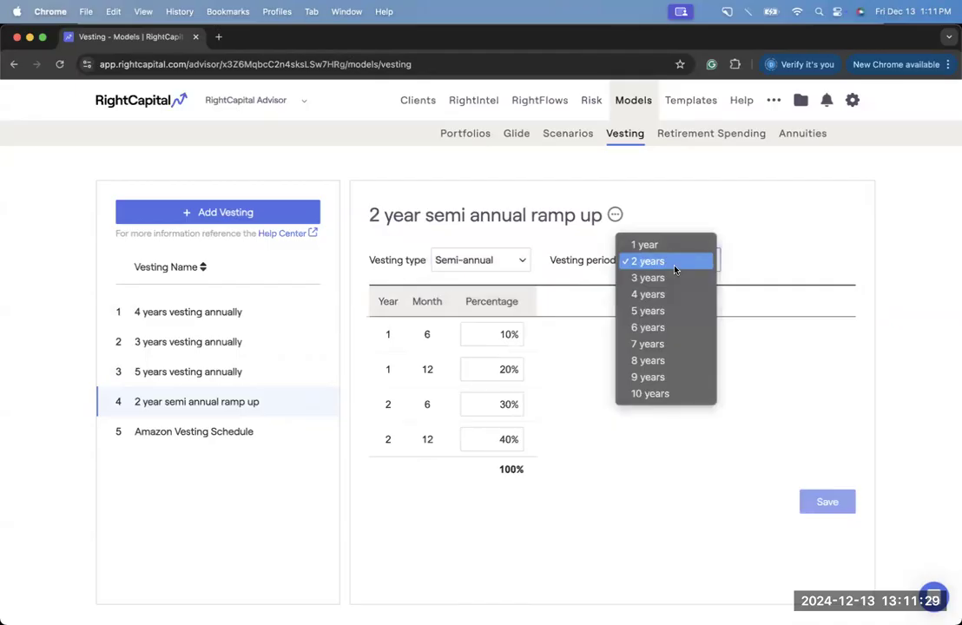
pyautogui.click(636, 488)
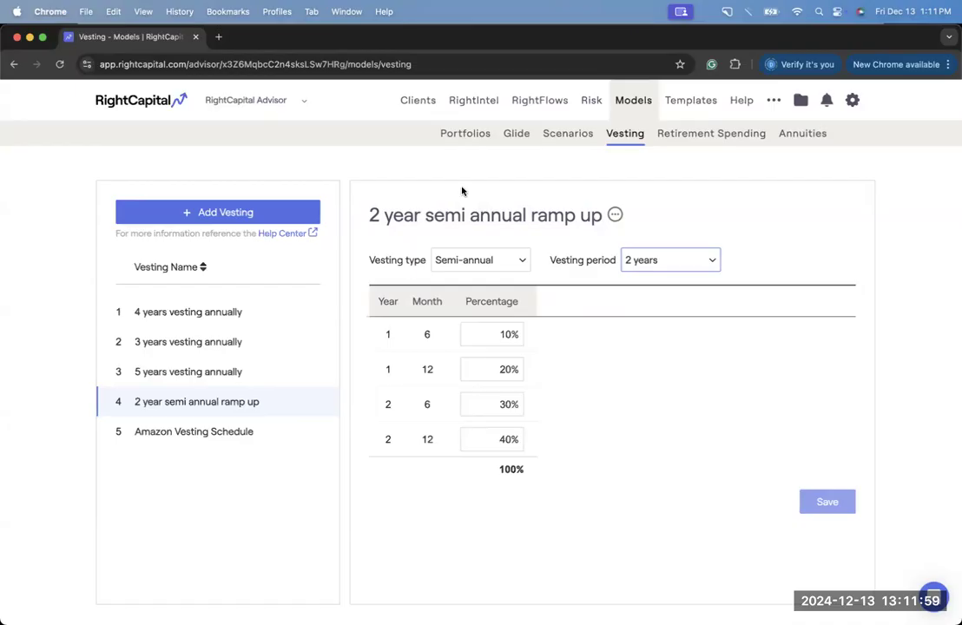
# Step: Open the Help Center article on vesting schedules in a separate tab, read how to add new schedules, and close it
pyautogui.rightClick(303, 237)
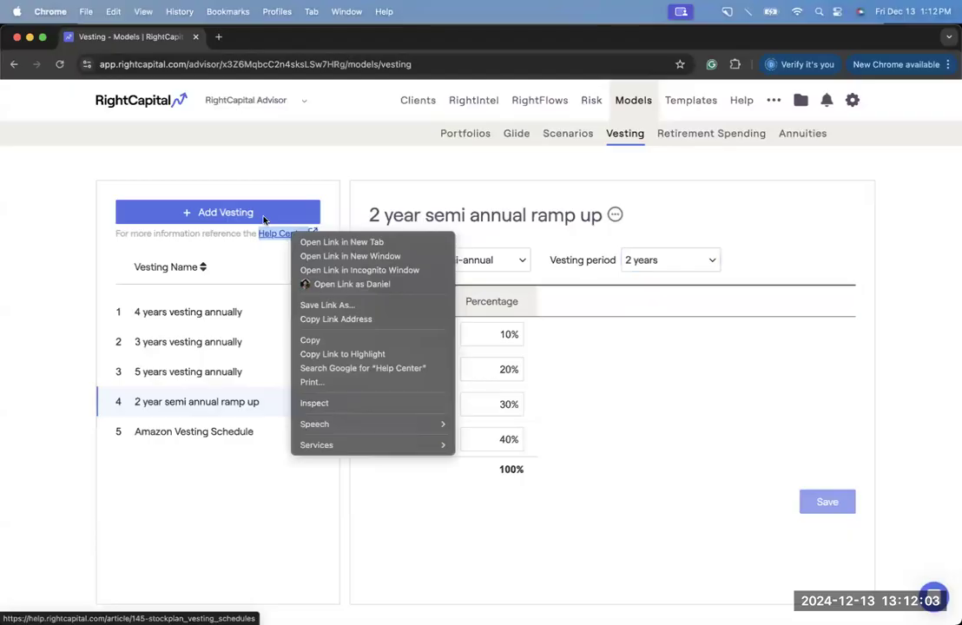
pyautogui.click(305, 242)
pyautogui.hotkey('ctrl', 'Tab')
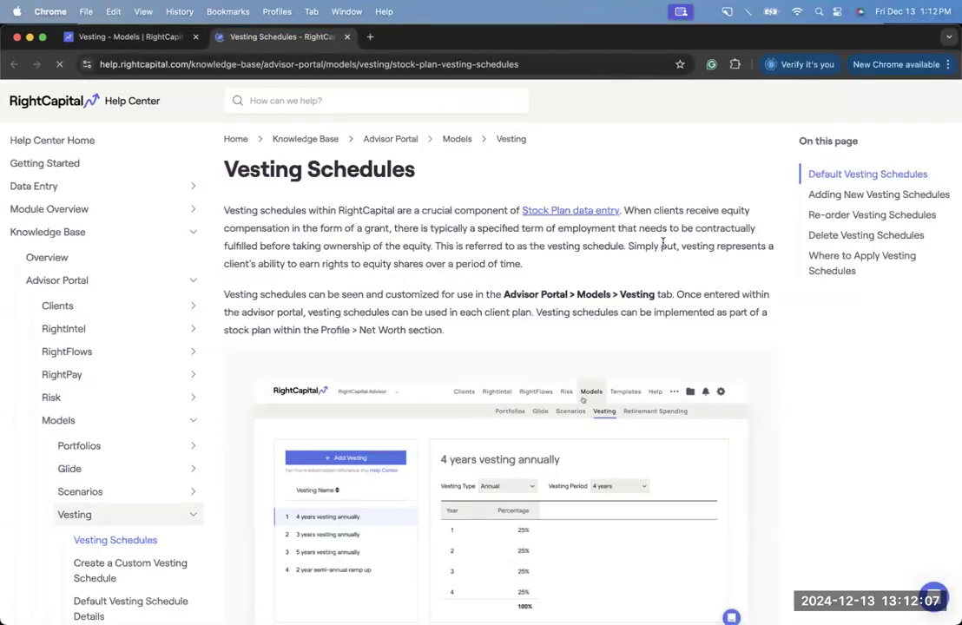
pyautogui.click(824, 196)
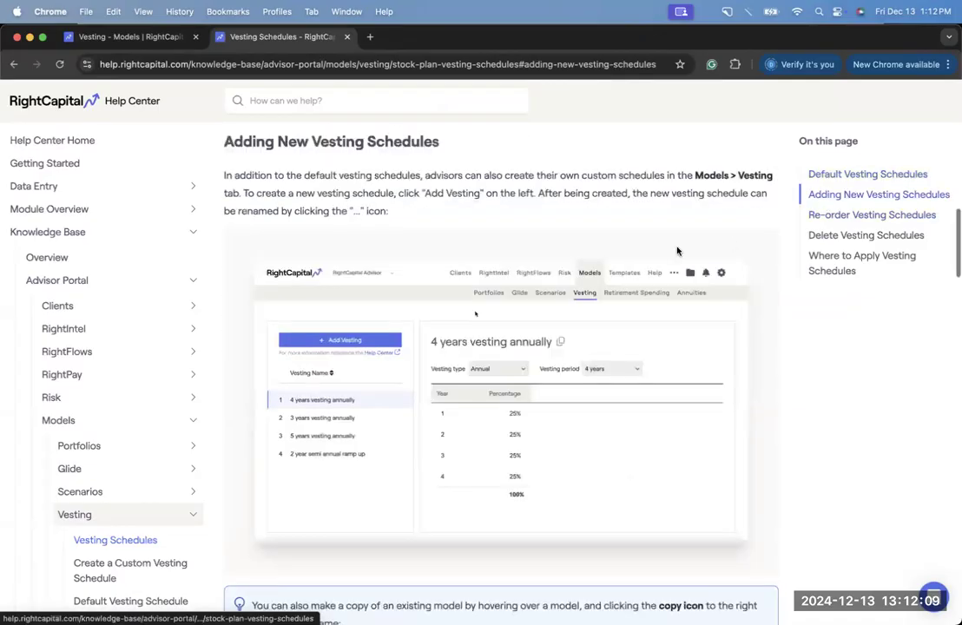
pyautogui.scroll(-5, 678, 250)
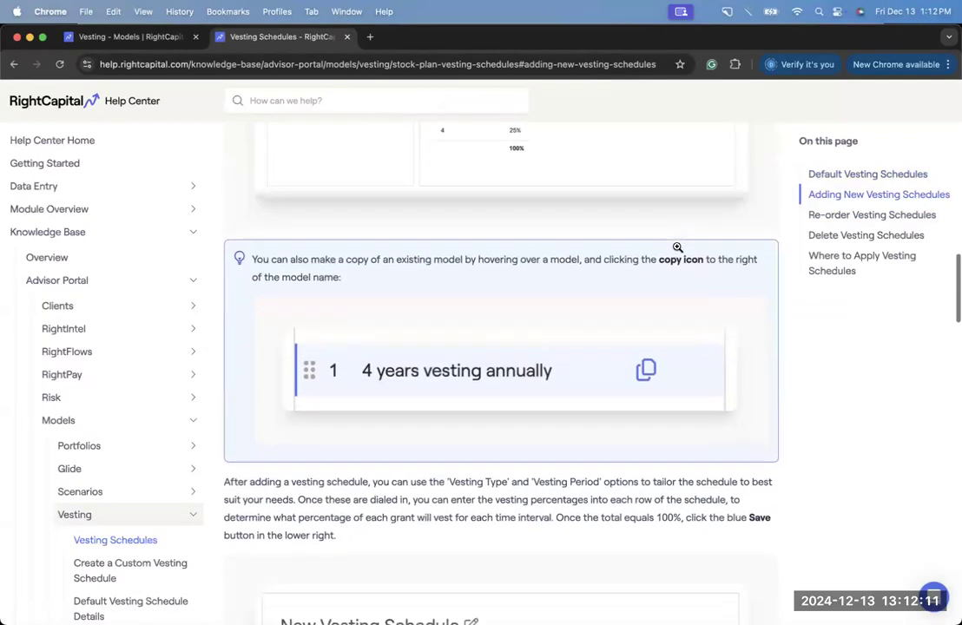
pyautogui.scroll(-2, 678, 247)
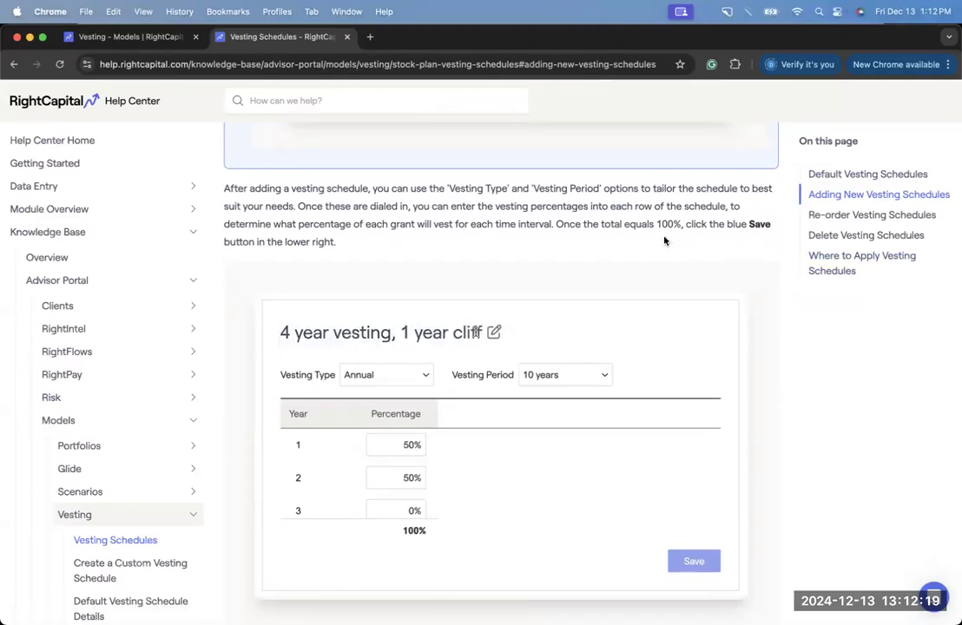
pyautogui.click(346, 38)
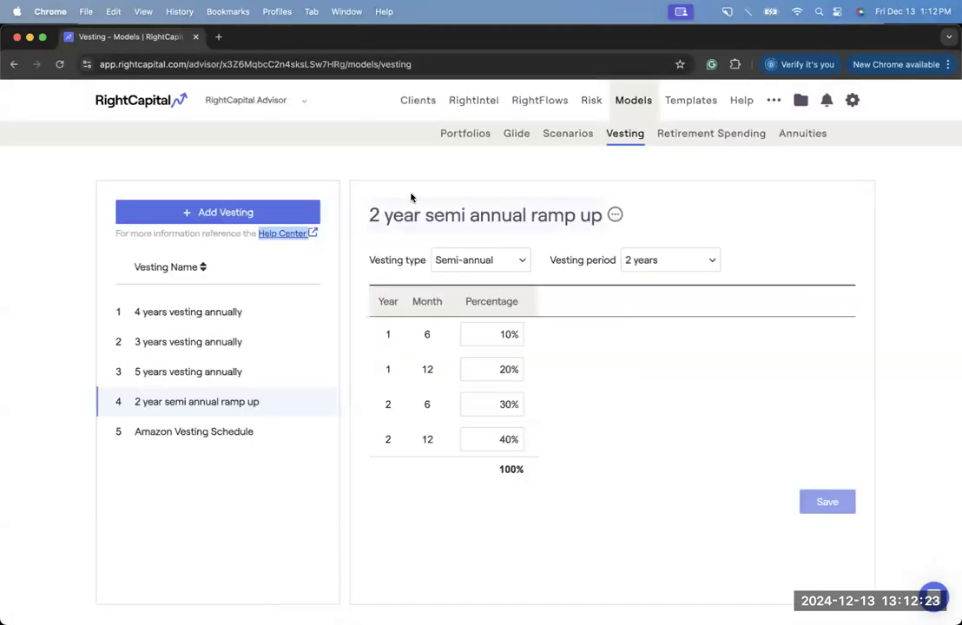
# Step: Return to the client list, search for the client by first name, and open that client's plan
pyautogui.click(418, 99)
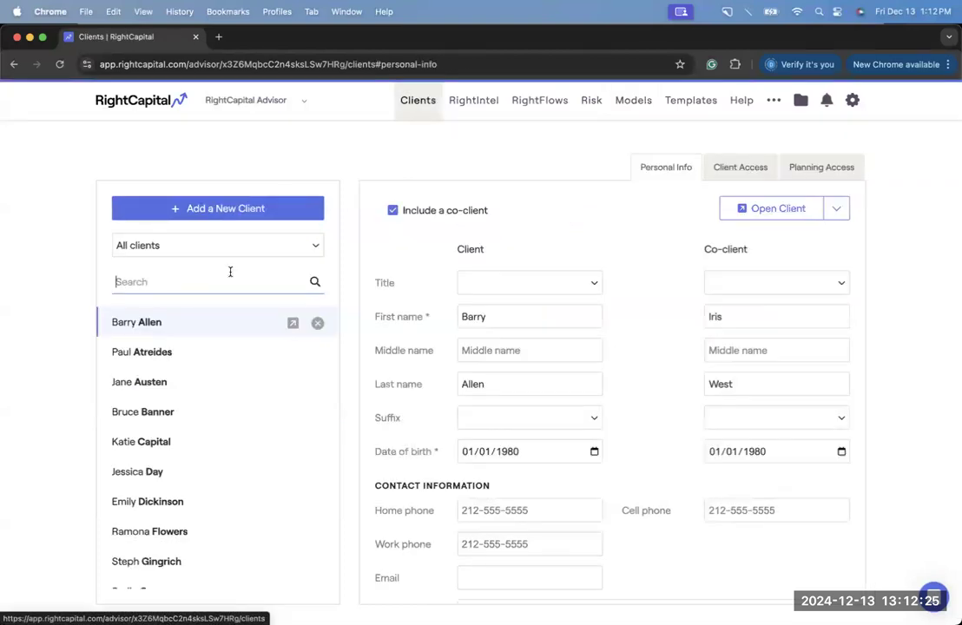
pyautogui.click(224, 283)
pyautogui.write('alex')
pyautogui.press('Return')
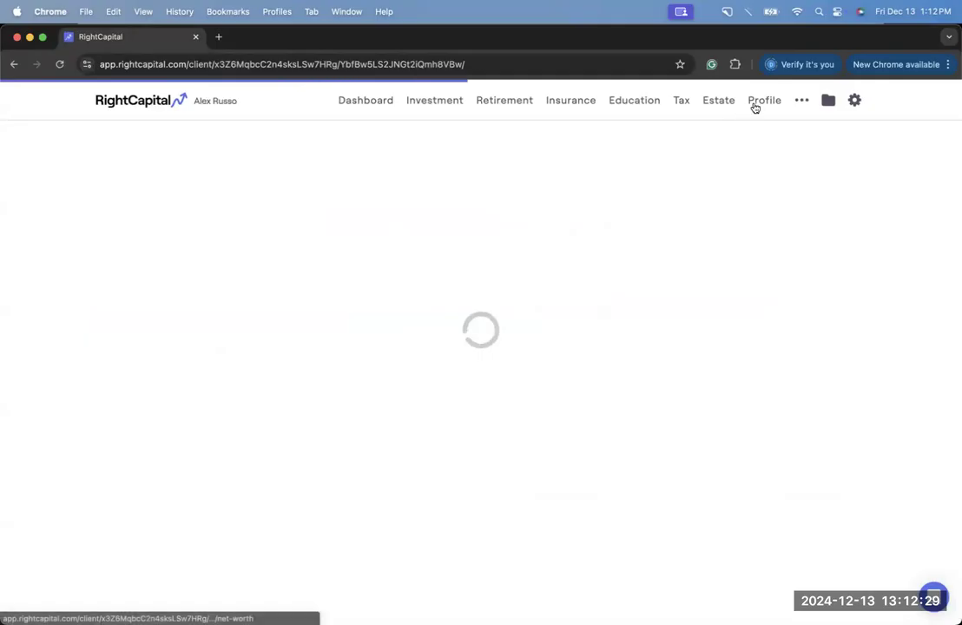
# Step: Reopen the second Google stock plan from the stock plans in the client's net worth profile
pyautogui.click(754, 103)
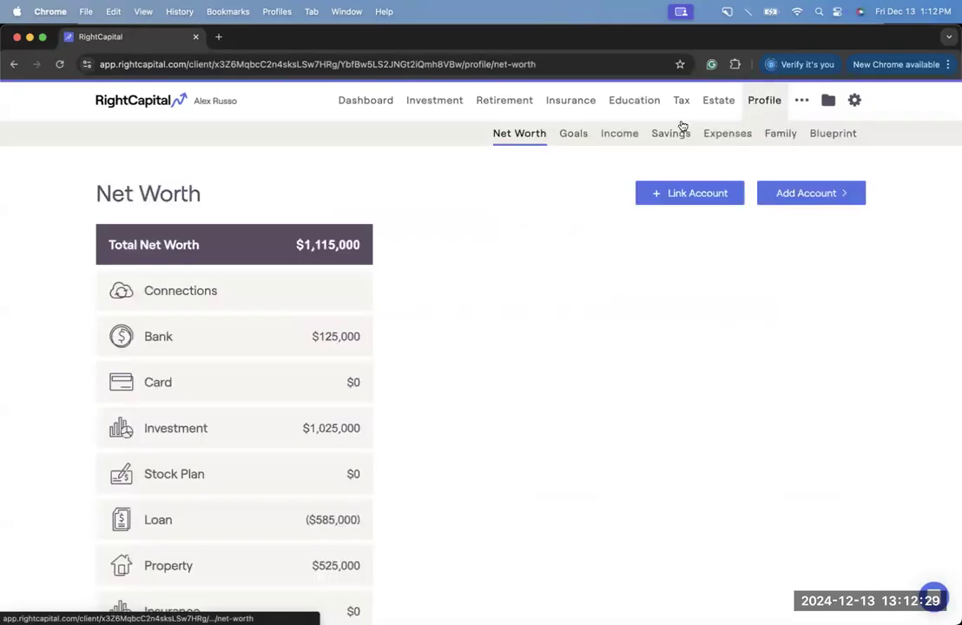
pyautogui.click(246, 479)
pyautogui.click(532, 423)
pyautogui.scroll(-3, 629, 411)
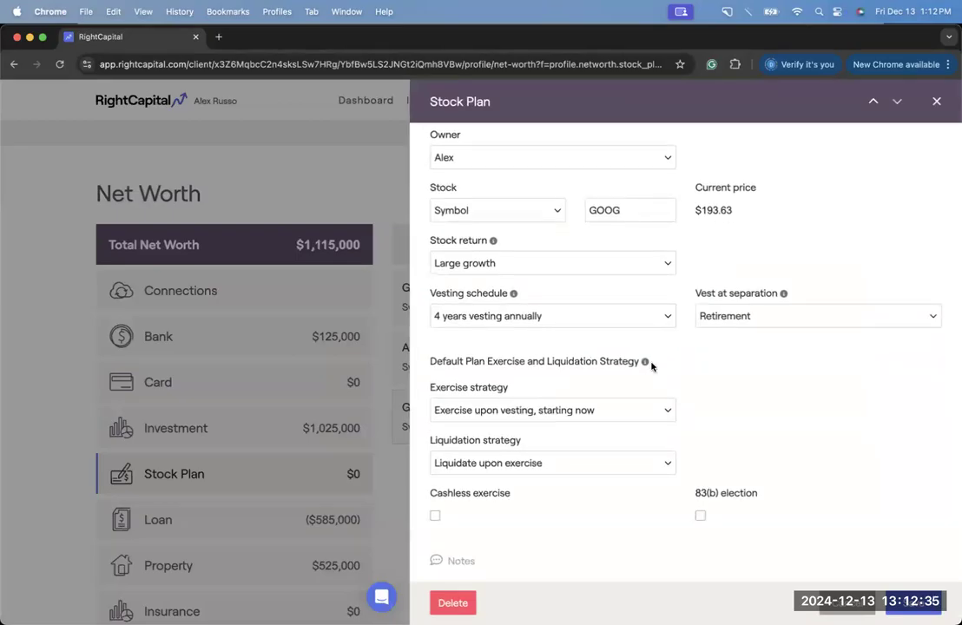
# Step: Check the vesting schedules offered for the Google stock plan and keep 4 years vesting annually
pyautogui.click(526, 320)
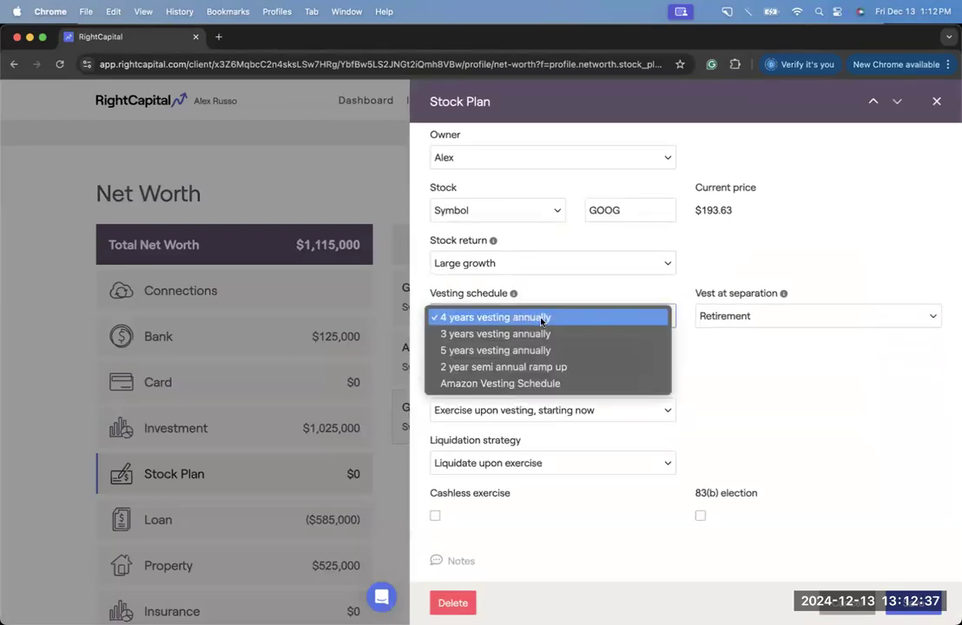
pyautogui.click(467, 275)
pyautogui.click(734, 334)
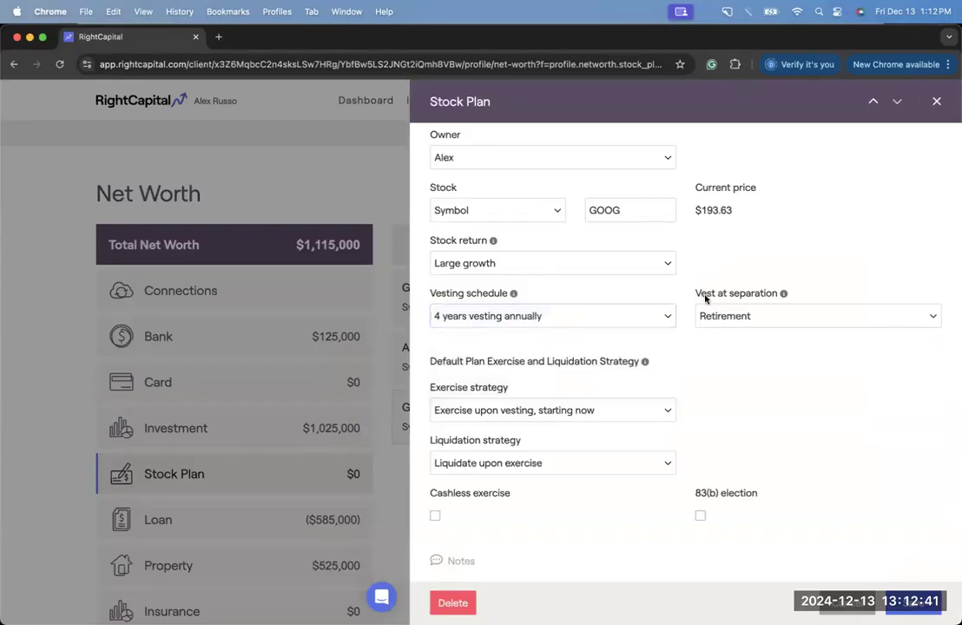
# Step: Try None, Retirement, Death and Retirement/death in turn as the stock plan's vest at separation setting
pyautogui.click(768, 326)
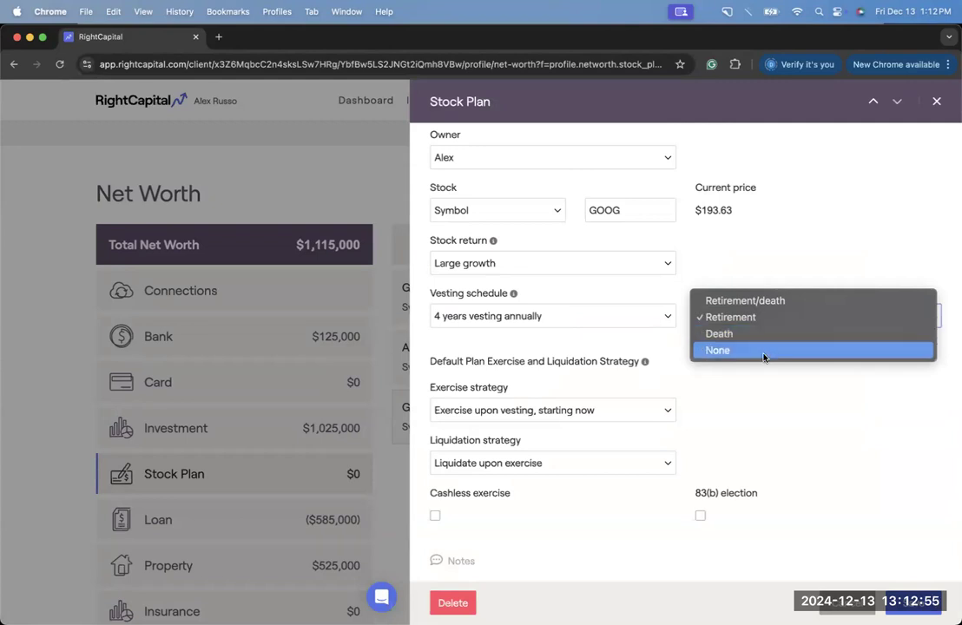
pyautogui.click(765, 352)
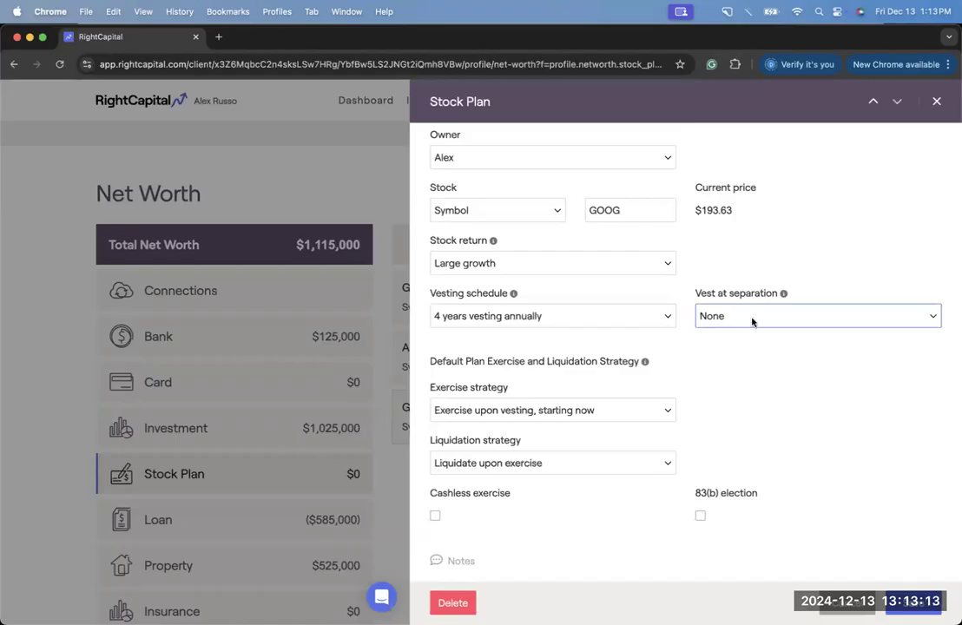
pyautogui.click(753, 318)
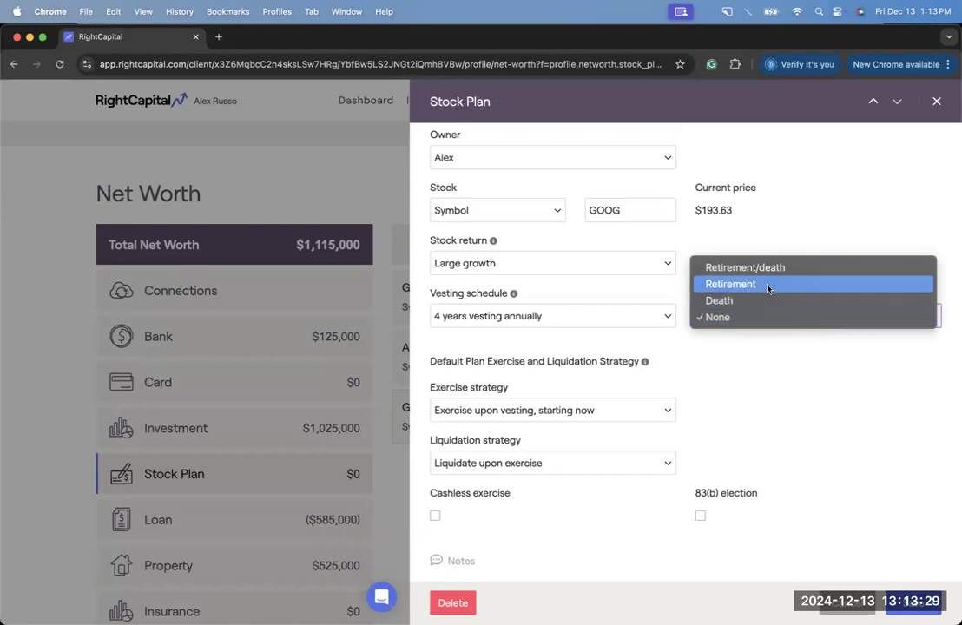
pyautogui.click(768, 288)
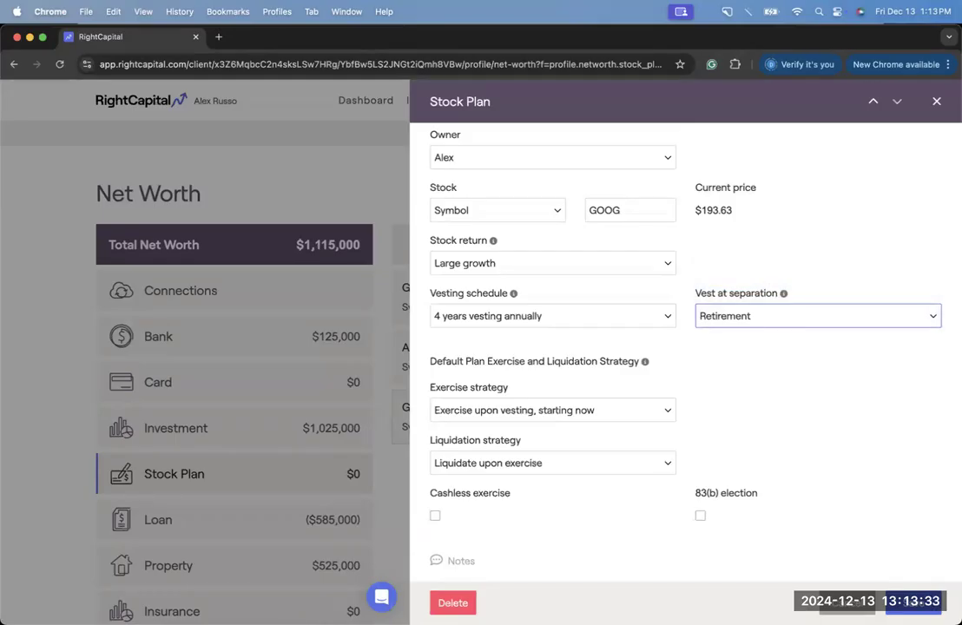
pyautogui.click(693, 317)
pyautogui.click(754, 333)
pyautogui.click(700, 316)
pyautogui.click(744, 284)
# Step: Set the Google stock plan's vest at separation to Death
pyautogui.click(766, 325)
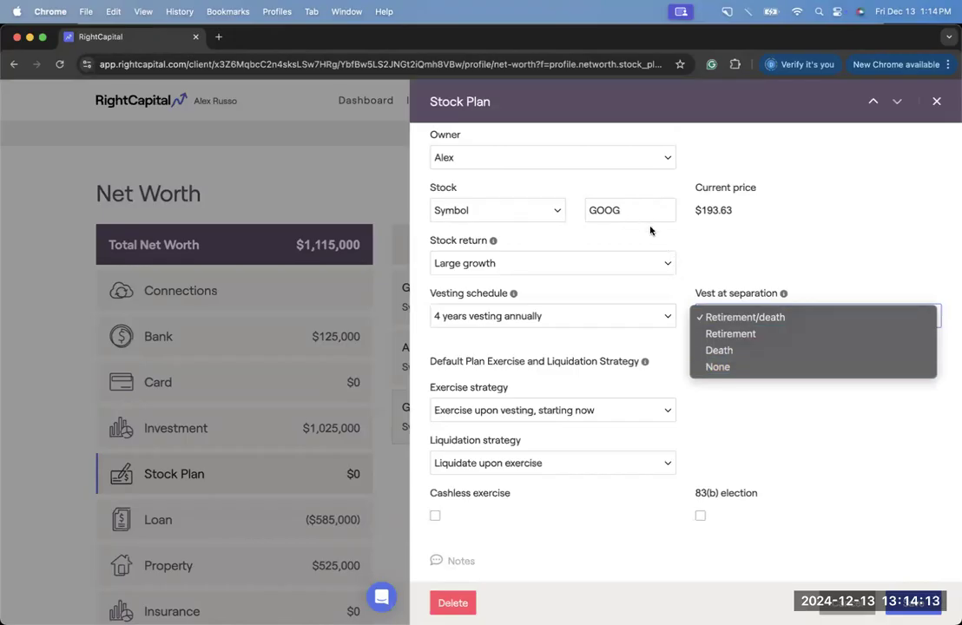
pyautogui.click(758, 351)
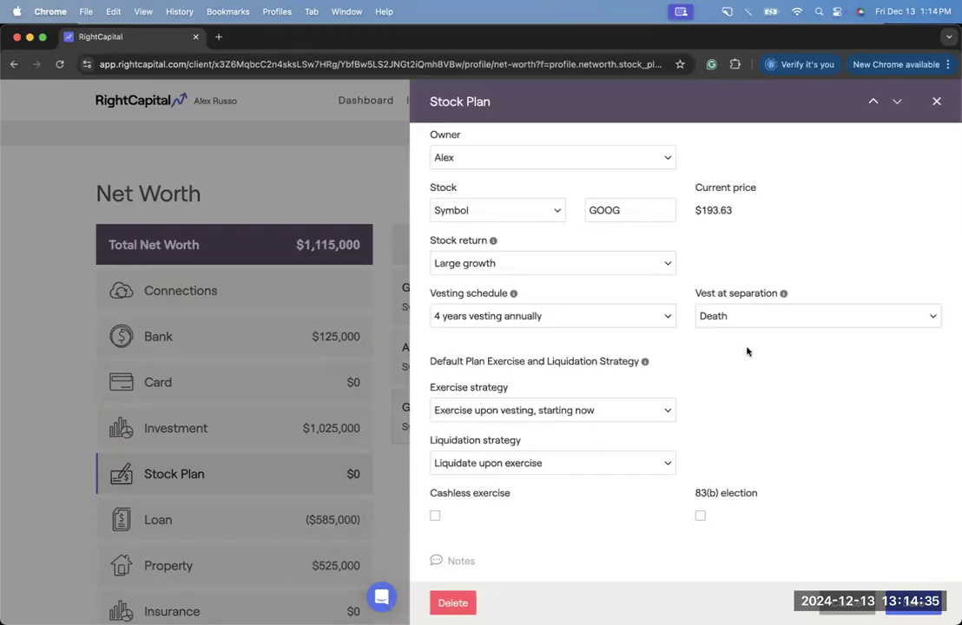
# Step: Try the exercise strategy Start year and at vested and examine its start year value
pyautogui.scroll(-2, 747, 350)
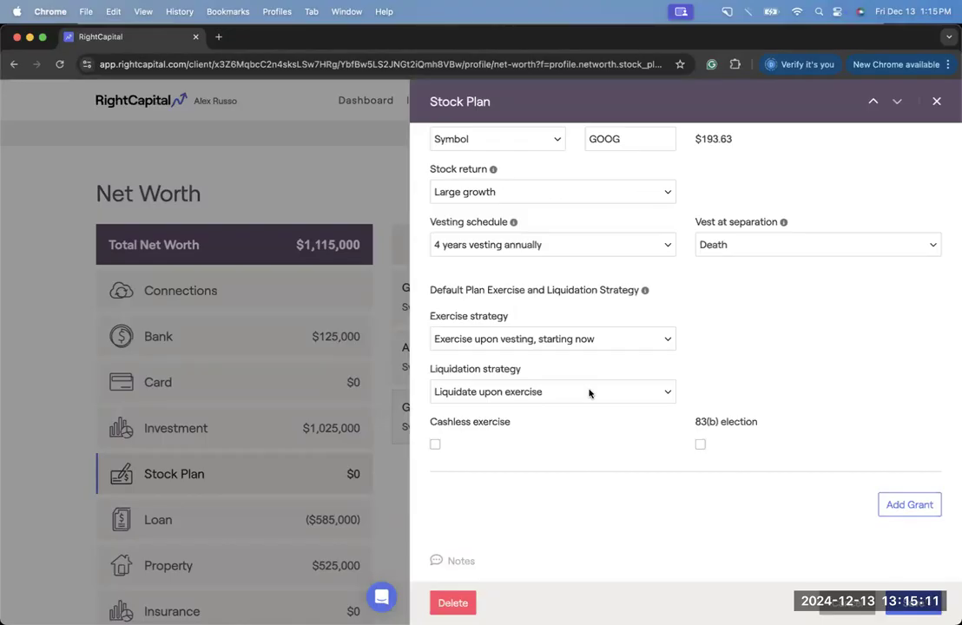
pyautogui.click(616, 337)
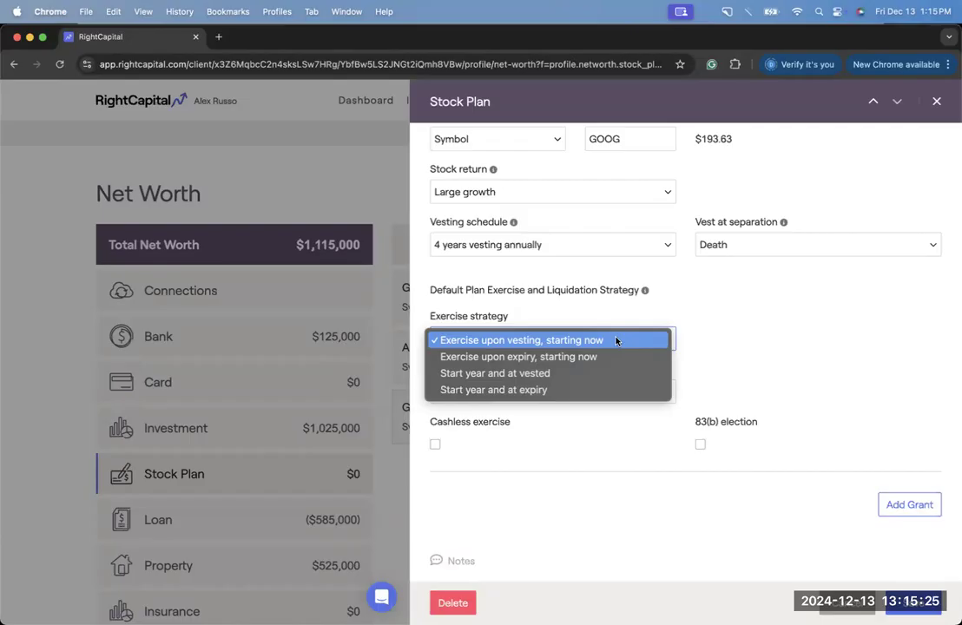
pyautogui.click(480, 381)
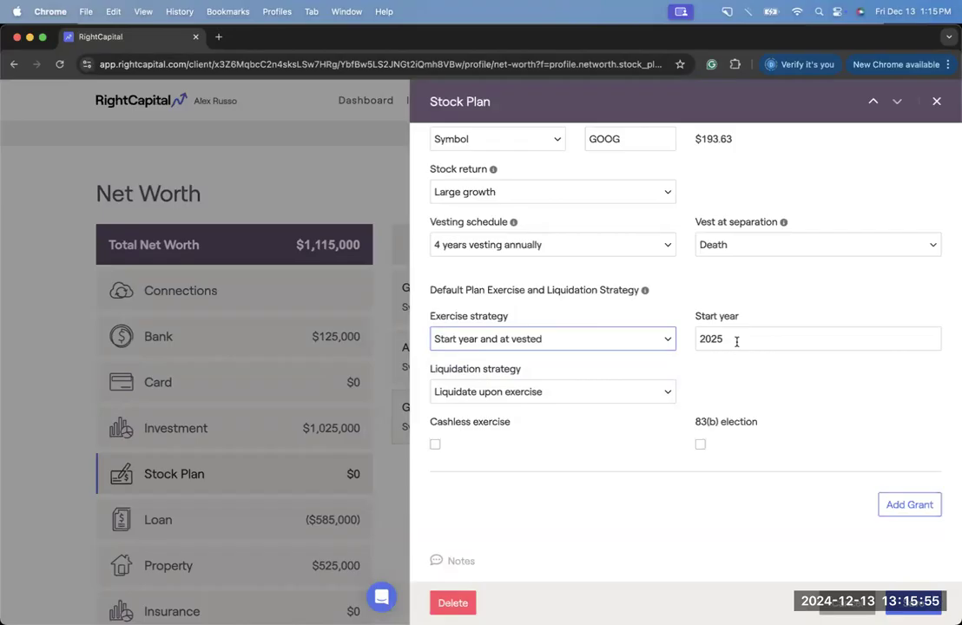
pyautogui.moveTo(736, 341); pyautogui.dragTo(694, 339)
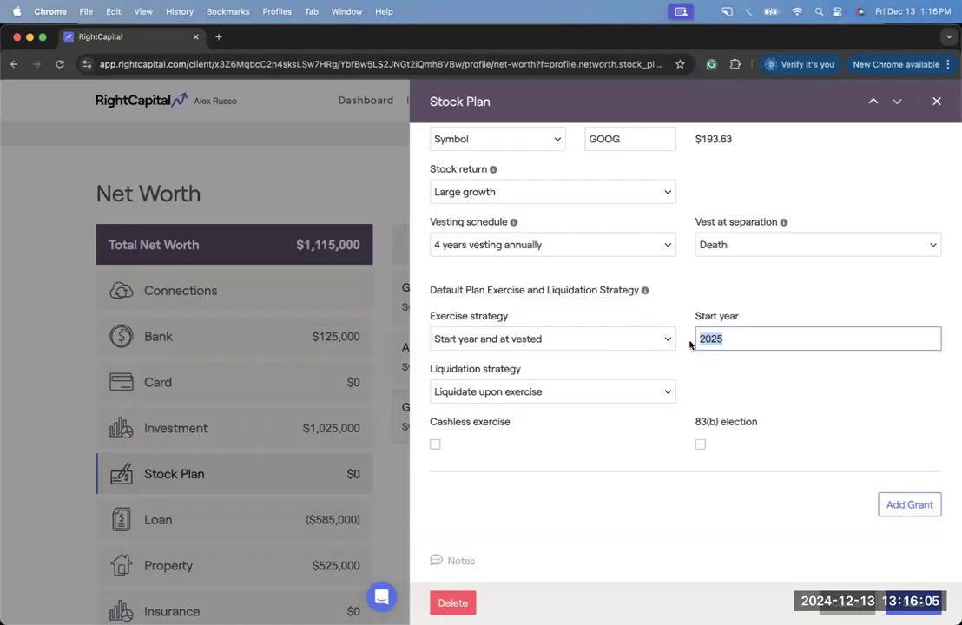
pyautogui.moveTo(721, 337); pyautogui.dragTo(702, 337)
pyautogui.click(728, 338)
# Step: Try the exercise strategy Start year and at expiry and review the available strategies again
pyautogui.click(658, 339)
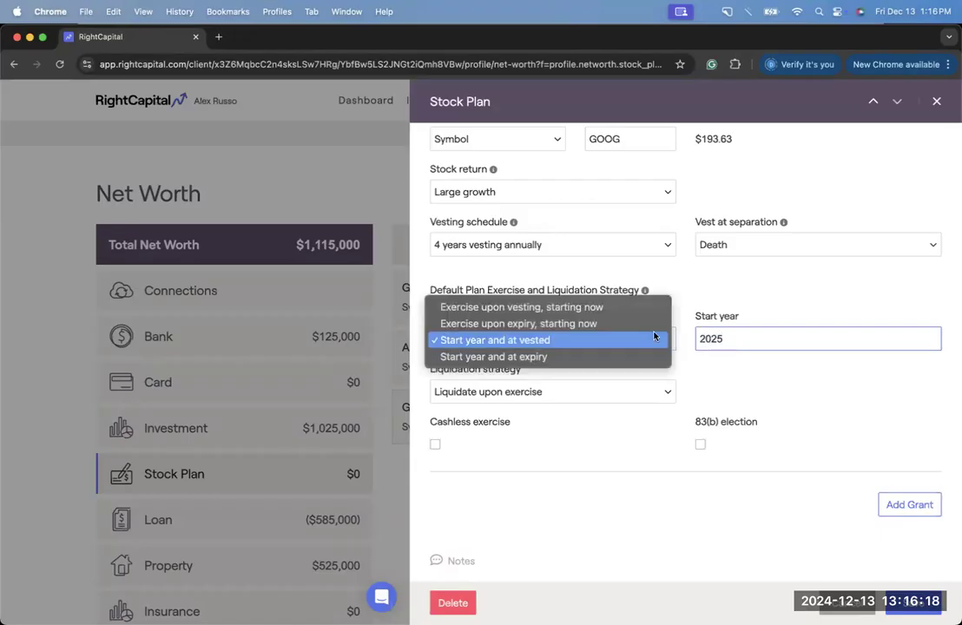
pyautogui.click(544, 358)
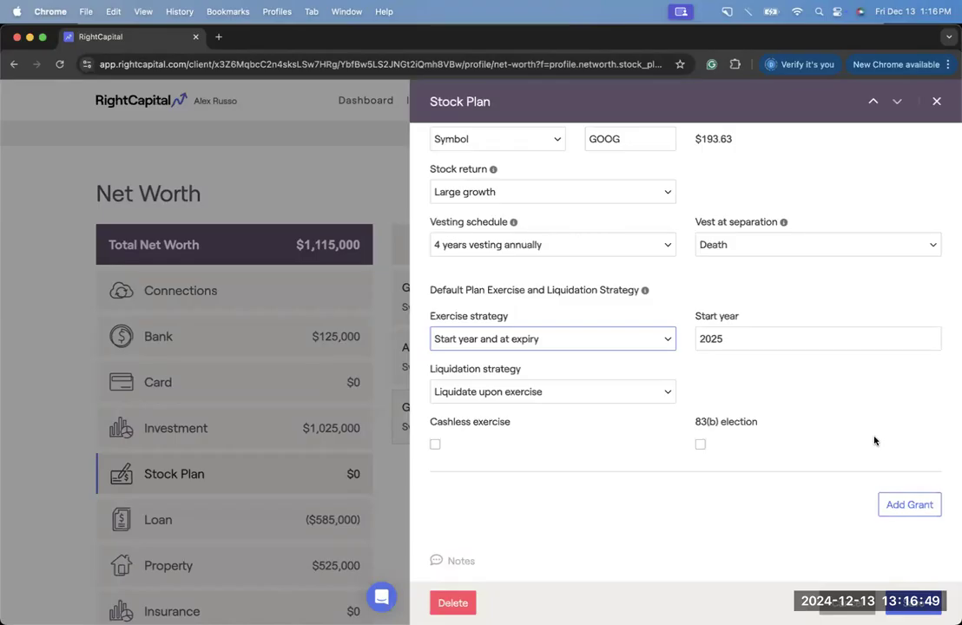
pyautogui.click(642, 338)
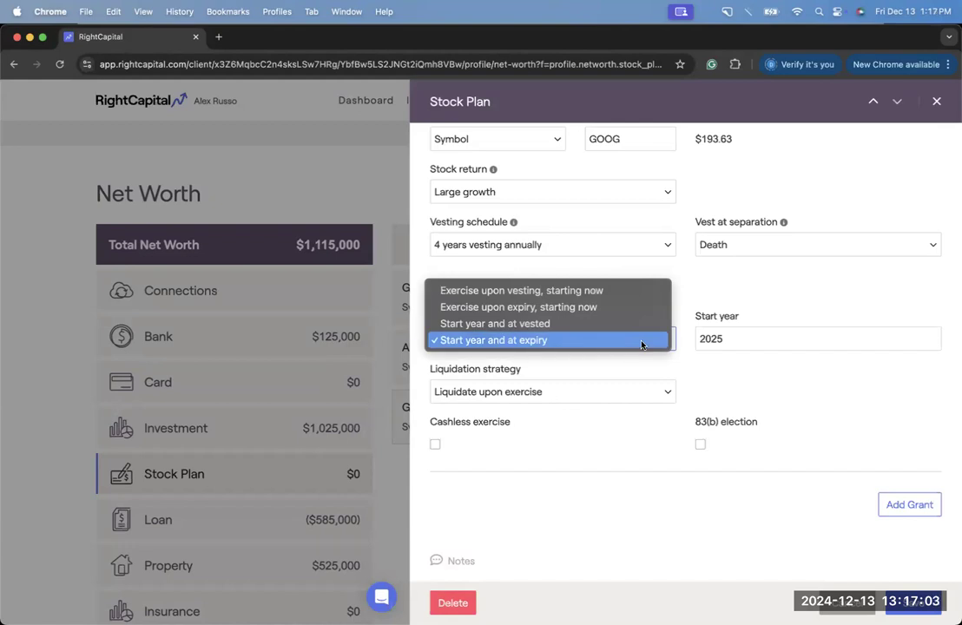
pyautogui.click(653, 339)
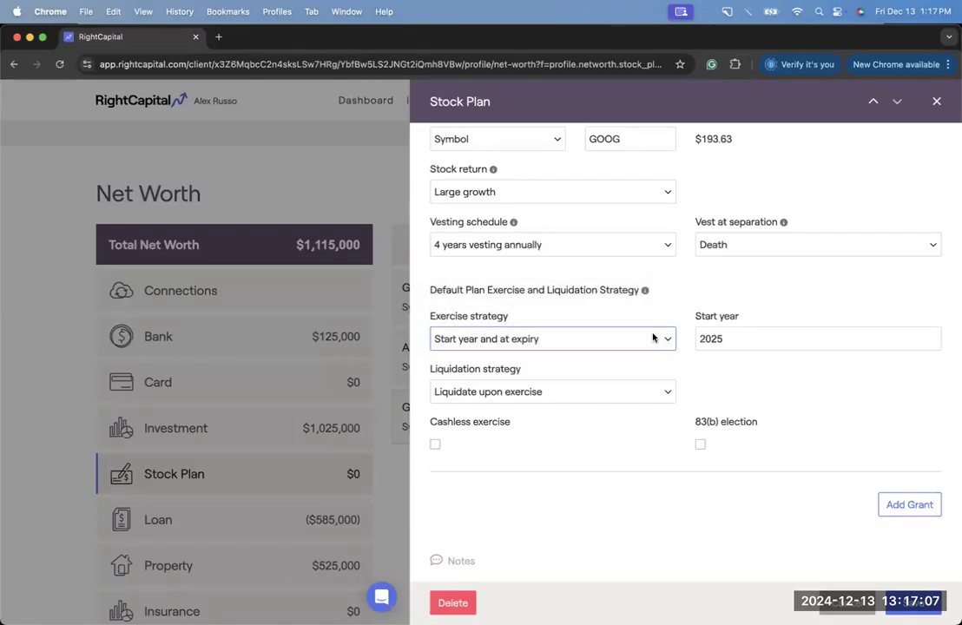
# Step: Return the default exercise strategy to Exercise upon vesting, starting now
pyautogui.scroll(-1, 655, 337)
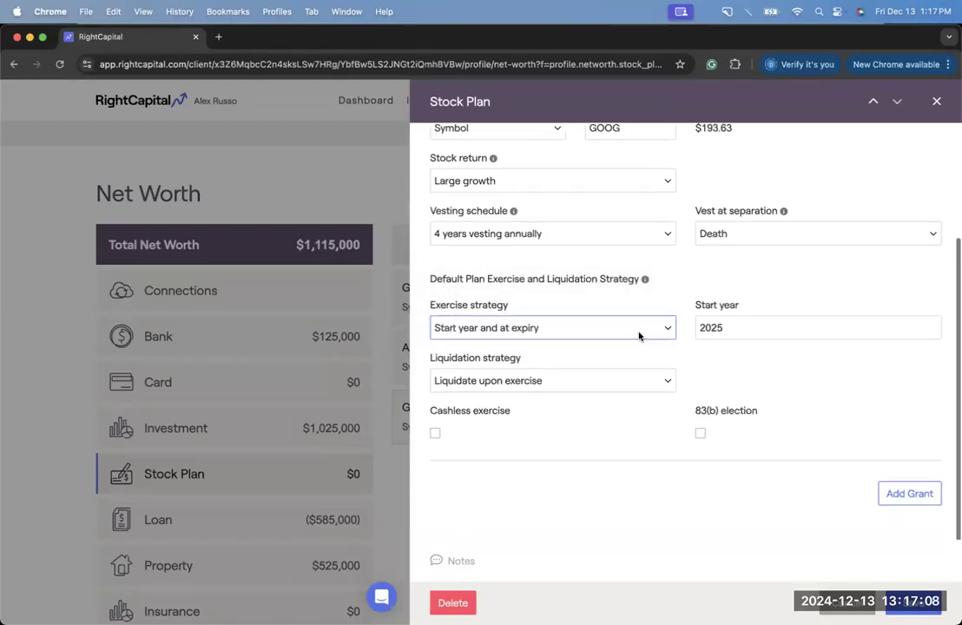
pyautogui.click(514, 328)
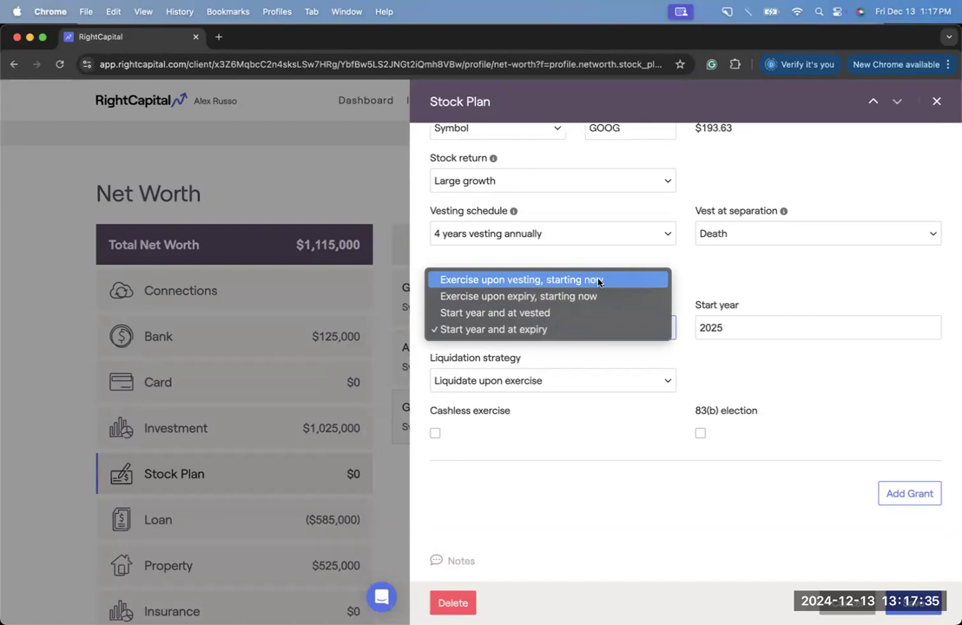
pyautogui.click(518, 281)
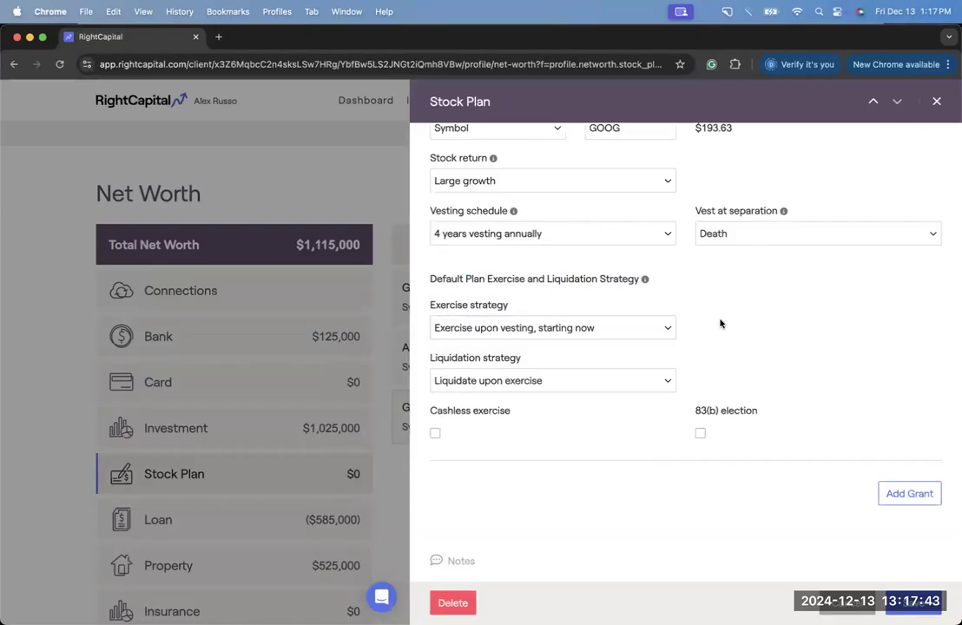
# Step: Set the liquidation strategy to Liquidate at specific year after trying Liquidate one year after exercise
pyautogui.click(512, 381)
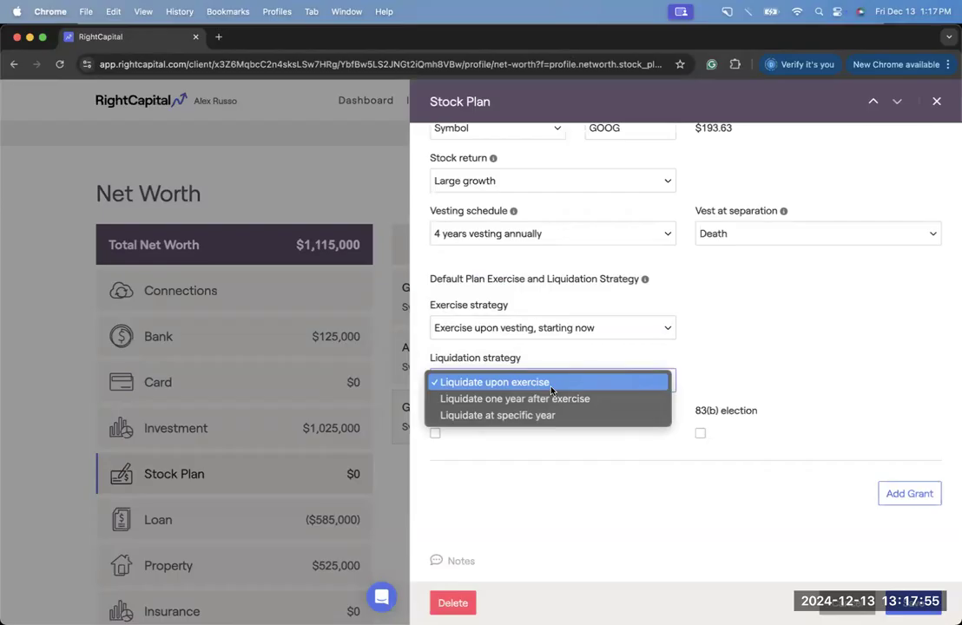
pyautogui.click(501, 399)
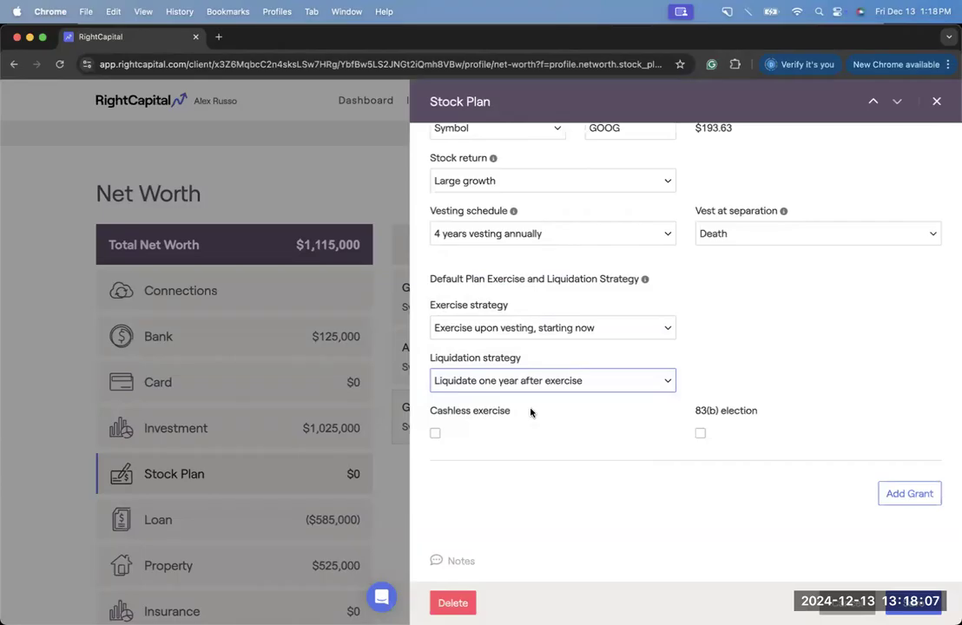
pyautogui.click(590, 382)
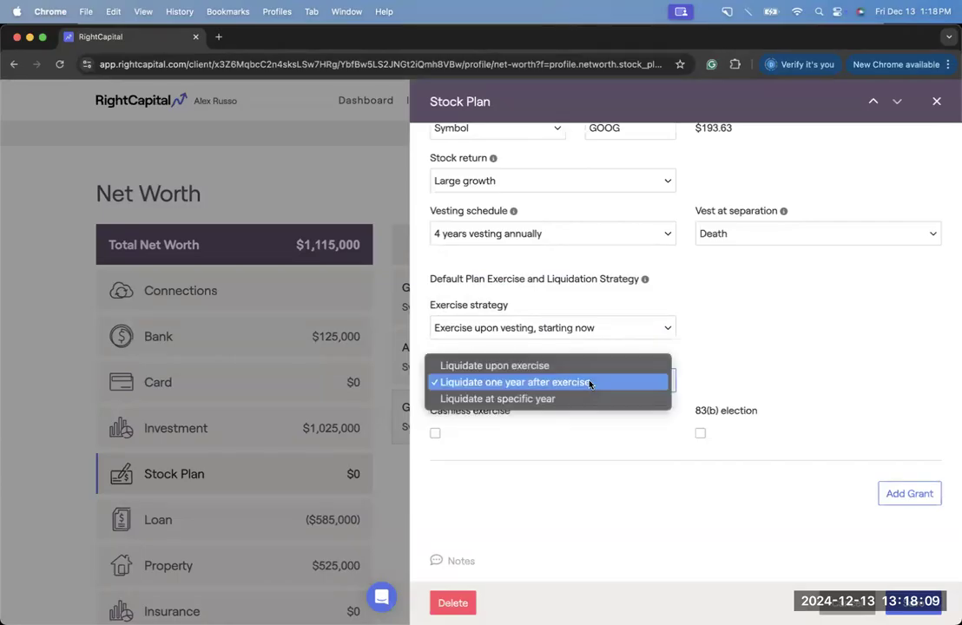
pyautogui.click(492, 400)
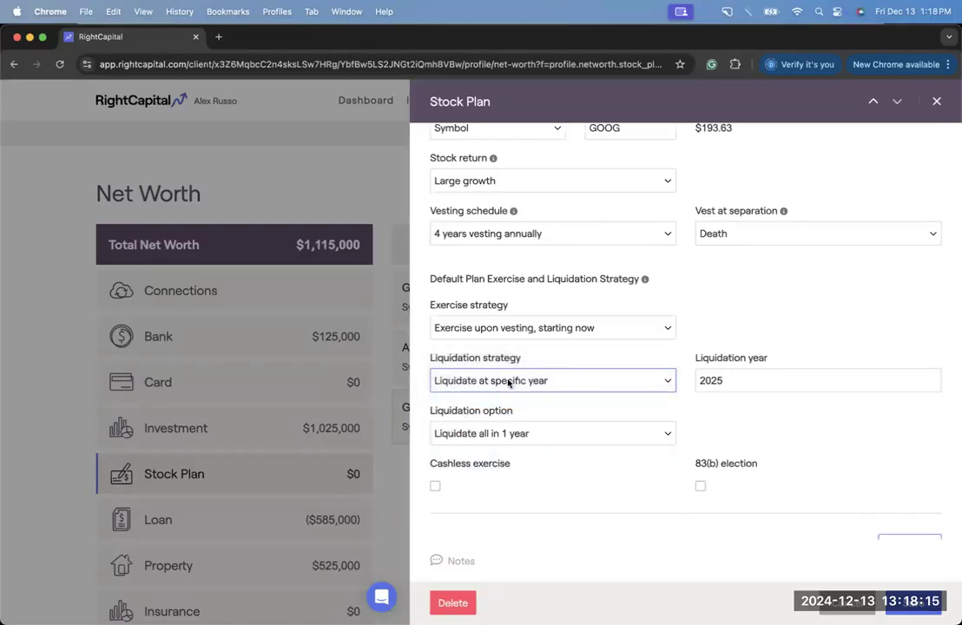
# Step: Try the liquidation option Liquidate over number of years with a liquidation period of 5
pyautogui.scroll(-1, 556, 384)
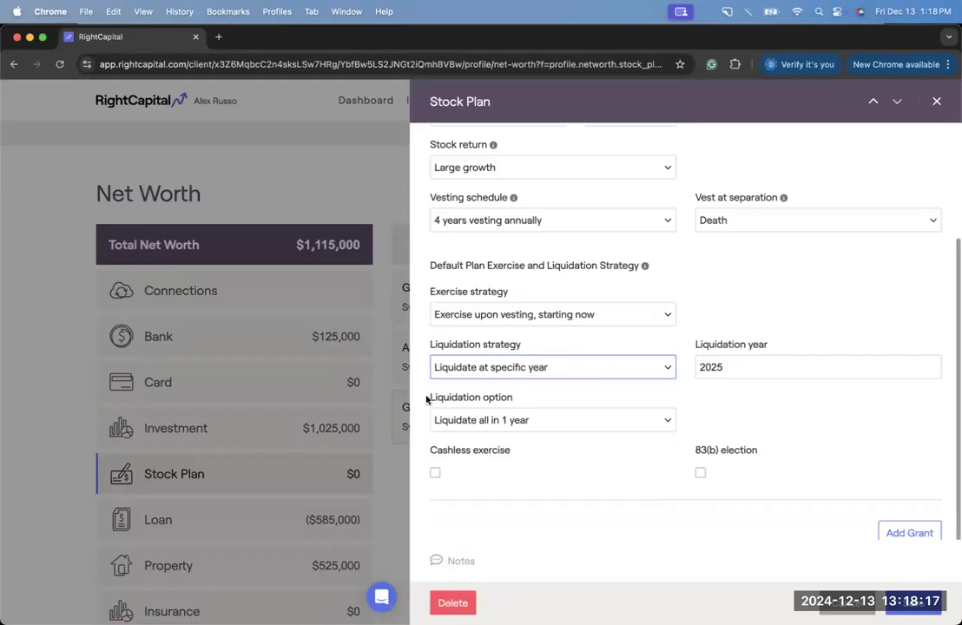
pyautogui.tripleClick(516, 399)
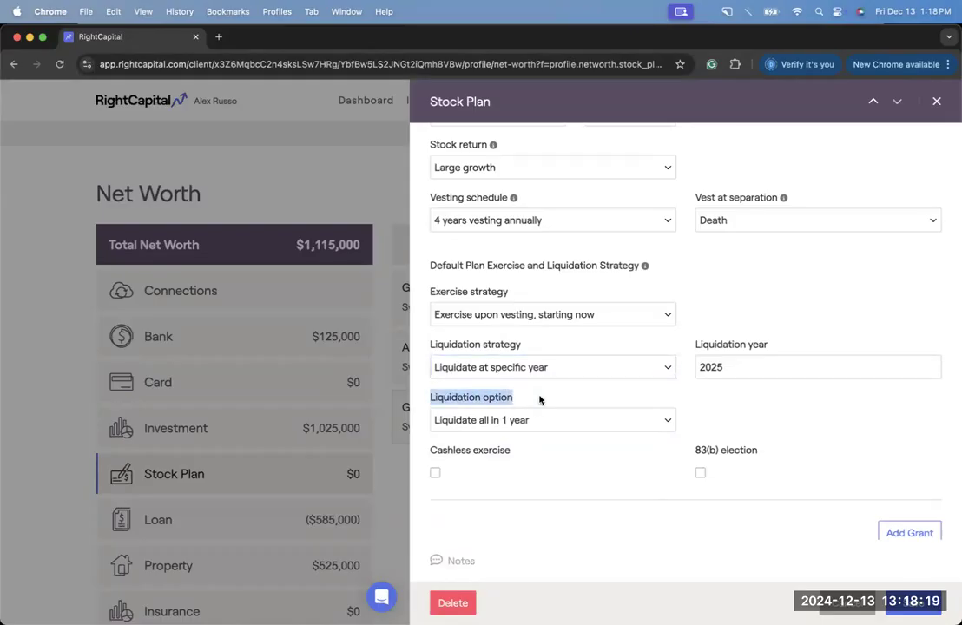
pyautogui.click(535, 426)
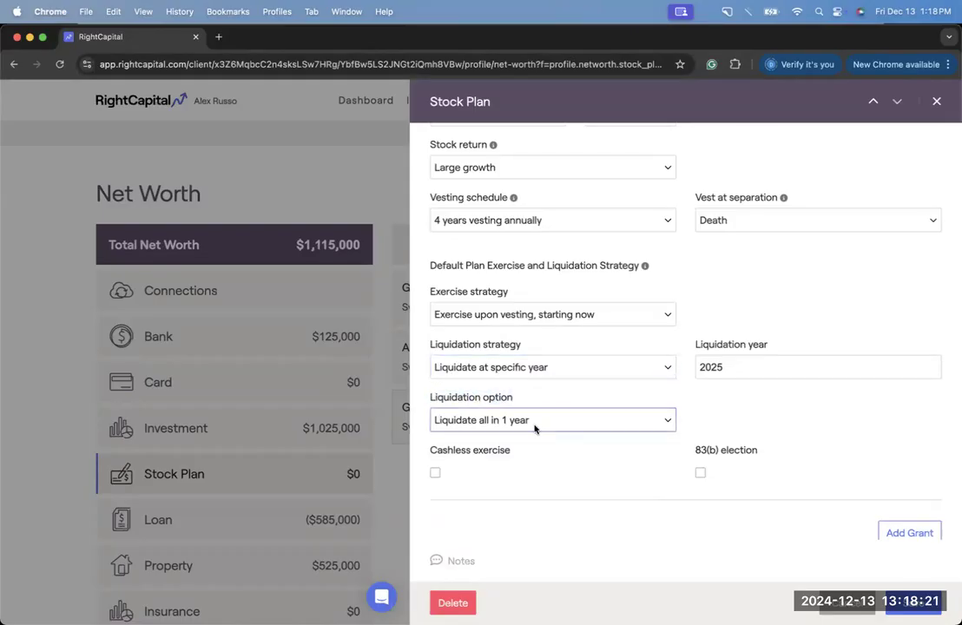
pyautogui.click(536, 427)
pyautogui.click(554, 438)
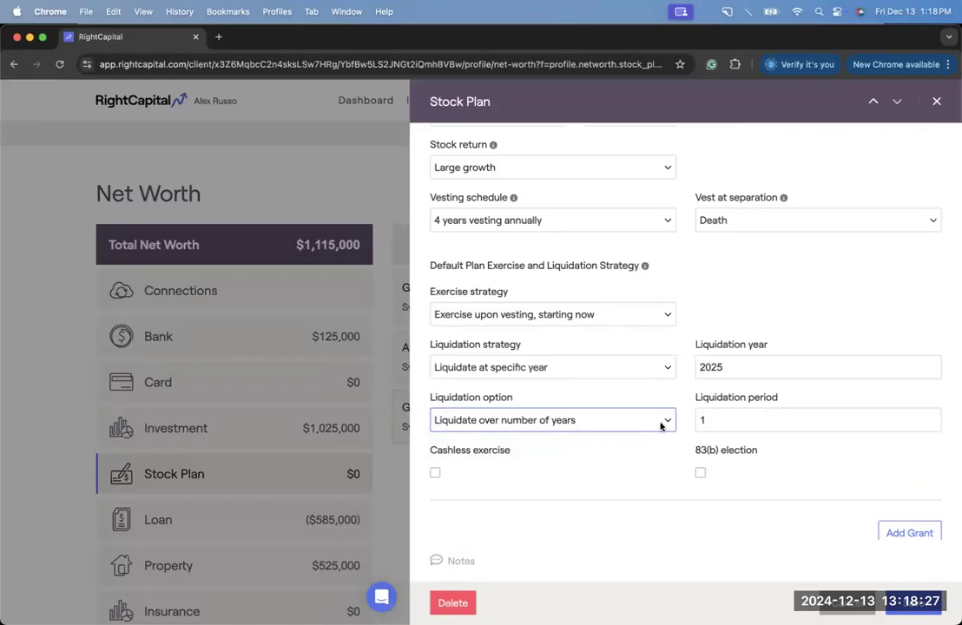
pyautogui.press('Tab')
pyautogui.press('BackSpace')
pyautogui.write('5')
pyautogui.press('Tab')
pyautogui.press('space')
pyautogui.press('space')
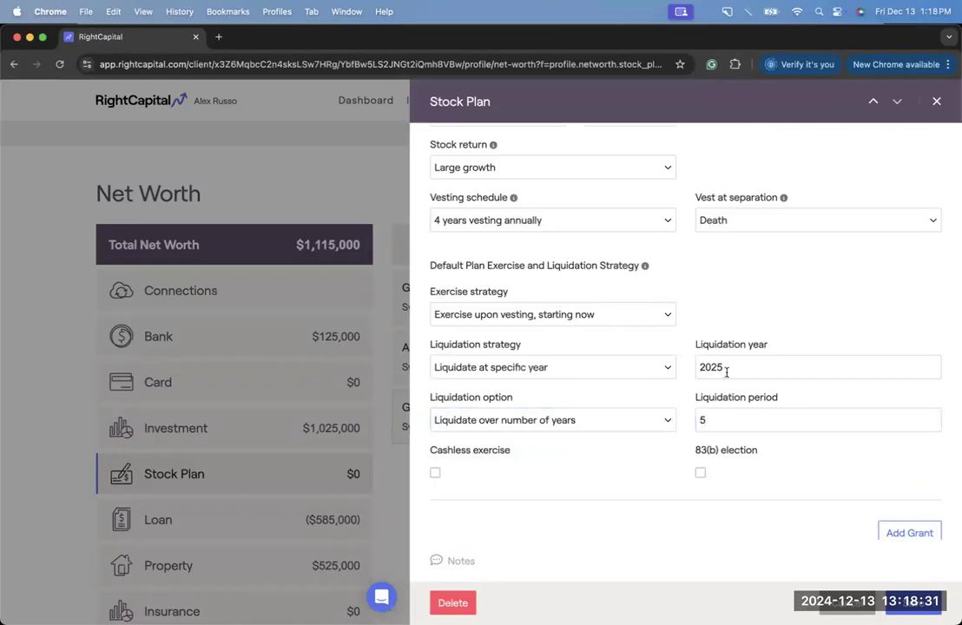
# Step: Switch the liquidation option back to Liquidate all in 1 year
pyautogui.click(591, 420)
pyautogui.click(581, 409)
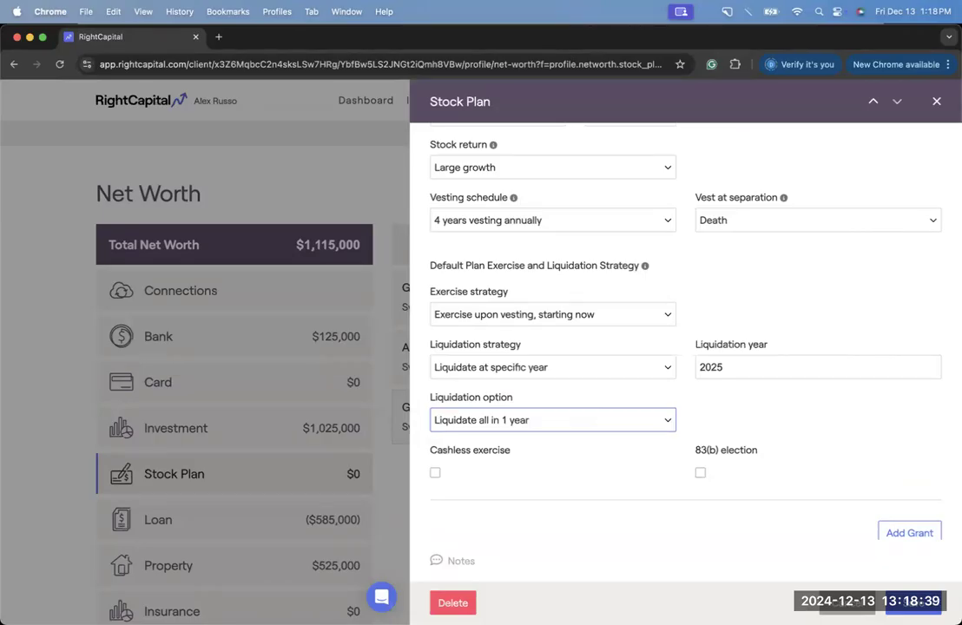
pyautogui.click(707, 397)
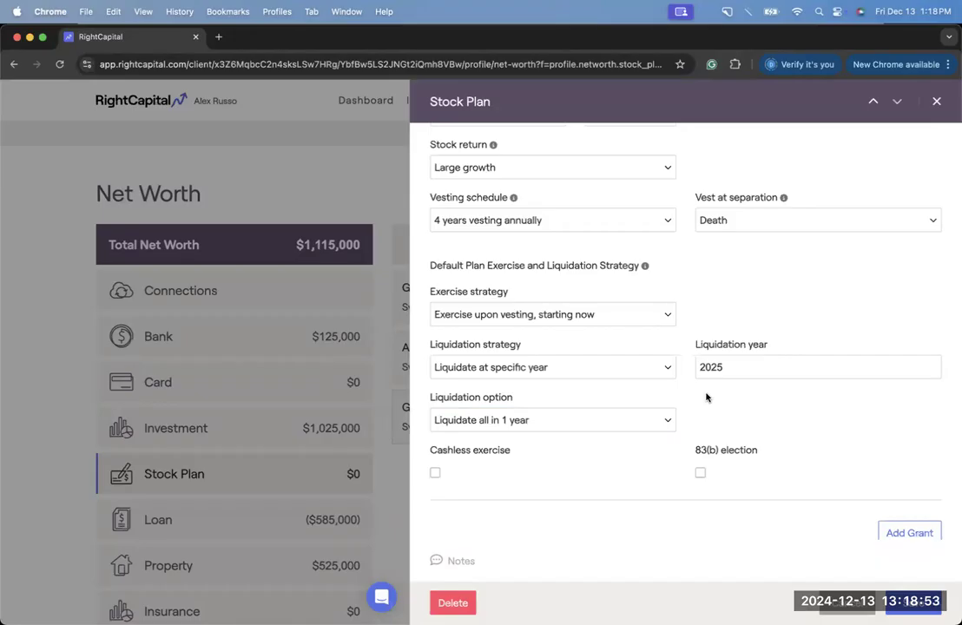
# Step: Set the stock plan's liquidation year to 2031
pyautogui.moveTo(726, 367); pyautogui.dragTo(711, 366)
pyautogui.write('01')
pyautogui.press('BackSpace')
pyautogui.press('BackSpace')
pyautogui.write('31')
pyautogui.click(712, 339)
pyautogui.scroll(-1, 576, 394)
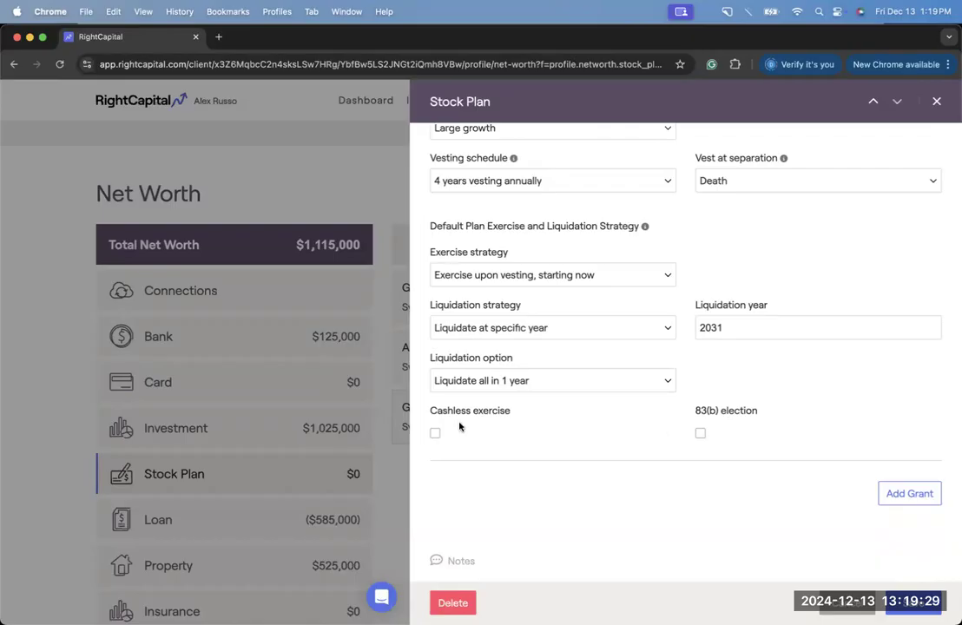
# Step: Try the plan's Cashless exercise and 83(b) election options, turning each on and back off
pyautogui.click(435, 432)
pyautogui.click(436, 433)
pyautogui.click(701, 434)
pyautogui.click(701, 434)
# Step: Add a grant to the stock plan and set its grant date to 08/01/2020
pyautogui.scroll(5, 749, 402)
pyautogui.scroll(-3, 749, 402)
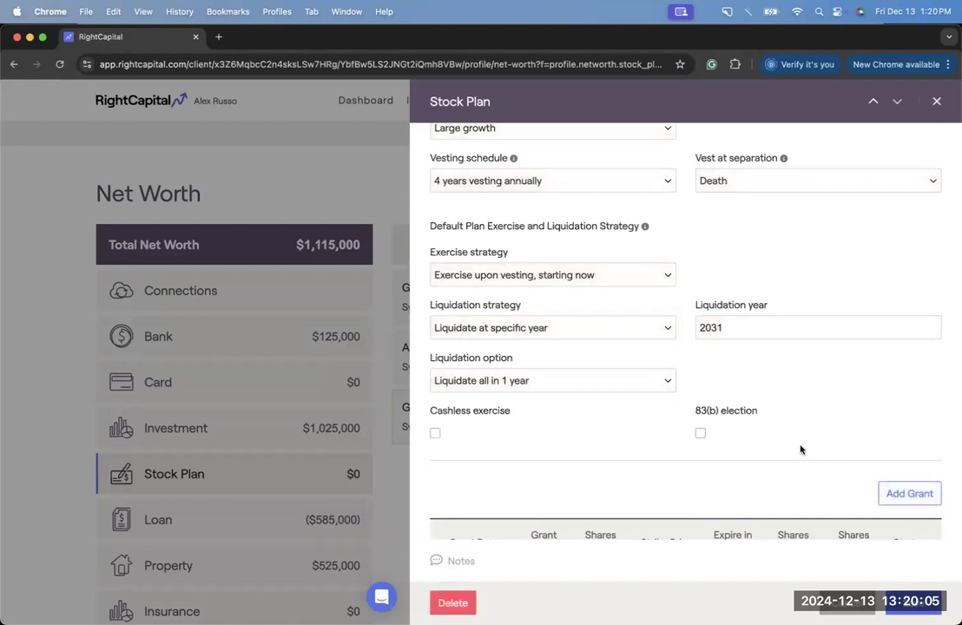
pyautogui.scroll(-3, 801, 449)
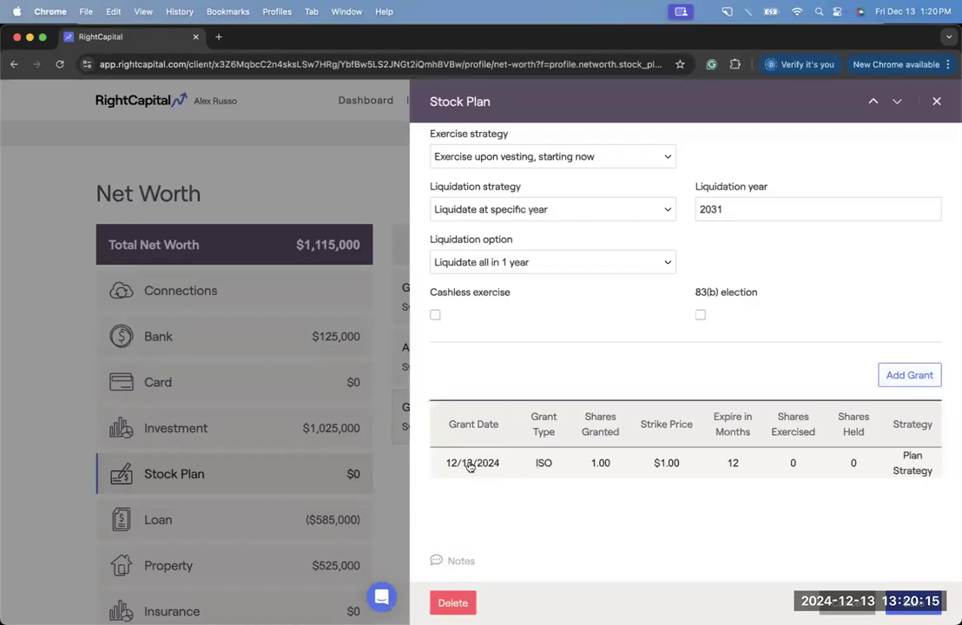
pyautogui.click(442, 465)
pyautogui.click(441, 467)
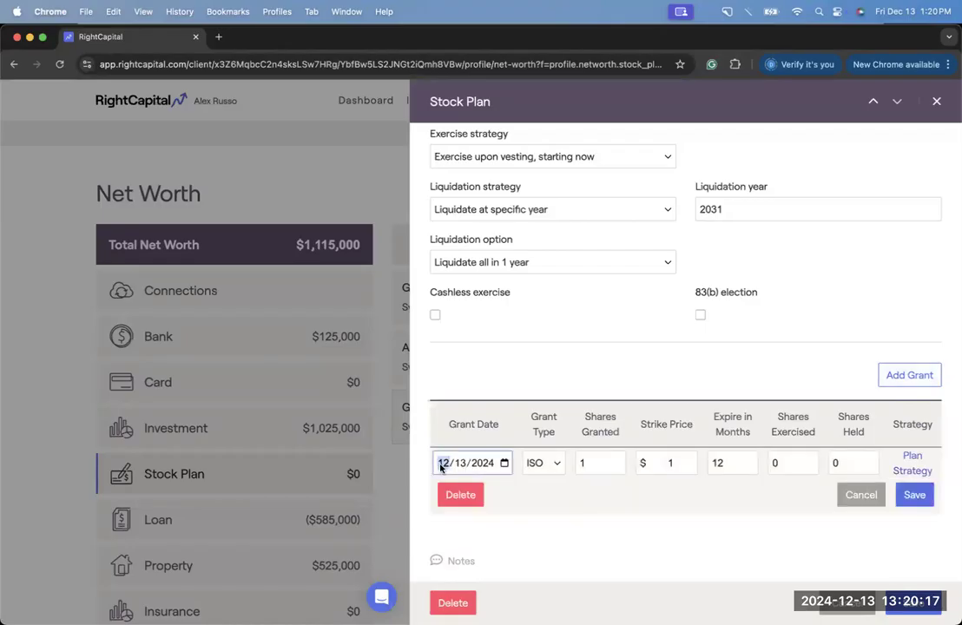
pyautogui.write('08/')
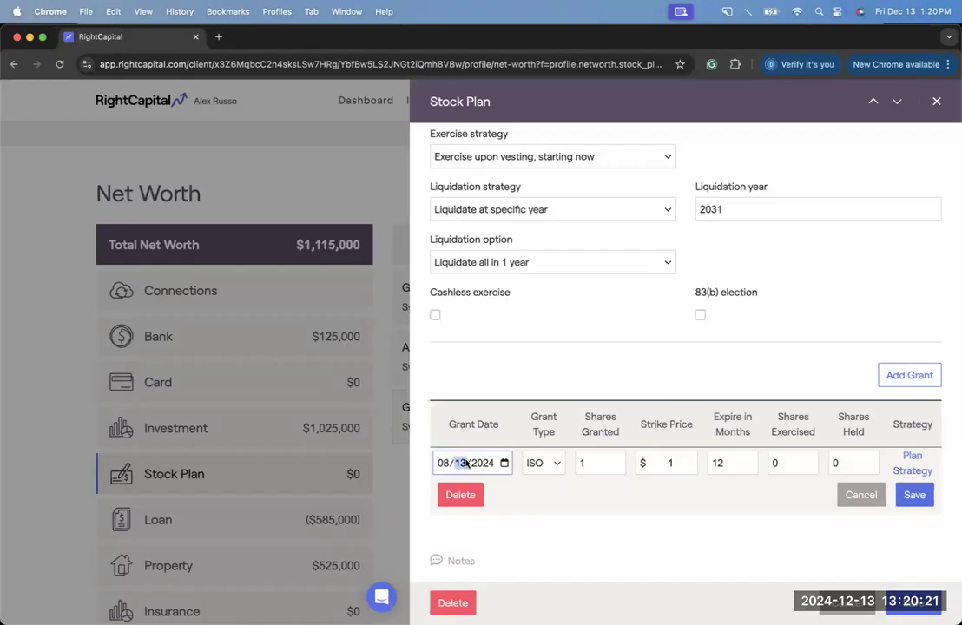
pyautogui.write('01/202')
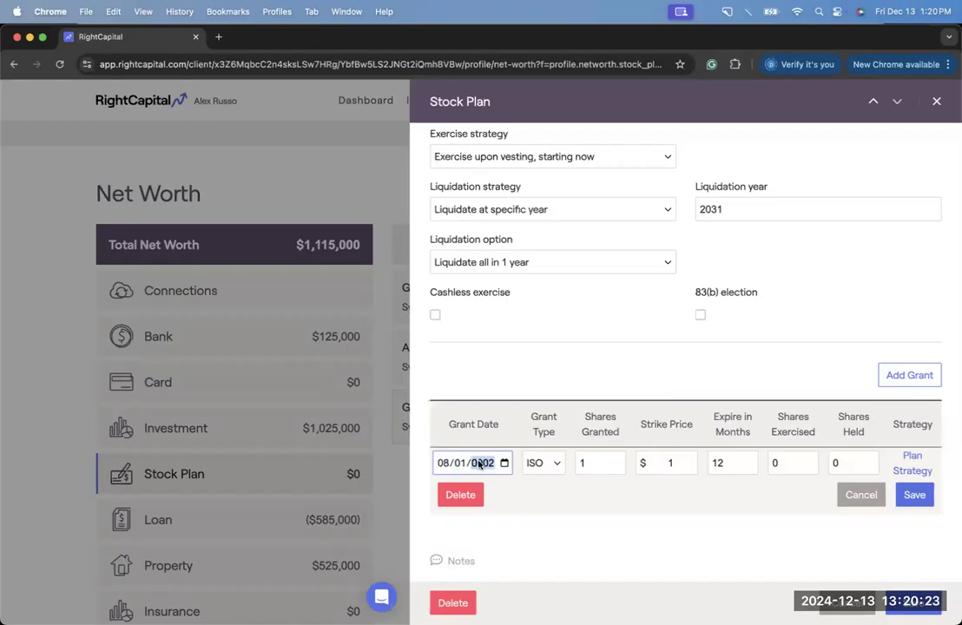
pyautogui.write('0')
# Step: Set the grant's type to RSU with 1000 shares granted
pyautogui.click(552, 469)
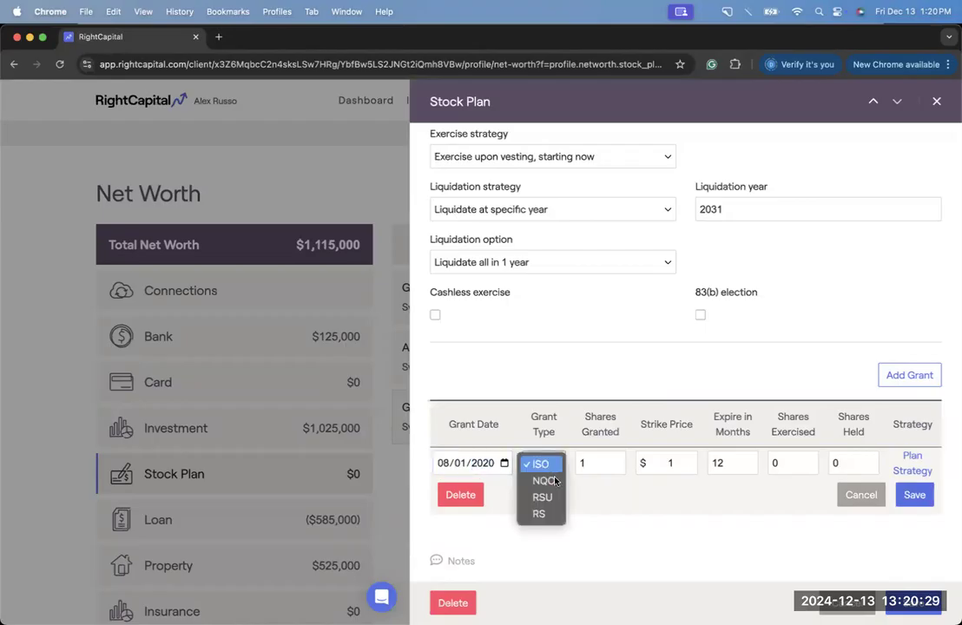
pyautogui.click(544, 497)
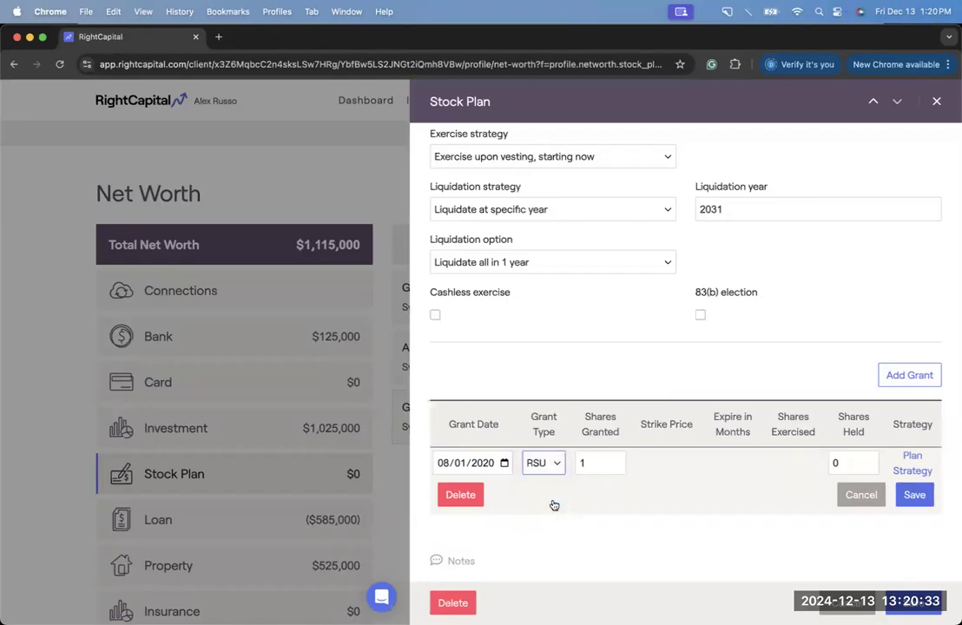
pyautogui.click(597, 466)
pyautogui.write('00')
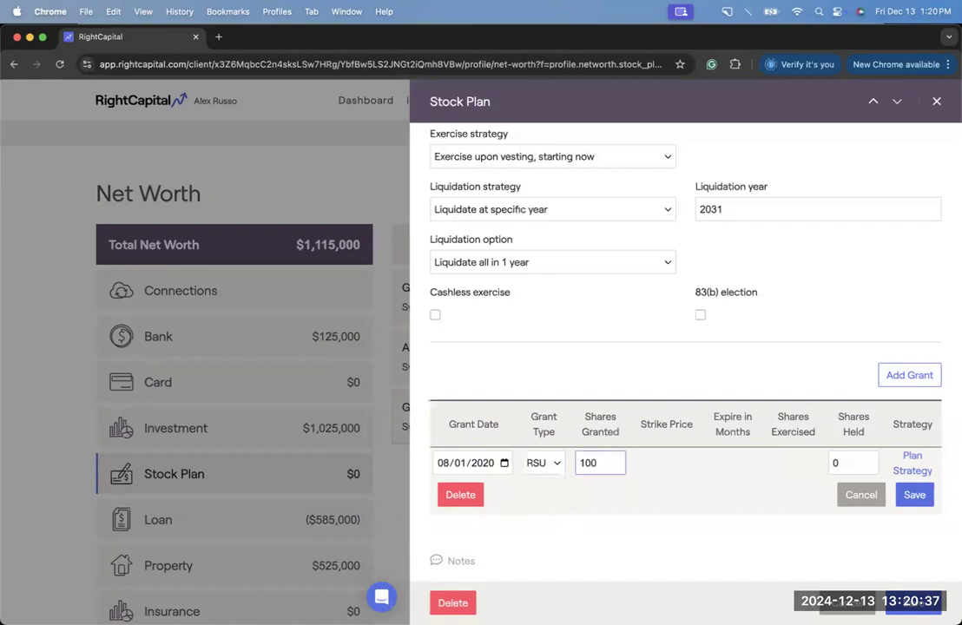
pyautogui.write('0')
# Step: Set the grant's shares held to 1000, then save the grant and the stock plan
pyautogui.click(836, 463)
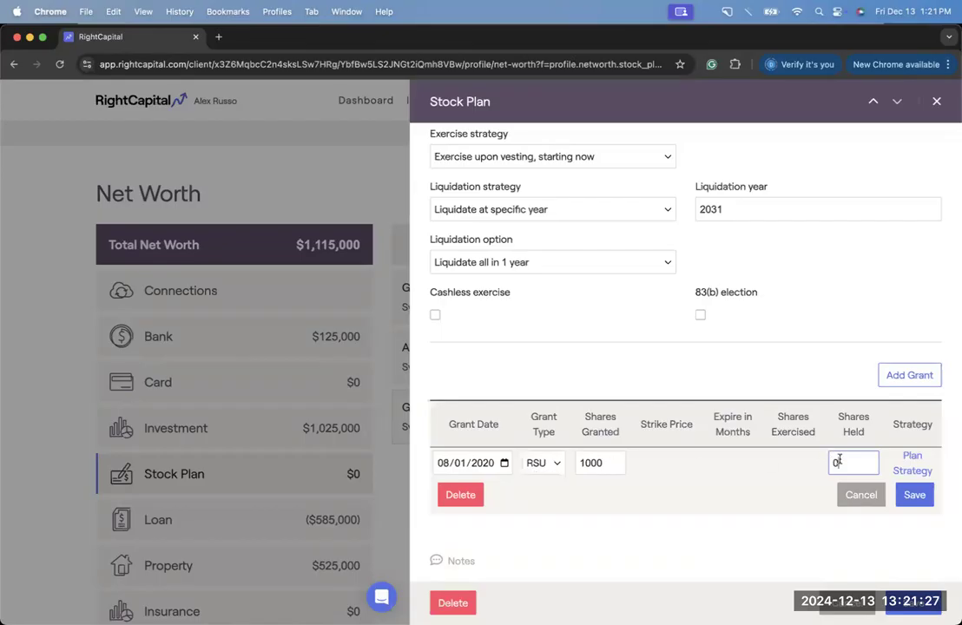
pyautogui.press('BackSpace')
pyautogui.write('1000')
pyautogui.click(917, 493)
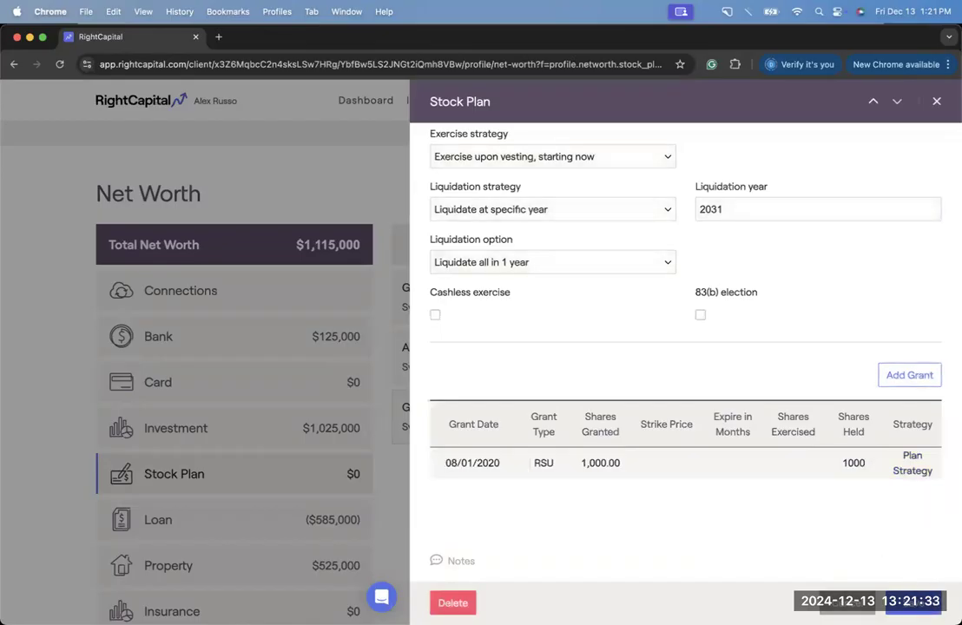
pyautogui.click(909, 604)
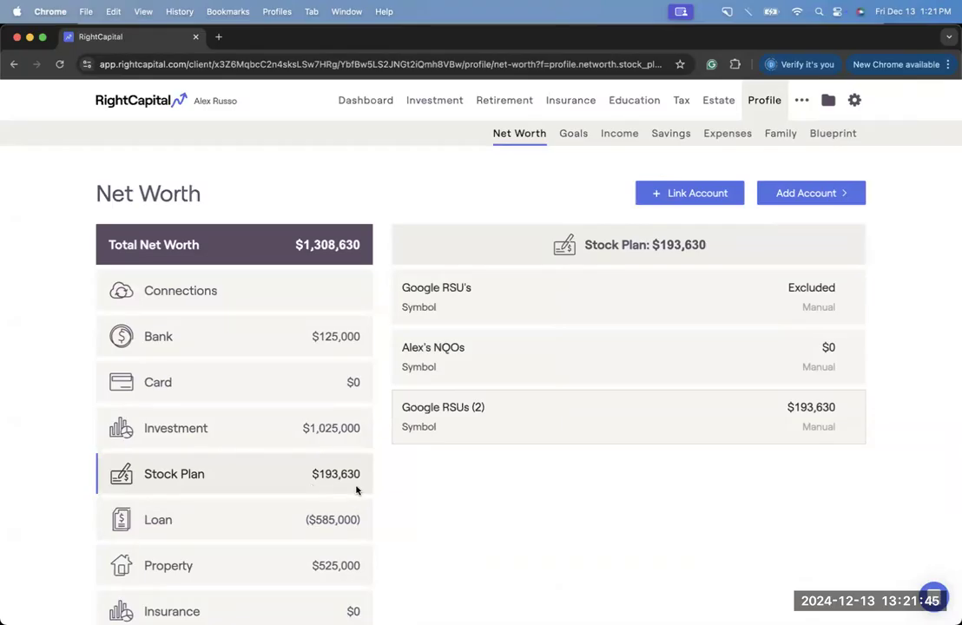
# Step: Reopen the Google RSUs (2) plan, change the grant's shares held to 500, and save the grant and plan
pyautogui.click(483, 425)
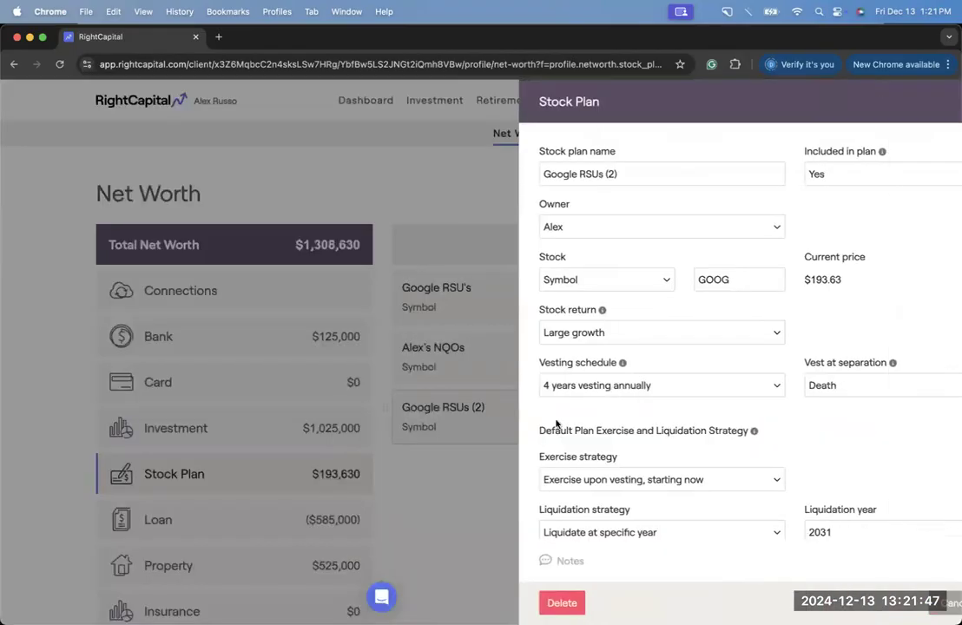
pyautogui.scroll(-4, 623, 436)
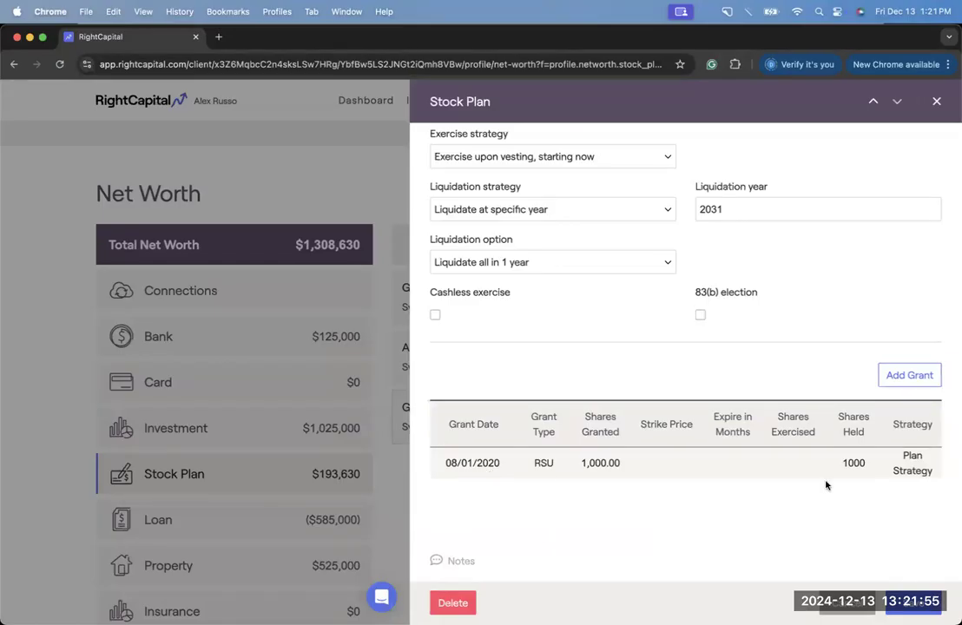
pyautogui.click(848, 466)
pyautogui.doubleClick(847, 464)
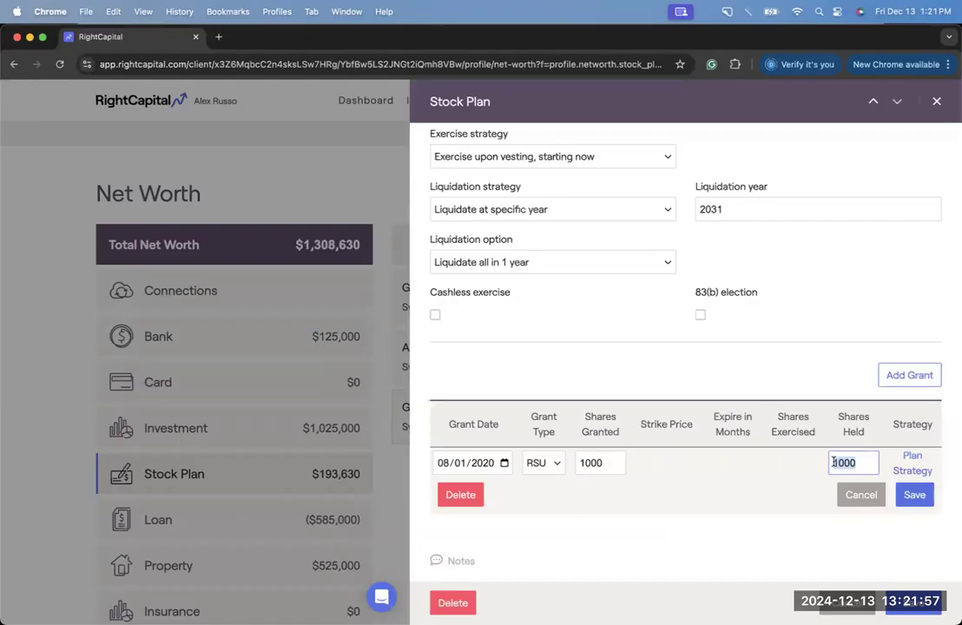
pyautogui.write('600')
pyautogui.click(908, 501)
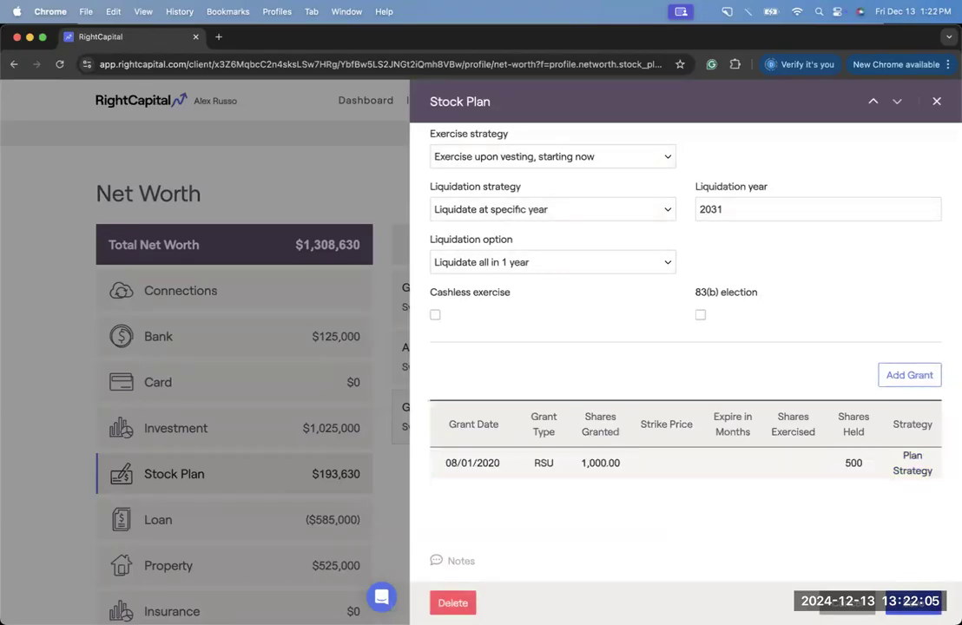
pyautogui.click(914, 602)
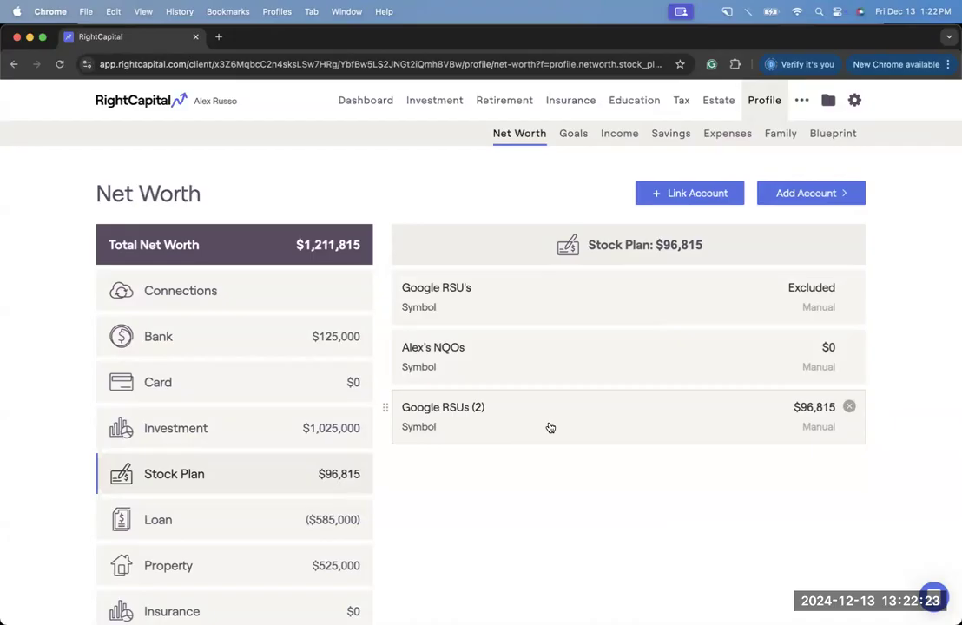
# Step: Reopen the Google RSUs (2) plan and try the grant types NQO and ISO on its grant
pyautogui.scroll(-2, 549, 427)
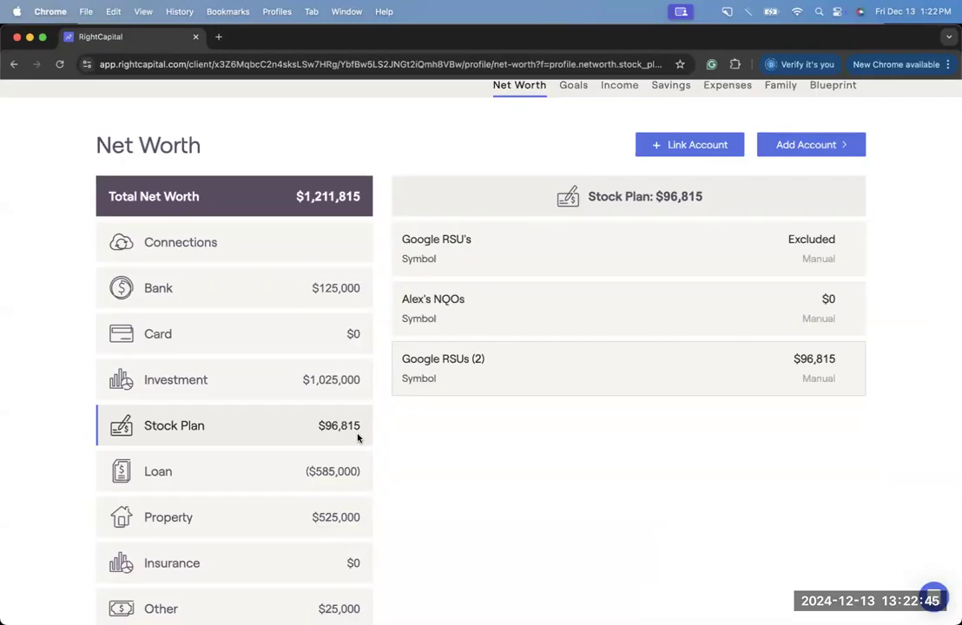
pyautogui.click(507, 377)
pyautogui.scroll(-3, 611, 385)
pyautogui.scroll(-5, 611, 385)
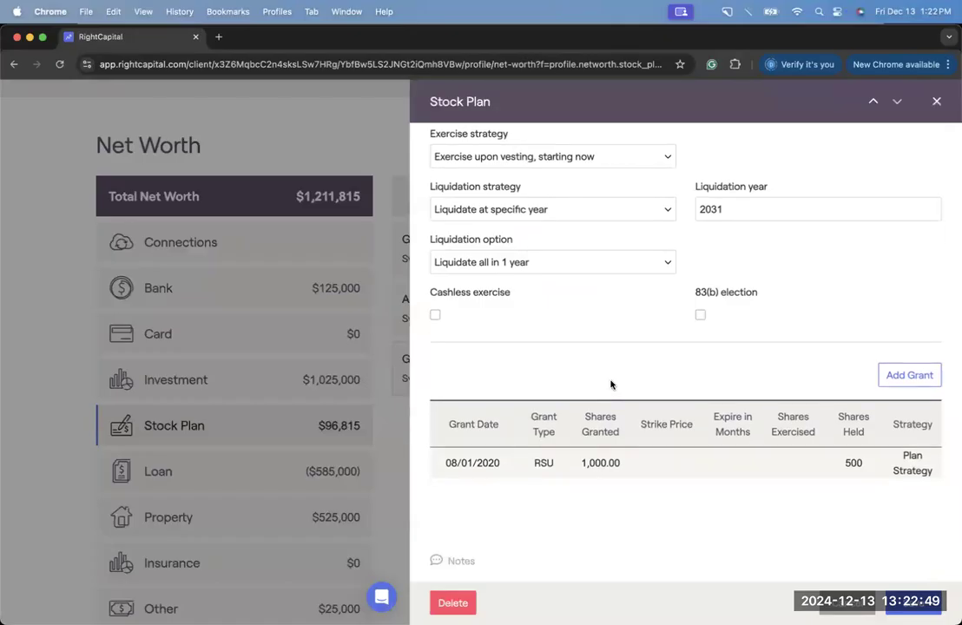
pyautogui.click(542, 466)
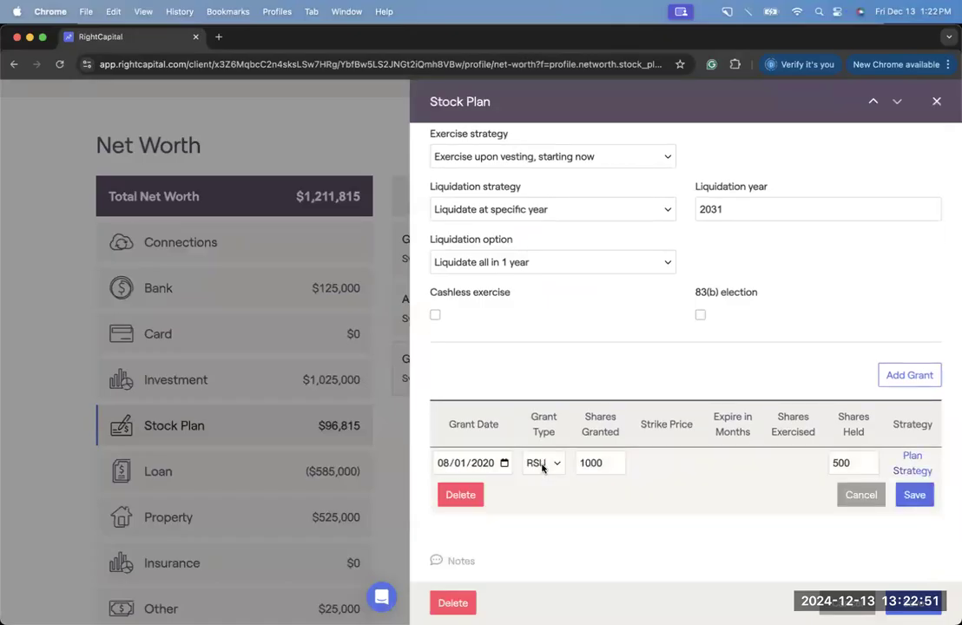
pyautogui.click(547, 466)
pyautogui.click(544, 446)
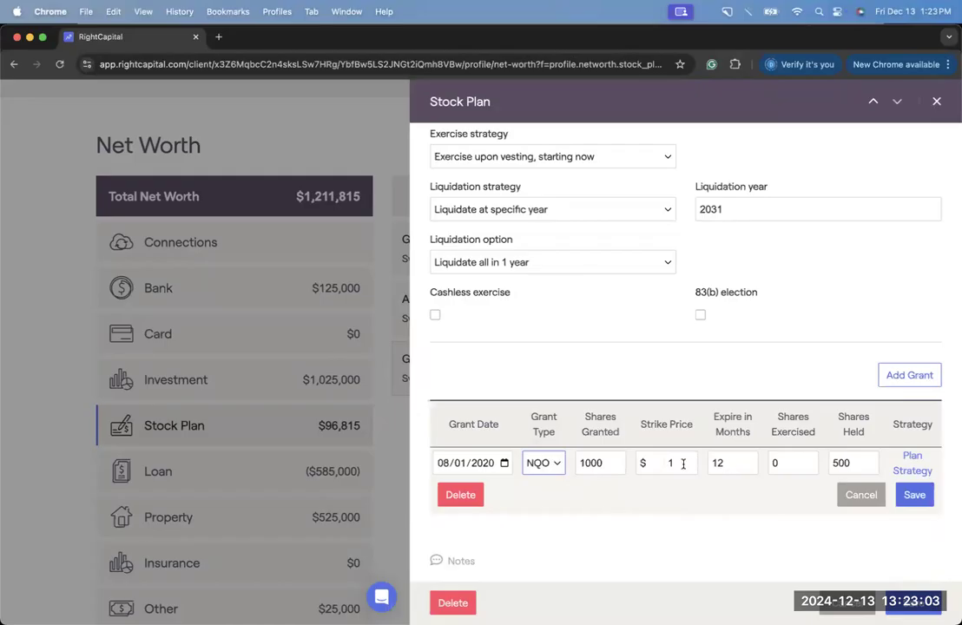
pyautogui.click(554, 463)
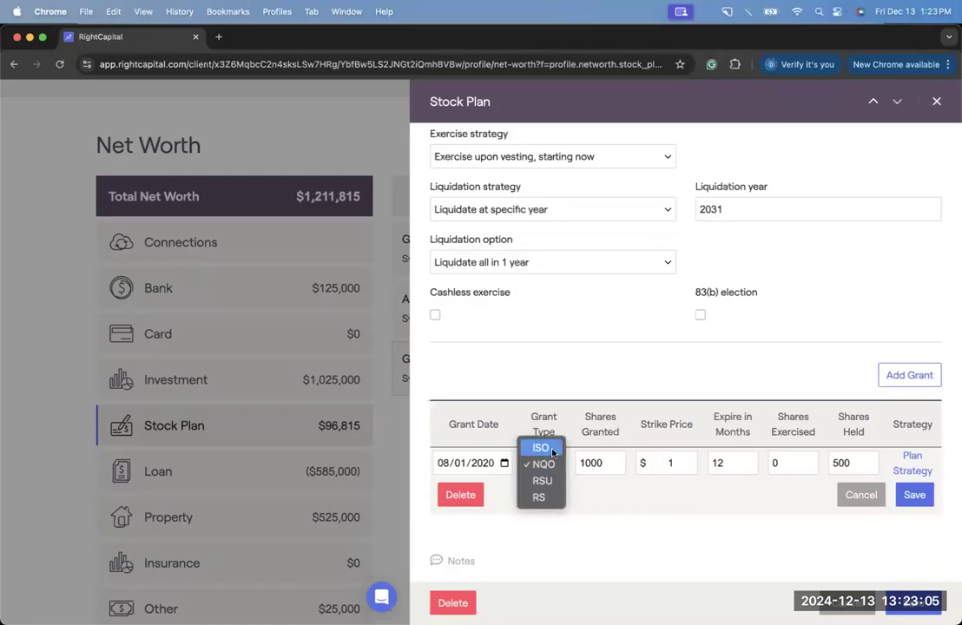
pyautogui.click(540, 447)
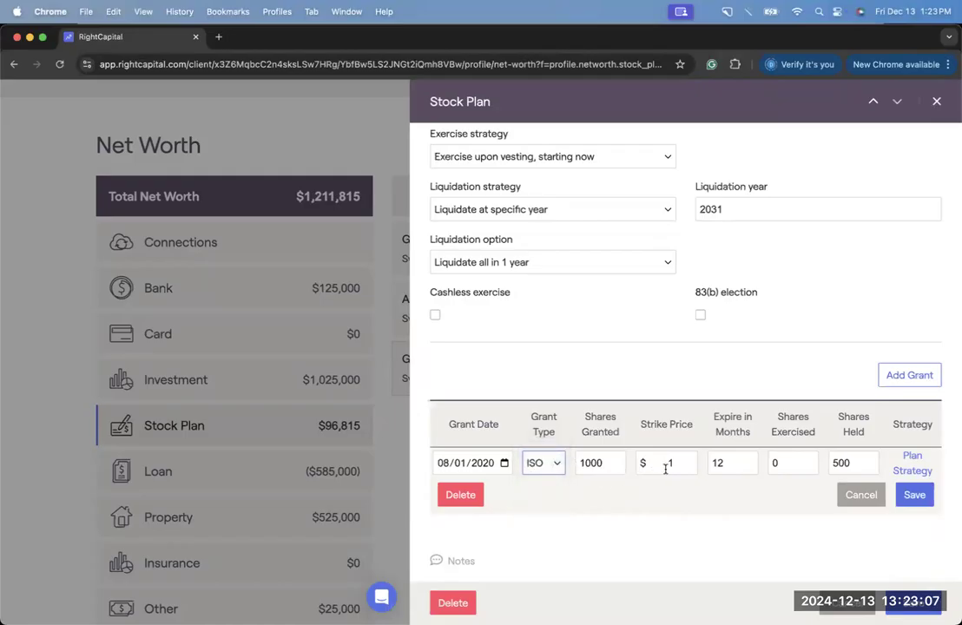
# Step: Try 500 shares exercised and 250 shares held on the ISO grant
pyautogui.click(779, 464)
pyautogui.write('500')
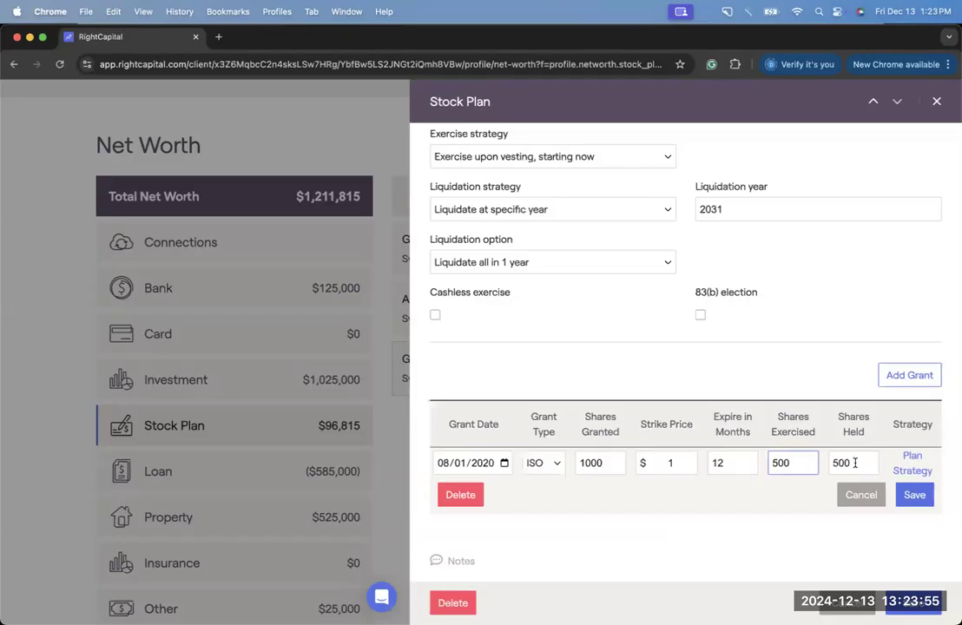
pyautogui.press('Tab')
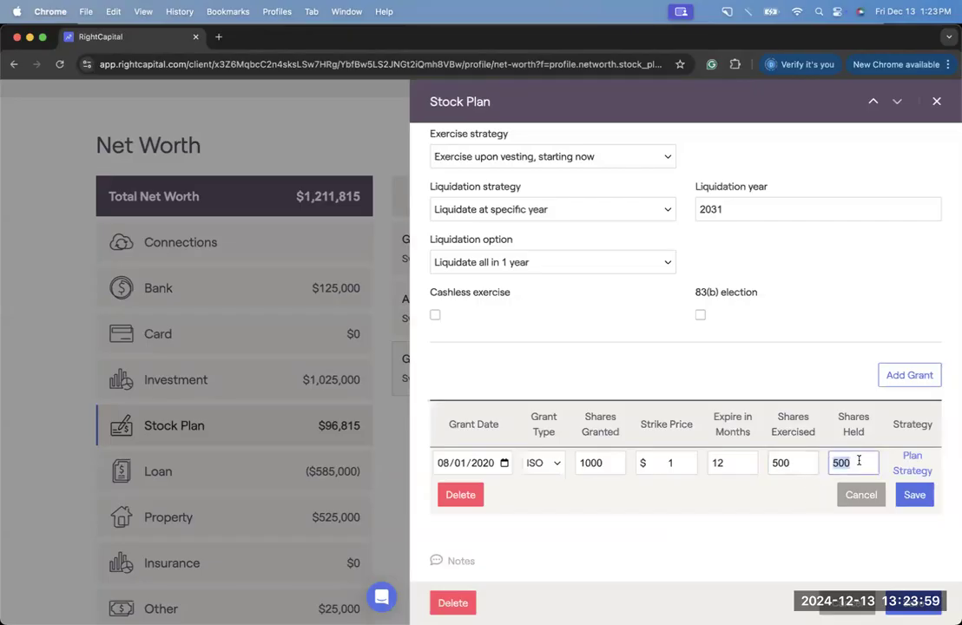
pyautogui.write('250')
pyautogui.click(794, 496)
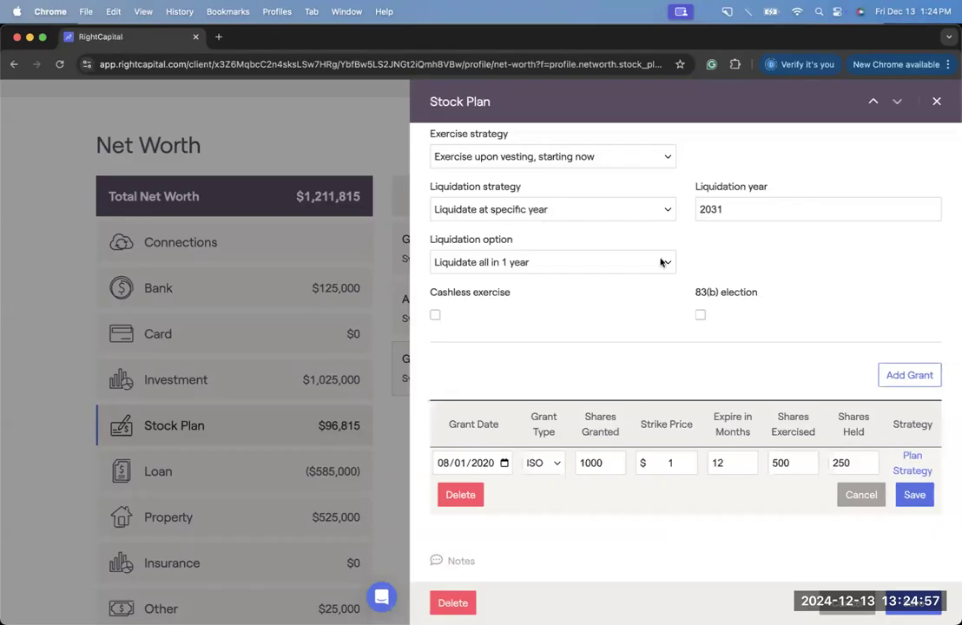
# Step: Try a Custom grant strategy, view its exercise and liquidation choices, and discard the strategy and plan changes
pyautogui.scroll(5, 659, 259)
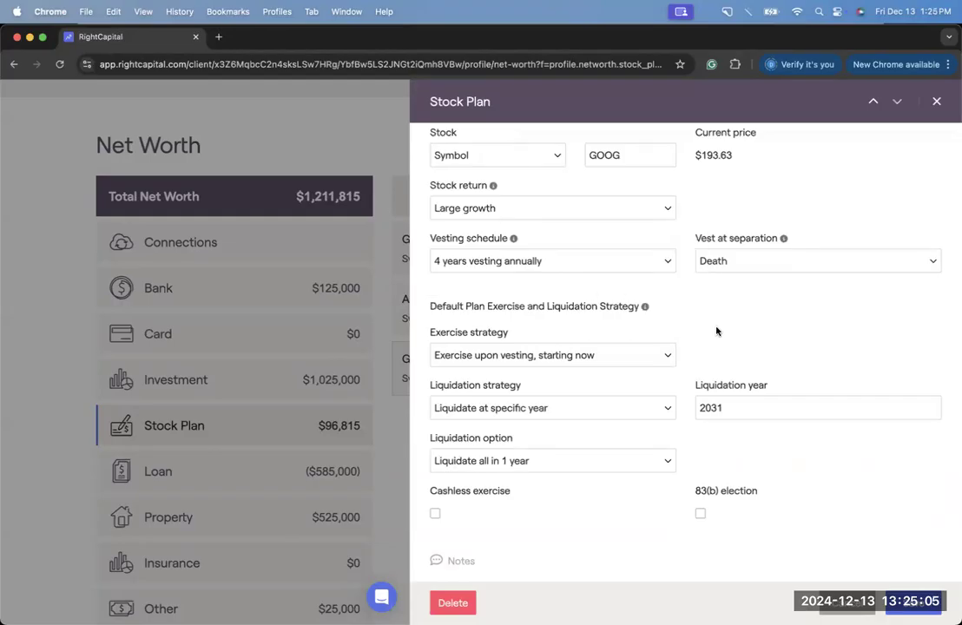
pyautogui.scroll(-5, 717, 331)
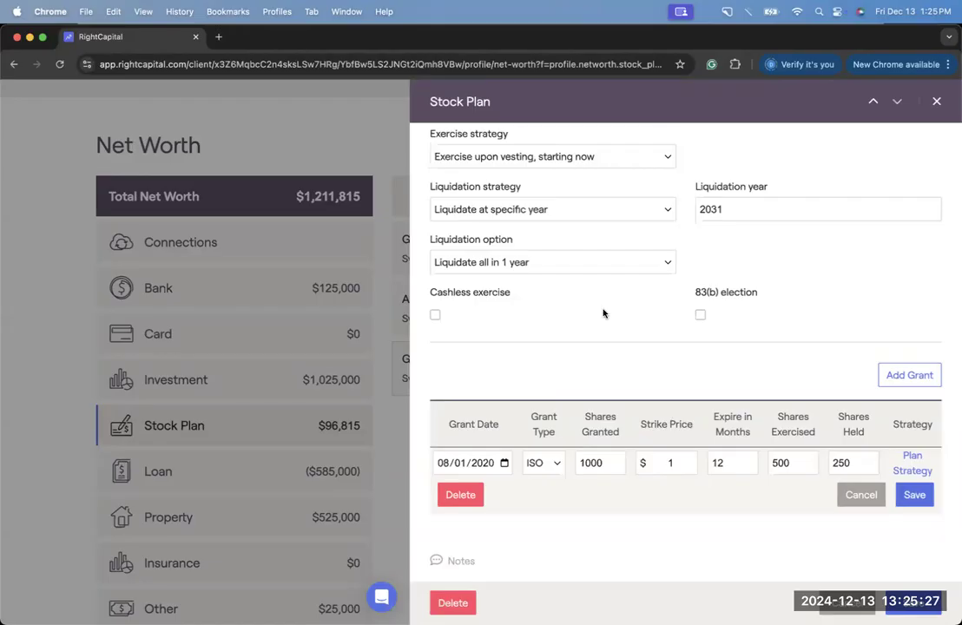
pyautogui.click(912, 460)
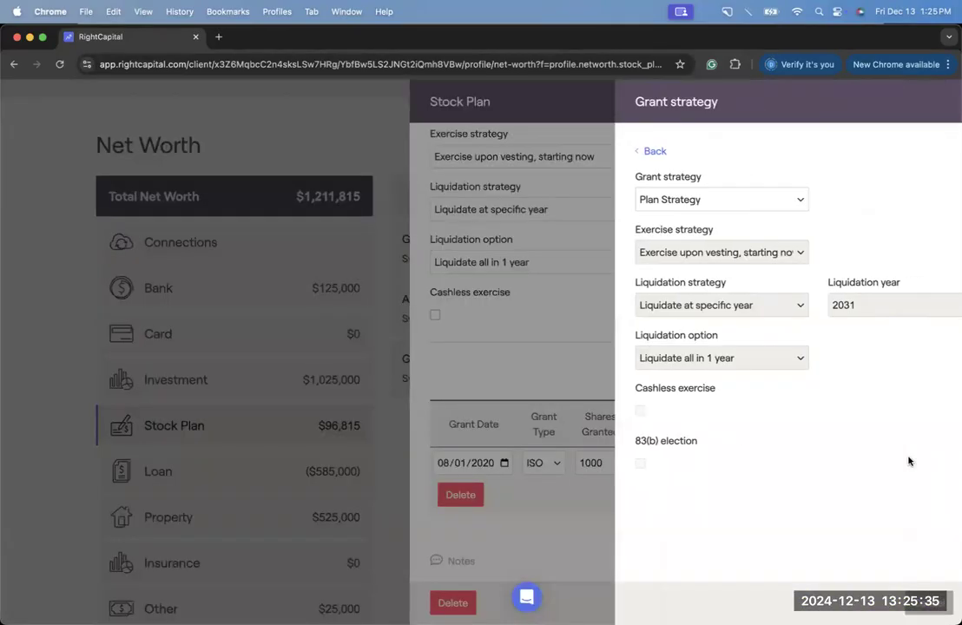
pyautogui.click(668, 201)
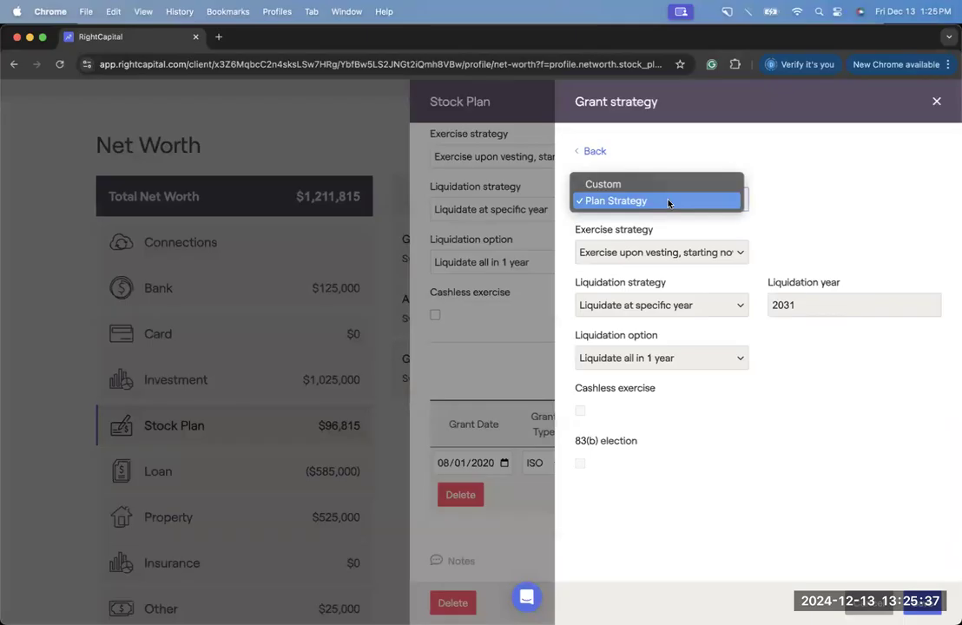
pyautogui.click(634, 186)
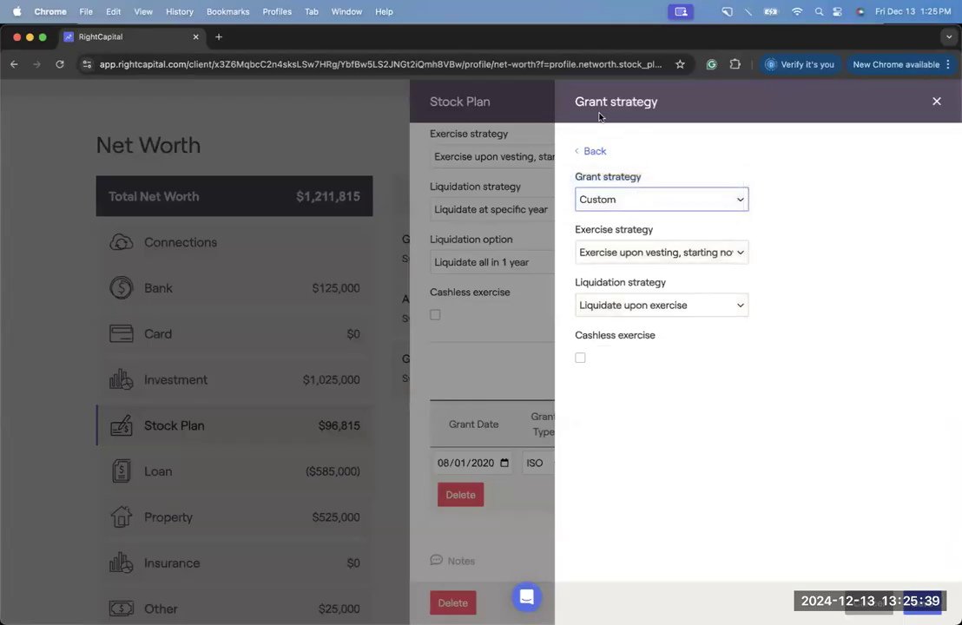
pyautogui.click(665, 254)
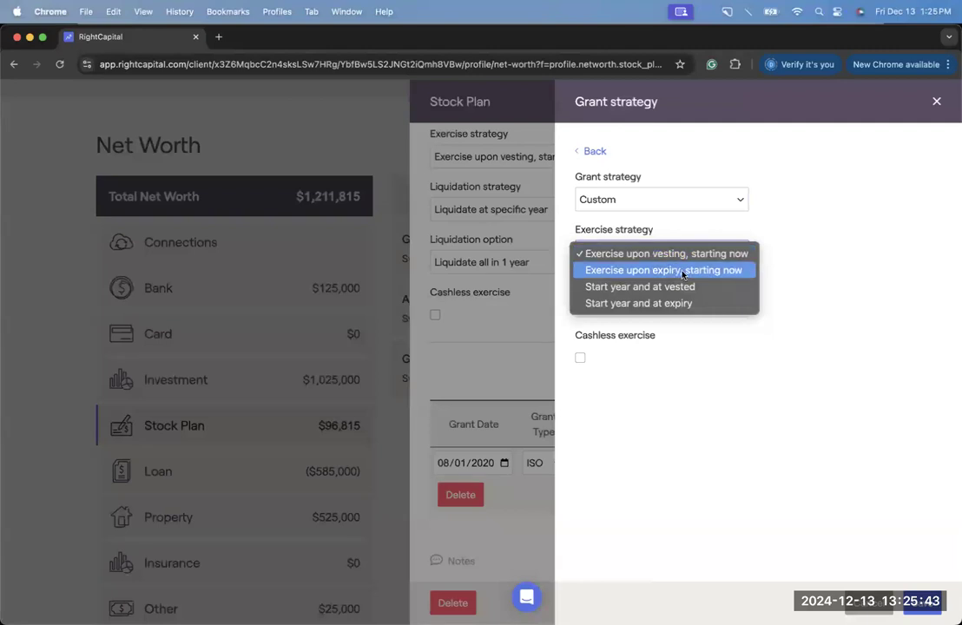
pyautogui.click(769, 277)
pyautogui.click(701, 304)
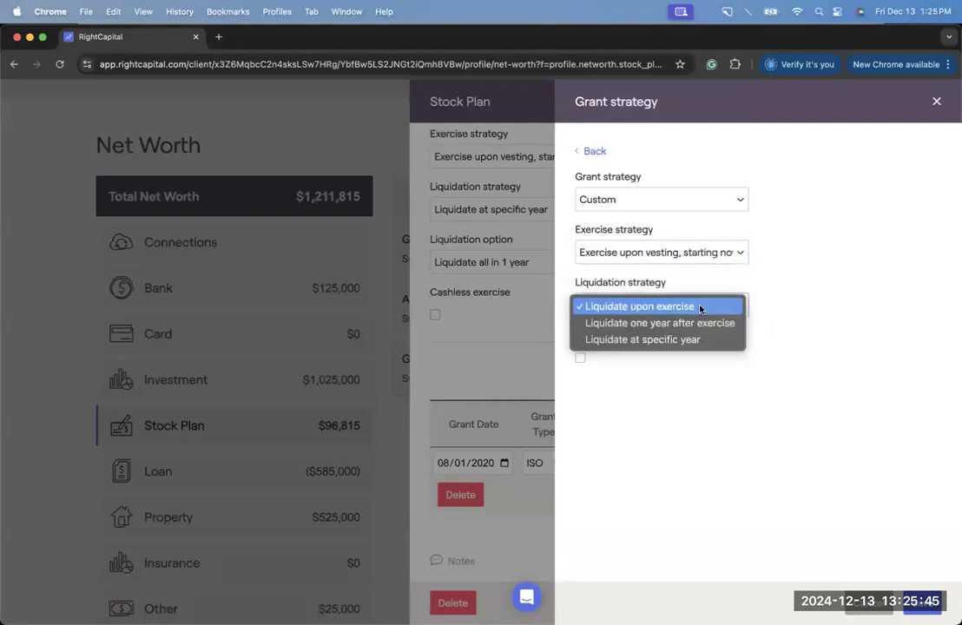
pyautogui.click(695, 468)
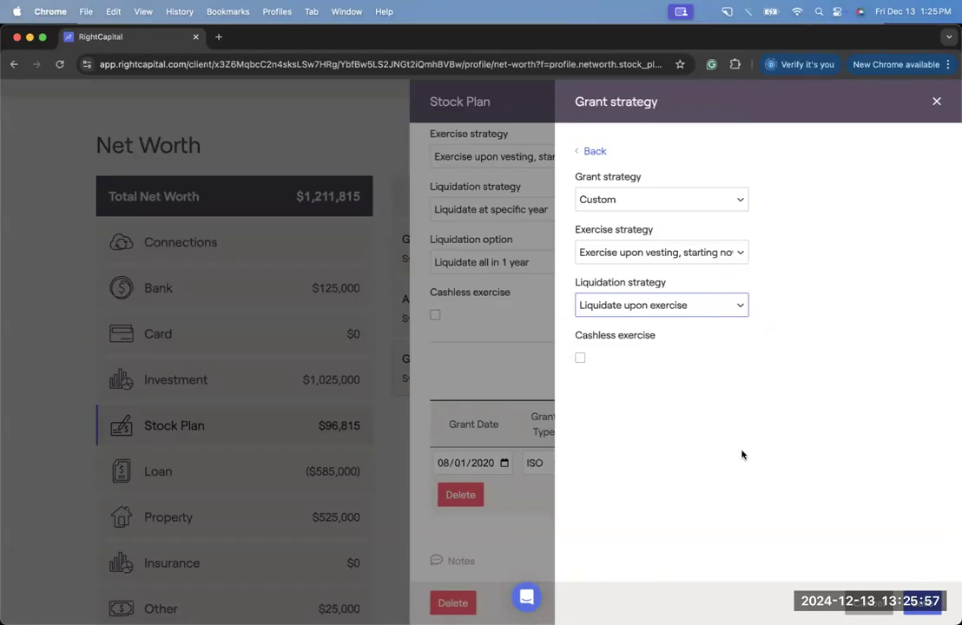
pyautogui.click(870, 605)
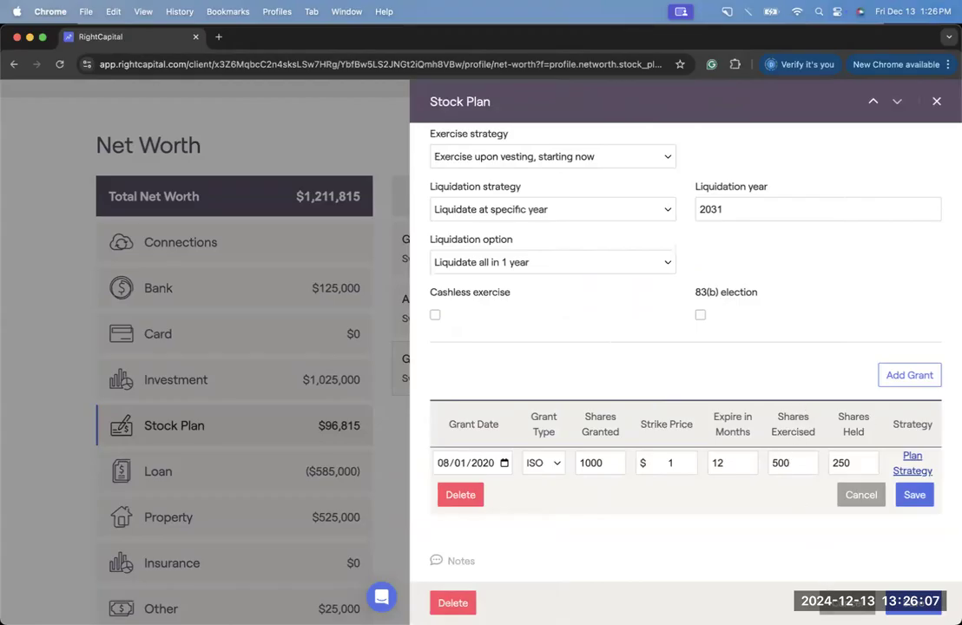
pyautogui.click(848, 602)
pyautogui.moveTo(669, 270)
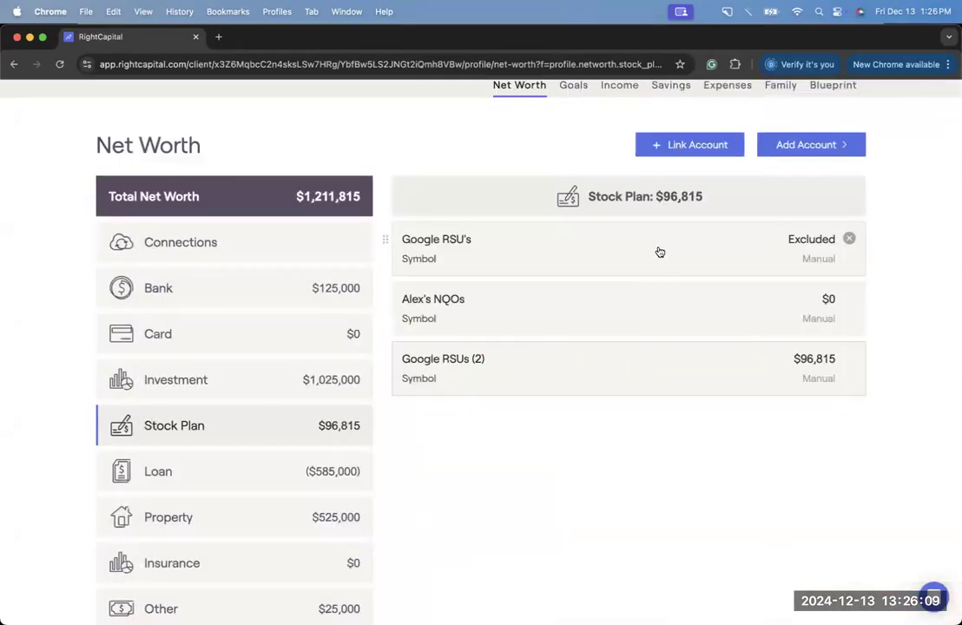
# Step: Exclude the Google RSUs (2) stock plan from the financial plan and save it
pyautogui.click(696, 363)
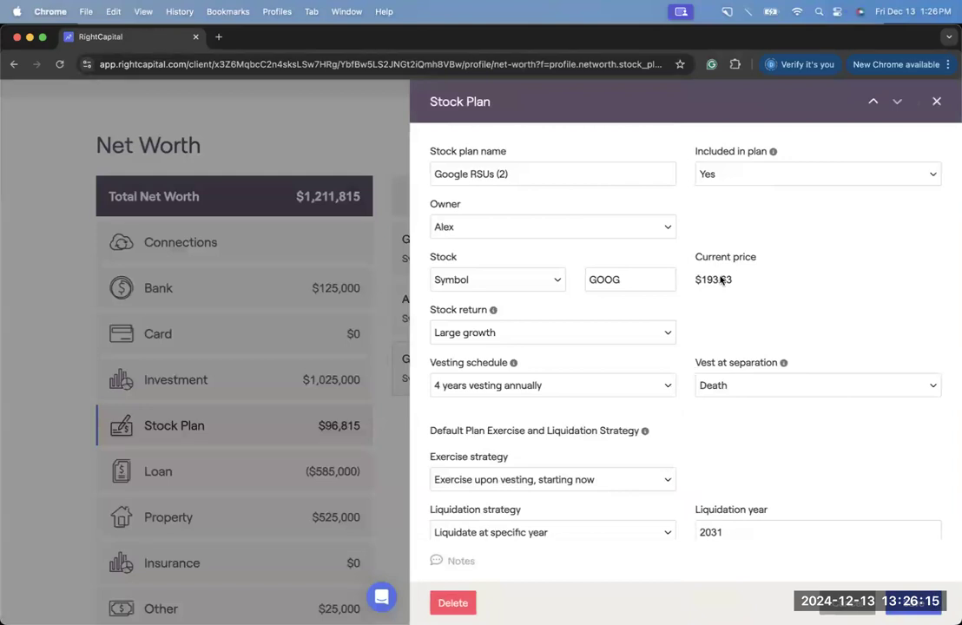
pyautogui.click(777, 177)
pyautogui.click(777, 191)
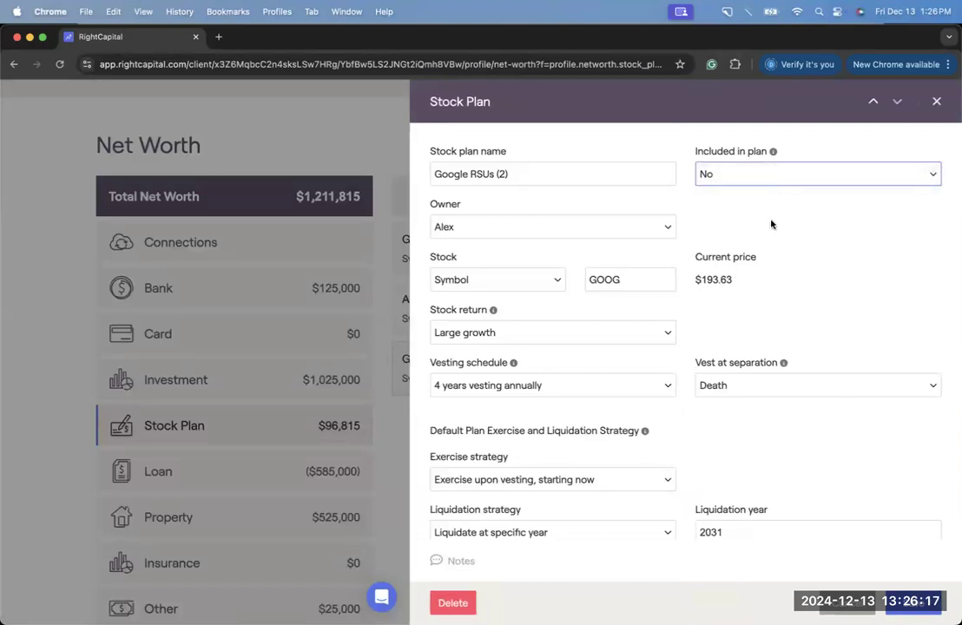
pyautogui.scroll(-3, 771, 224)
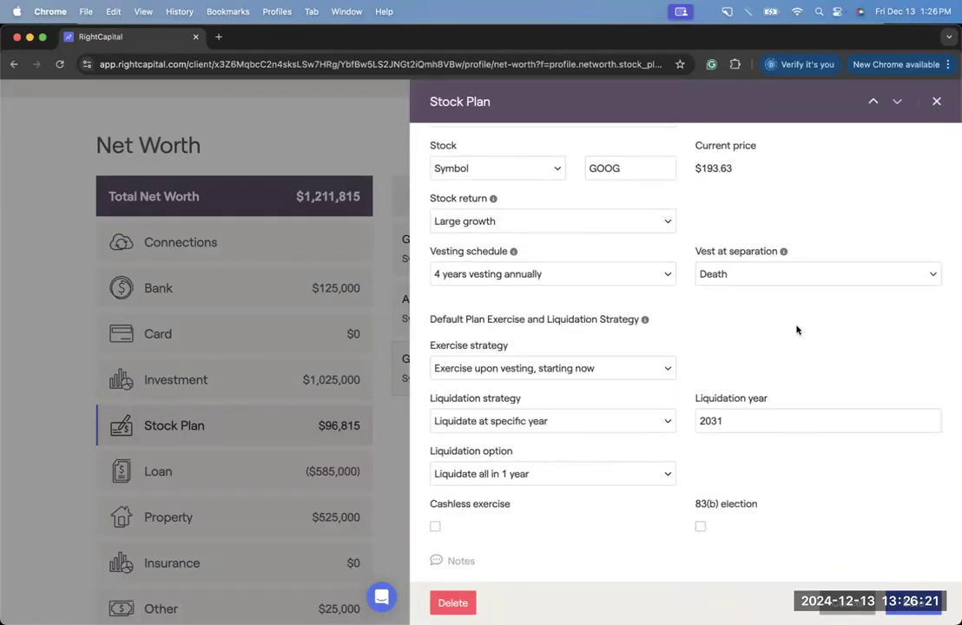
pyautogui.scroll(-5, 797, 331)
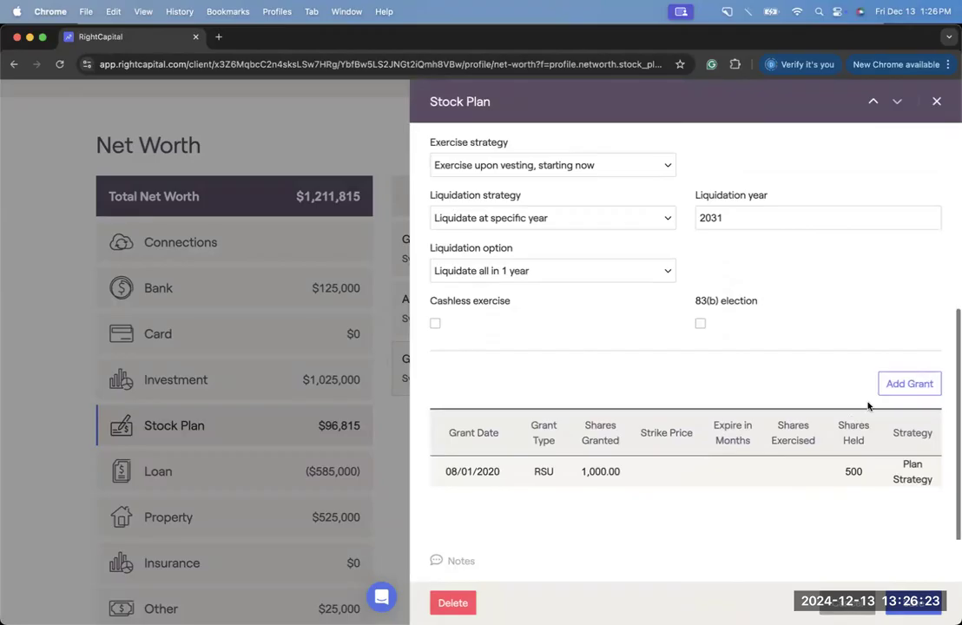
pyautogui.click(913, 603)
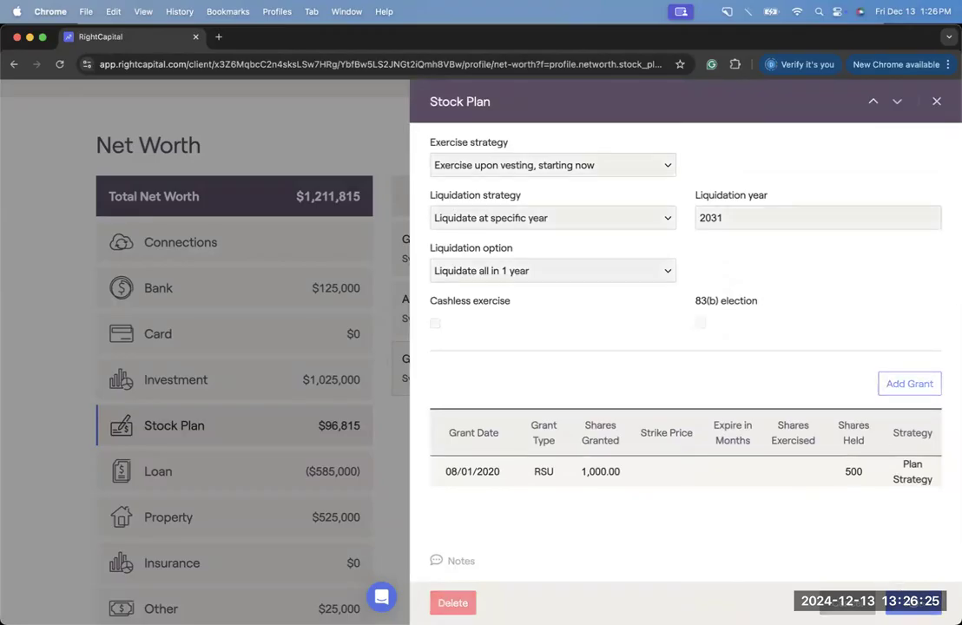
# Step: Set the Google RSU's stock plan to be included in the plan and save it
pyautogui.click(646, 251)
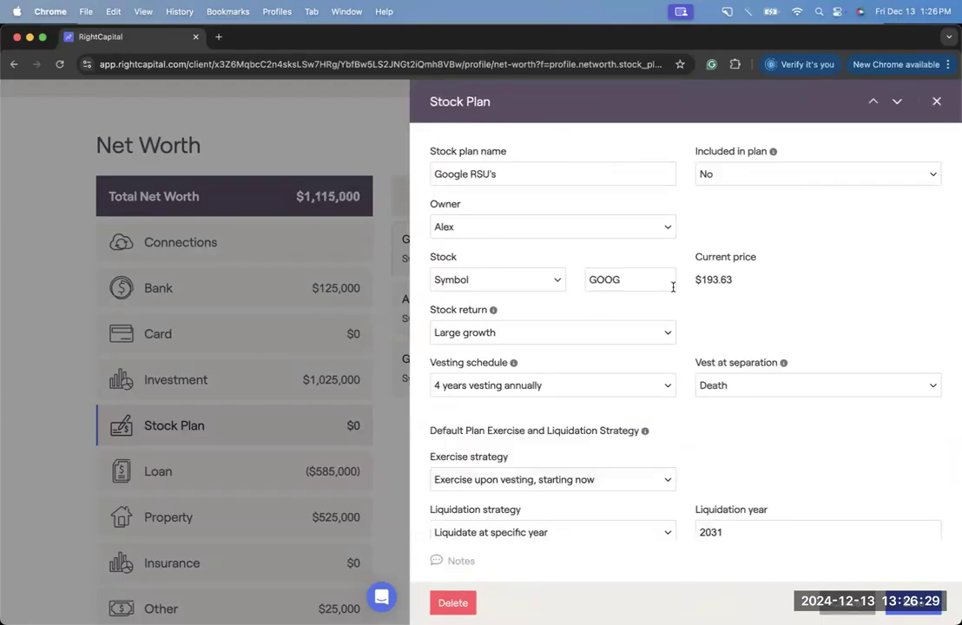
pyautogui.click(725, 176)
pyautogui.click(734, 160)
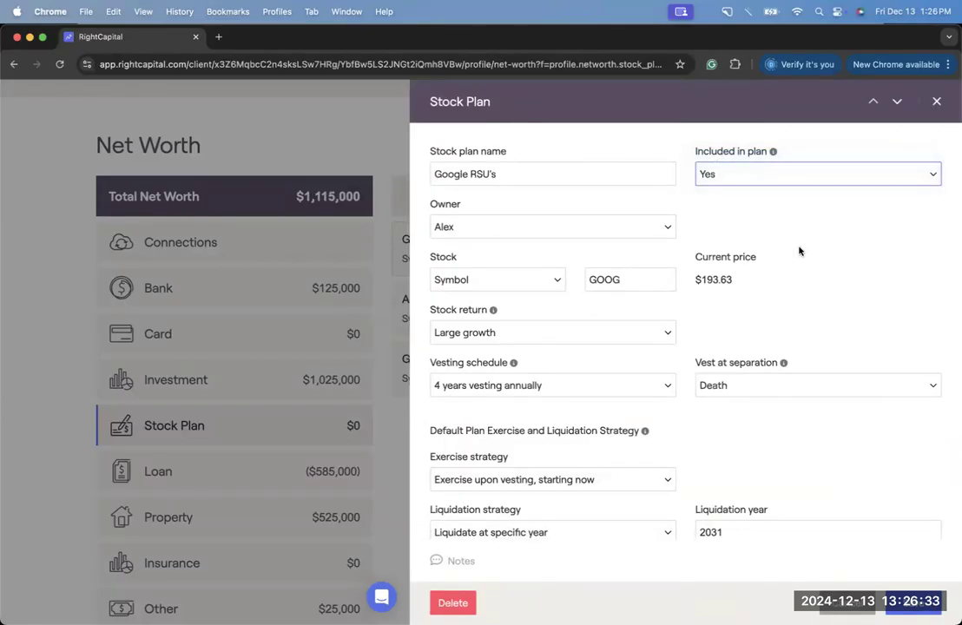
pyautogui.click(914, 603)
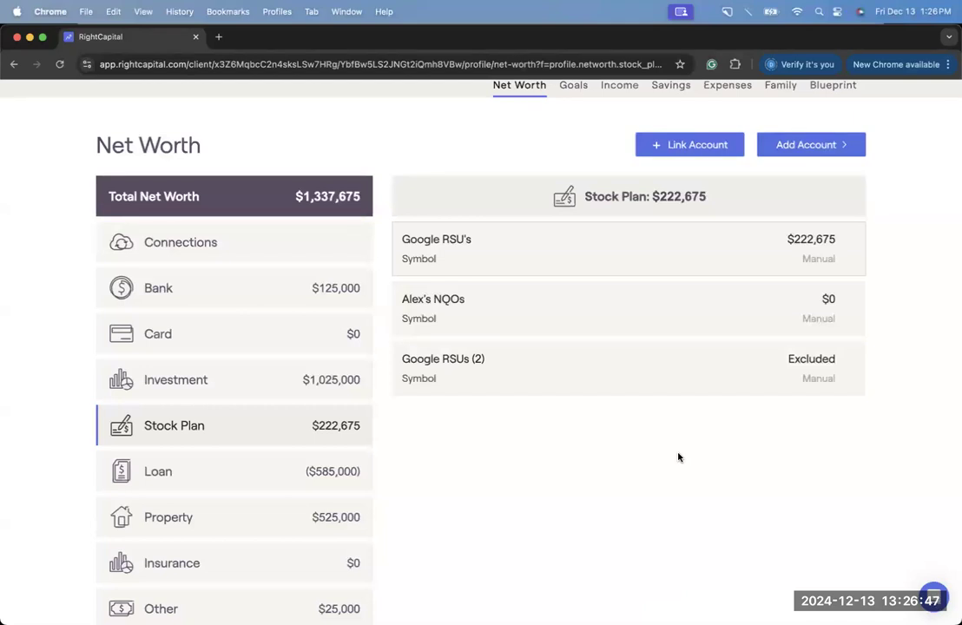
# Step: Open the client's Stock Plans module from the additional planning modules
pyautogui.scroll(1, 678, 457)
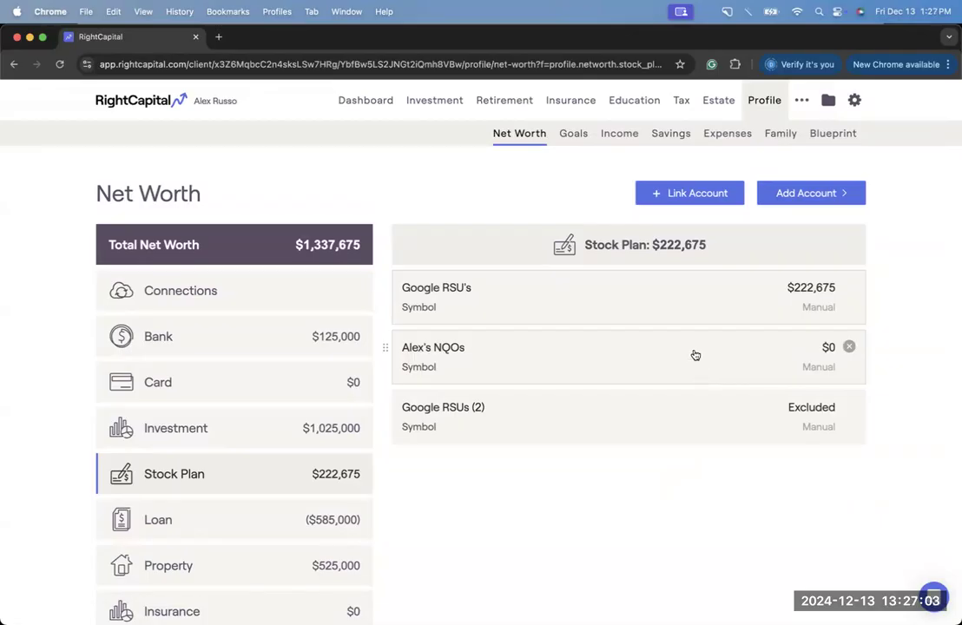
pyautogui.click(800, 105)
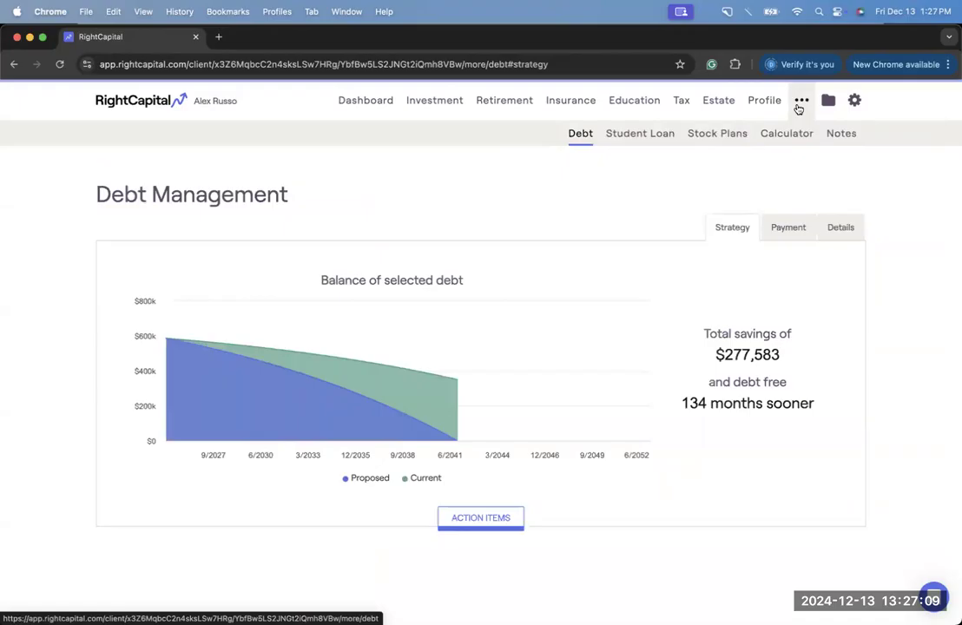
pyautogui.click(725, 142)
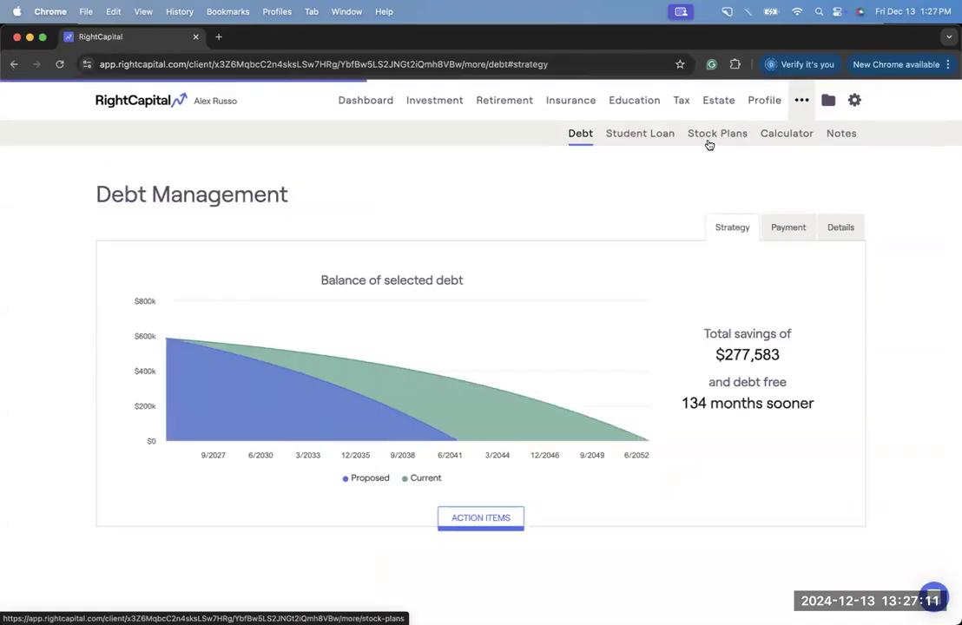
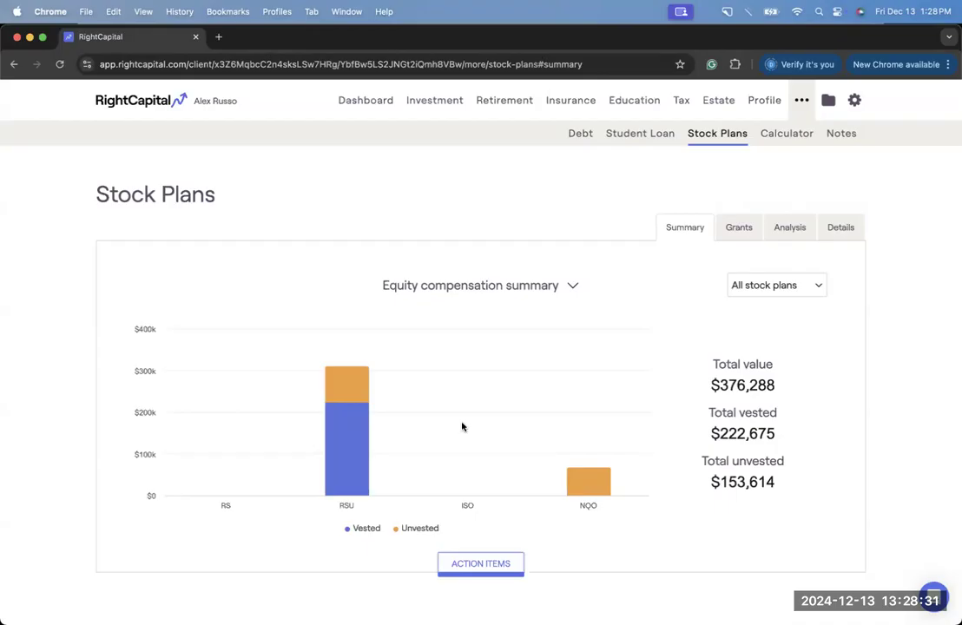
# Step: Examine the total, vested and unvested values and the RSU and NQO bars in the equity compensation summary
pyautogui.tripleClick(743, 380)
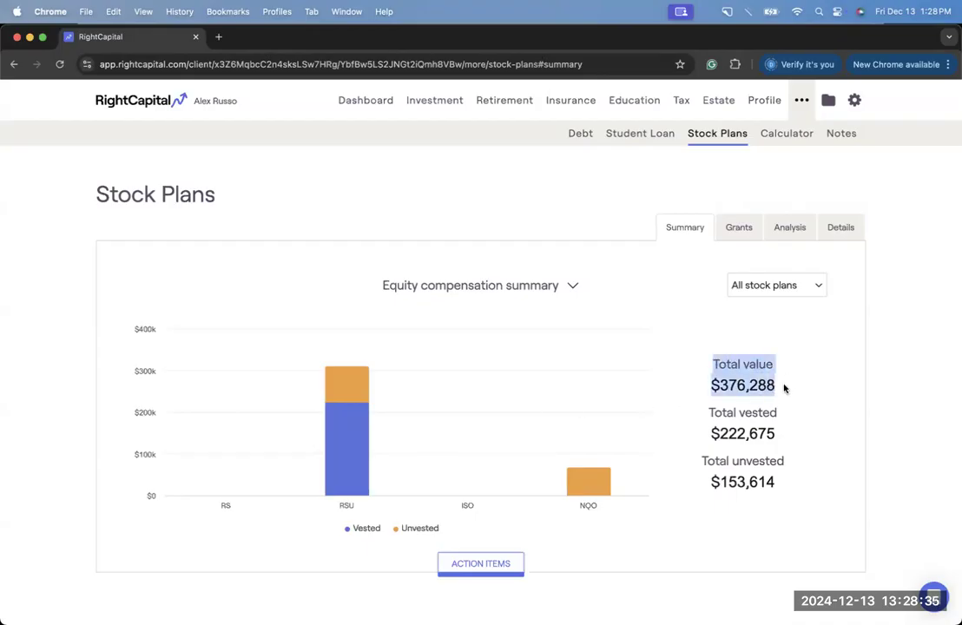
pyautogui.click(786, 388)
pyautogui.moveTo(710, 411); pyautogui.dragTo(735, 452)
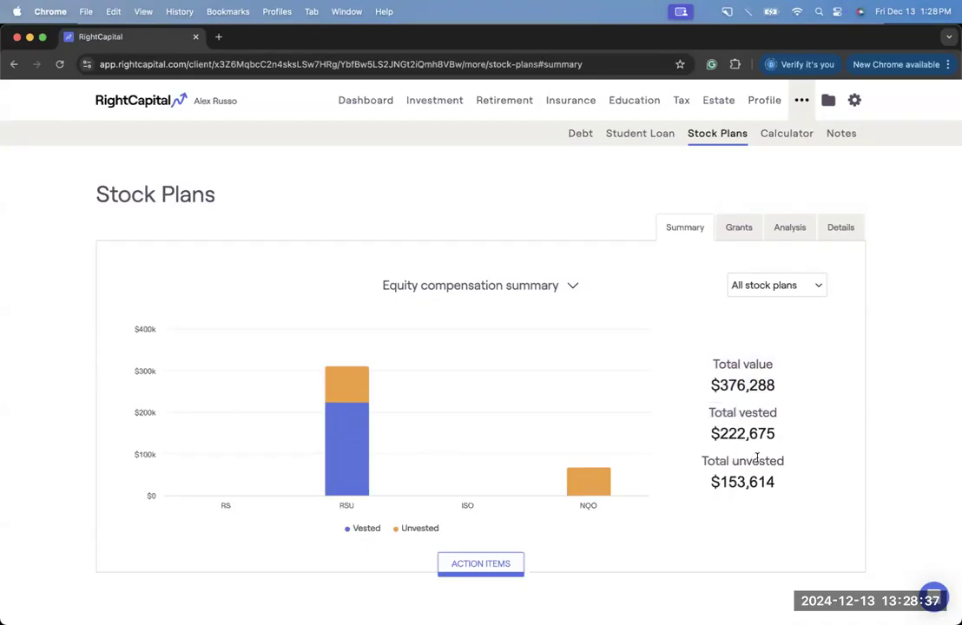
pyautogui.doubleClick(758, 460)
pyautogui.click(781, 452)
pyautogui.moveTo(355, 449)
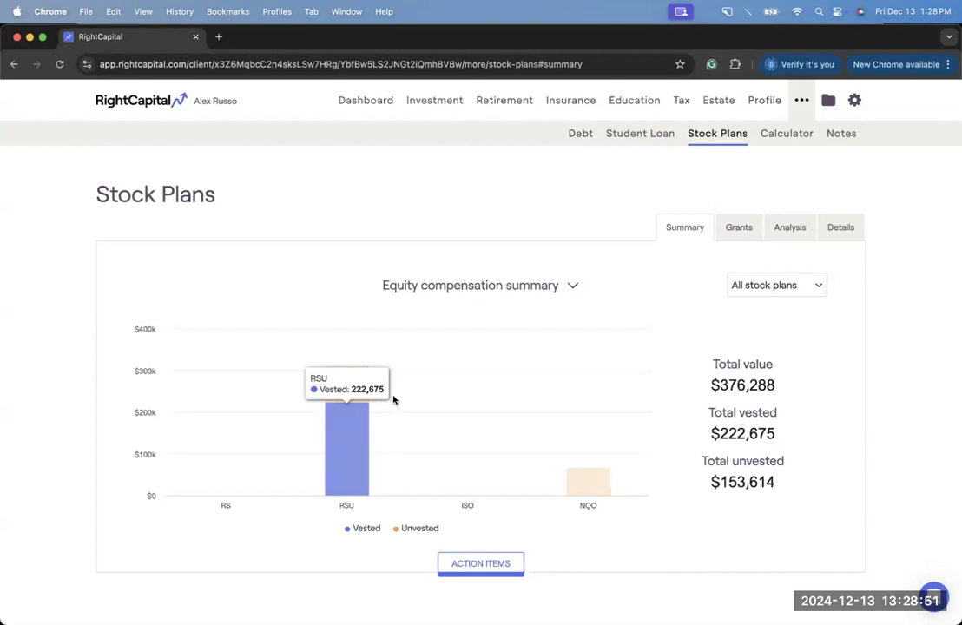
pyautogui.moveTo(352, 380)
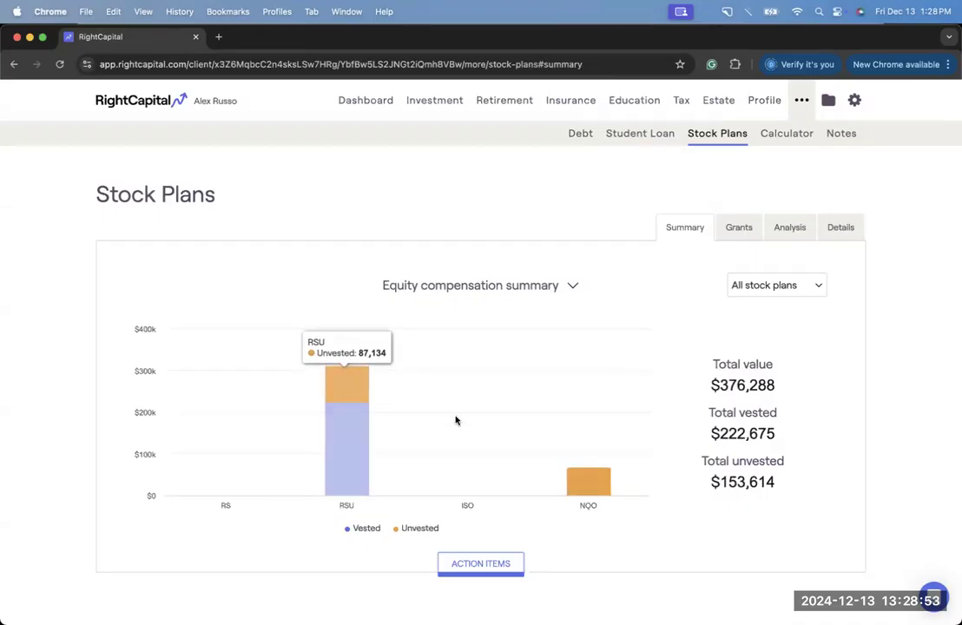
pyautogui.moveTo(588, 485)
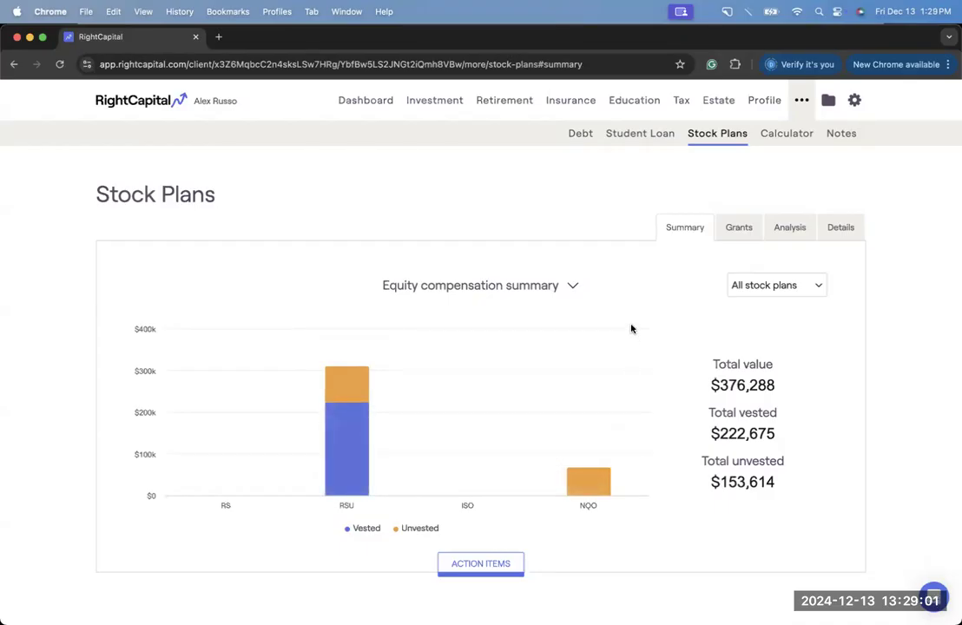
# Step: Switch the chart to Equity compensation share vesting and examine the vesting progress and full-vesting year
pyautogui.click(571, 287)
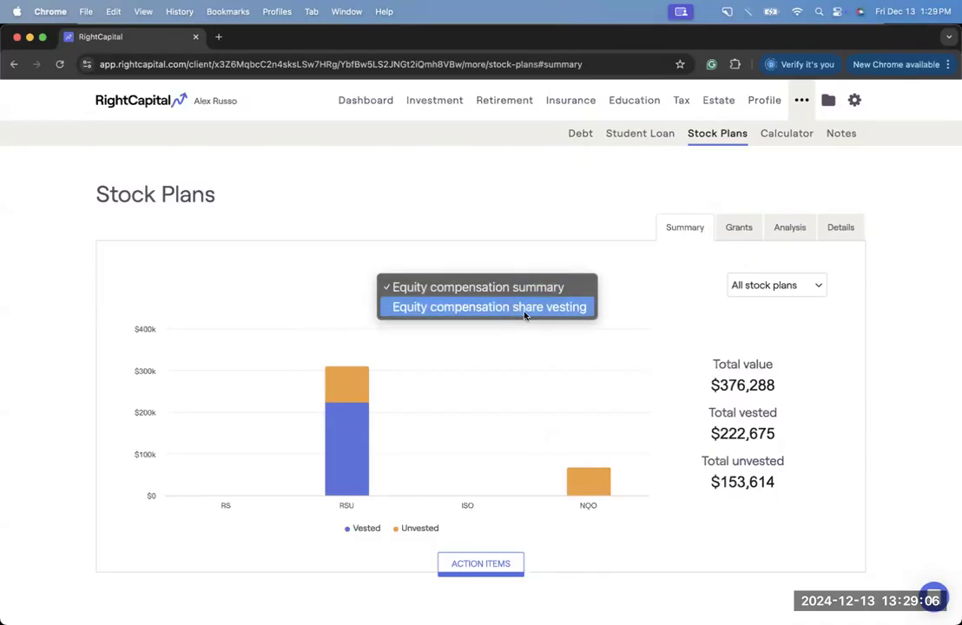
pyautogui.click(573, 307)
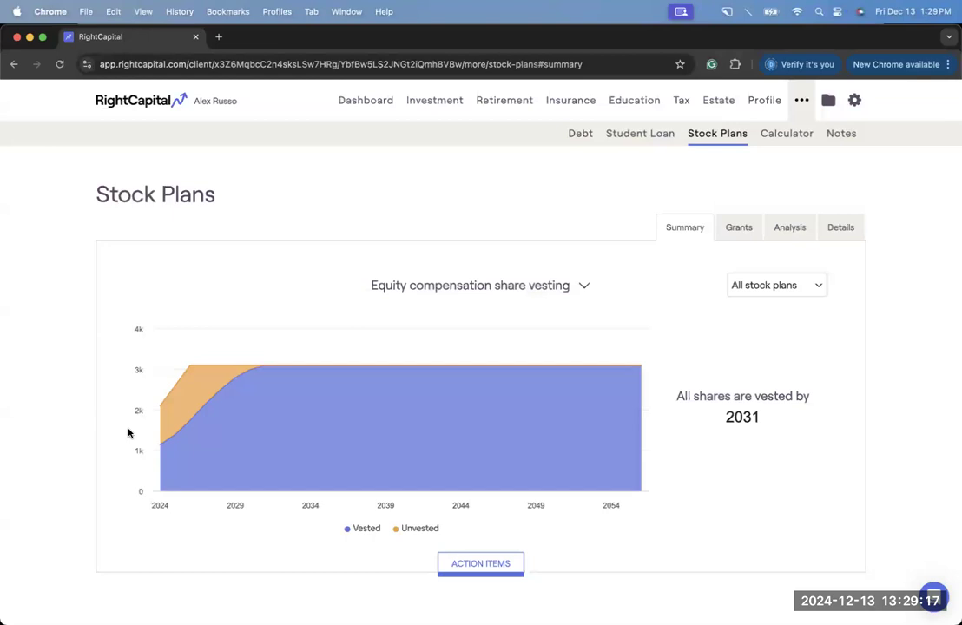
pyautogui.moveTo(158, 424)
pyautogui.moveTo(677, 397); pyautogui.dragTo(777, 419)
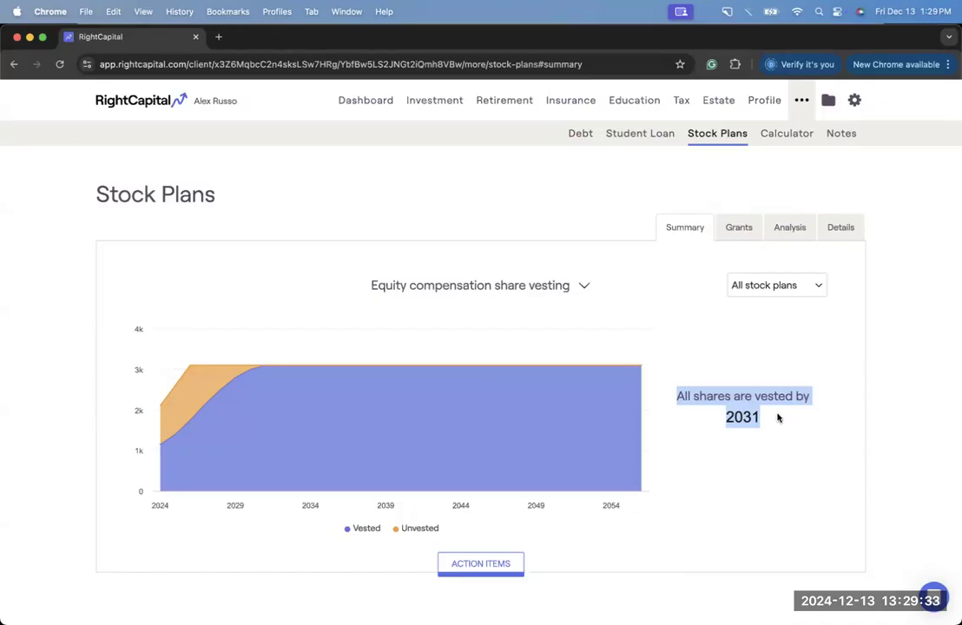
pyautogui.click(778, 418)
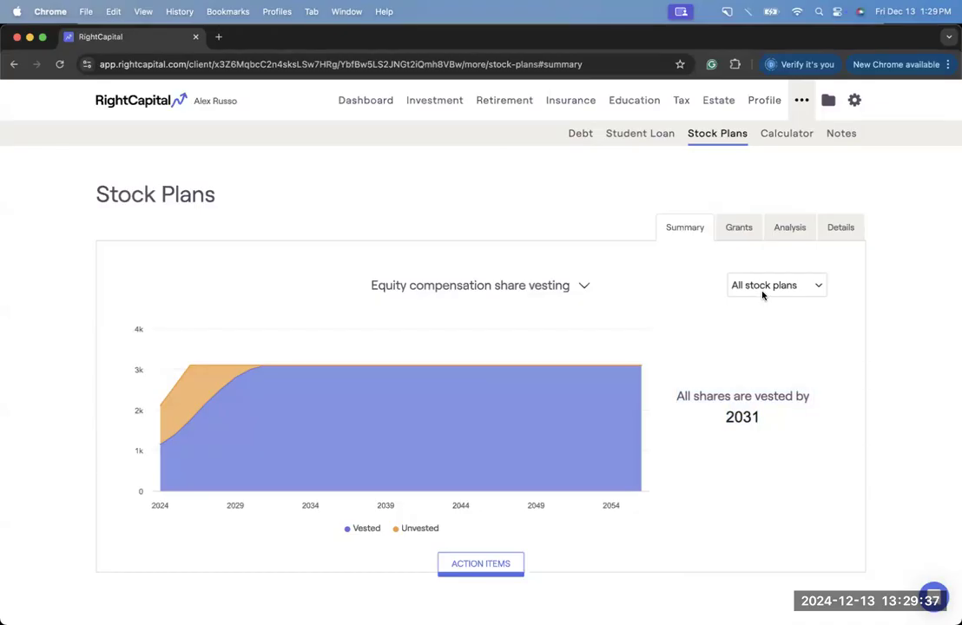
# Step: View share vesting for only Google RSU's, and return to the Equity compensation summary for all stock plans
pyautogui.click(763, 294)
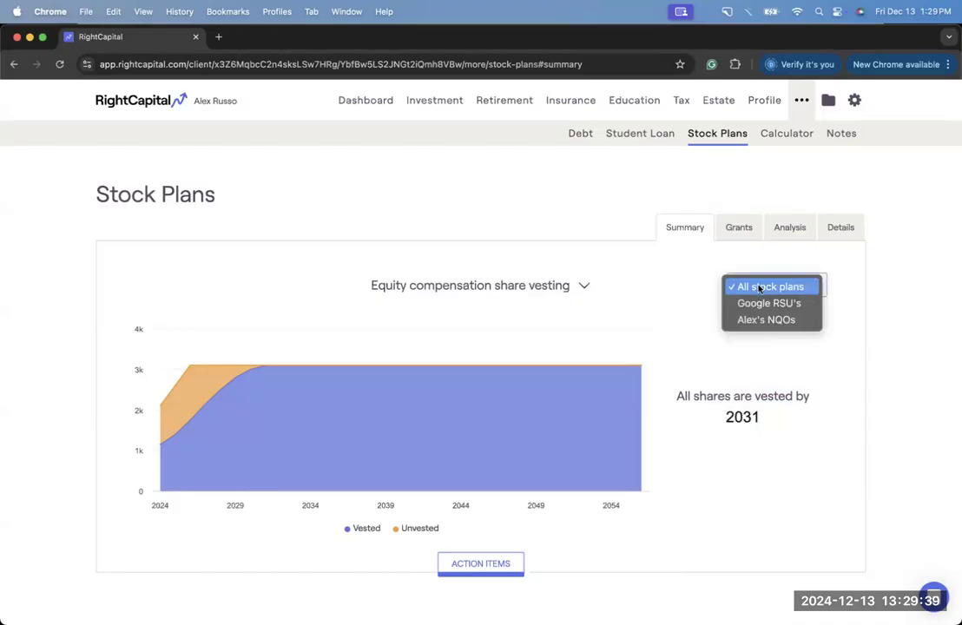
pyautogui.click(730, 305)
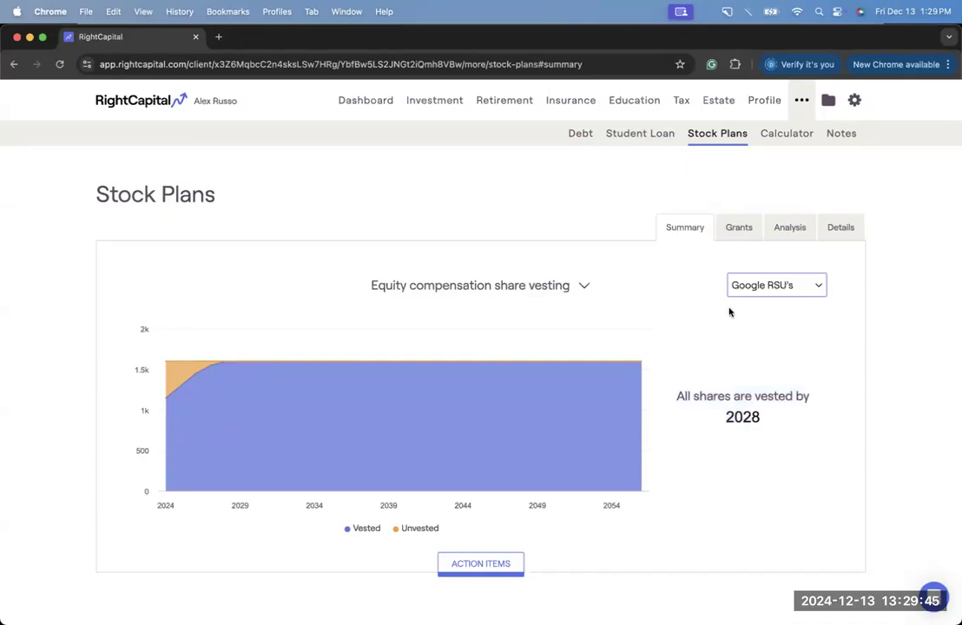
pyautogui.click(741, 288)
pyautogui.click(771, 270)
pyautogui.click(571, 286)
pyautogui.click(474, 267)
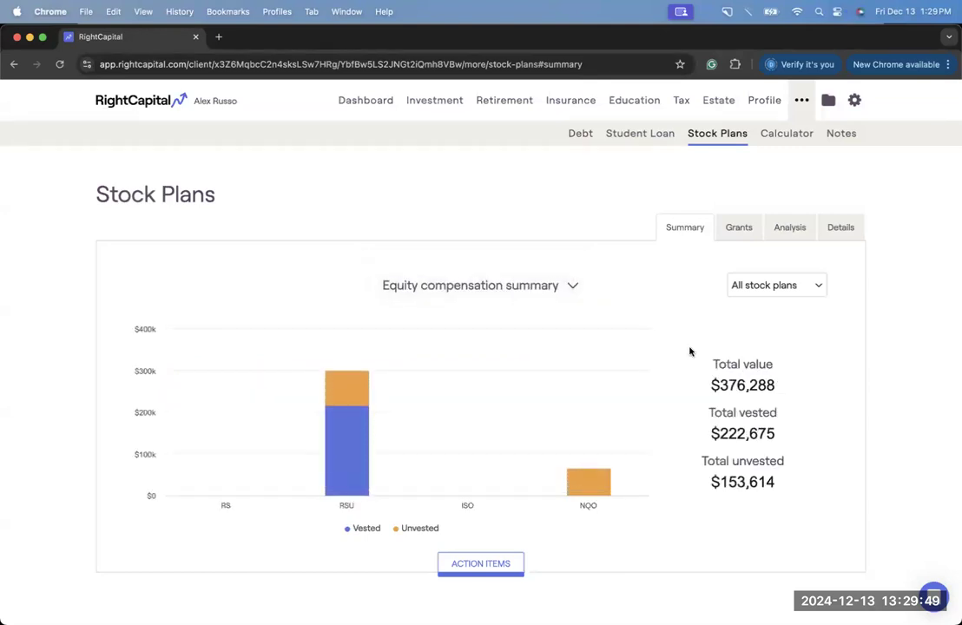
# Step: Open the grants details, review the table for all stock plans, and check the available plan filters
pyautogui.click(732, 236)
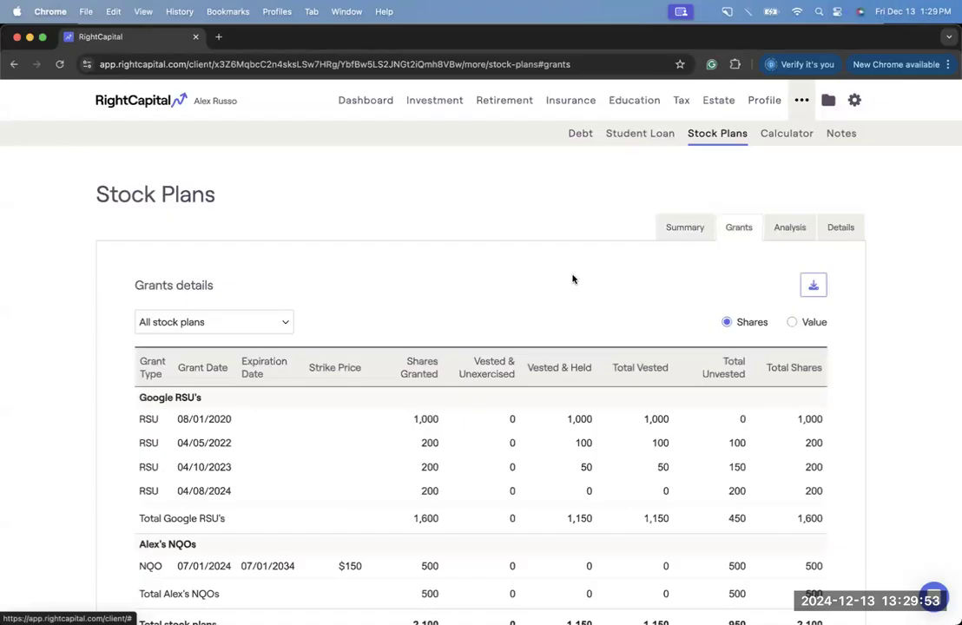
pyautogui.scroll(-3, 571, 280)
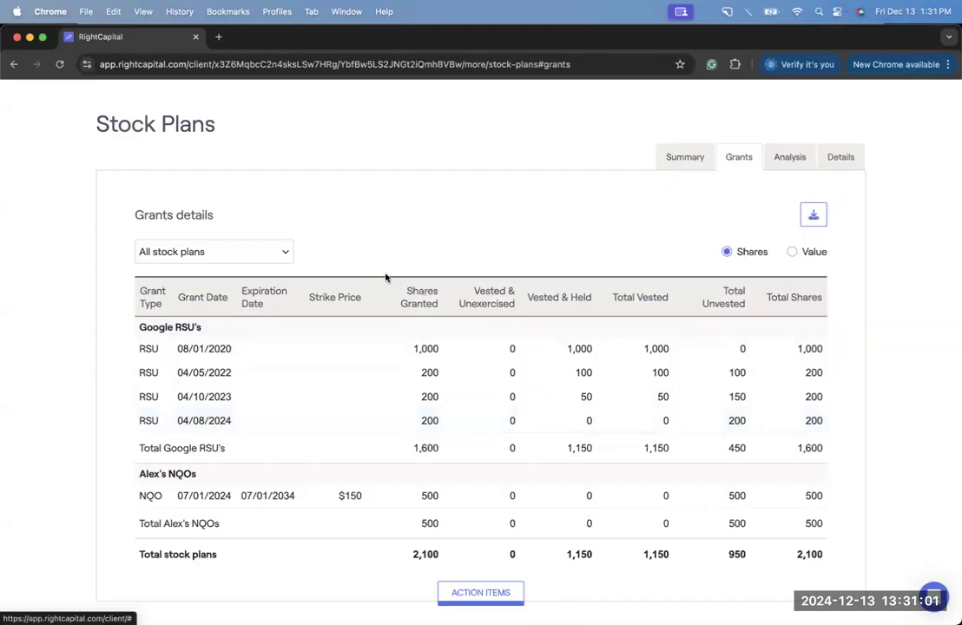
pyautogui.click(279, 251)
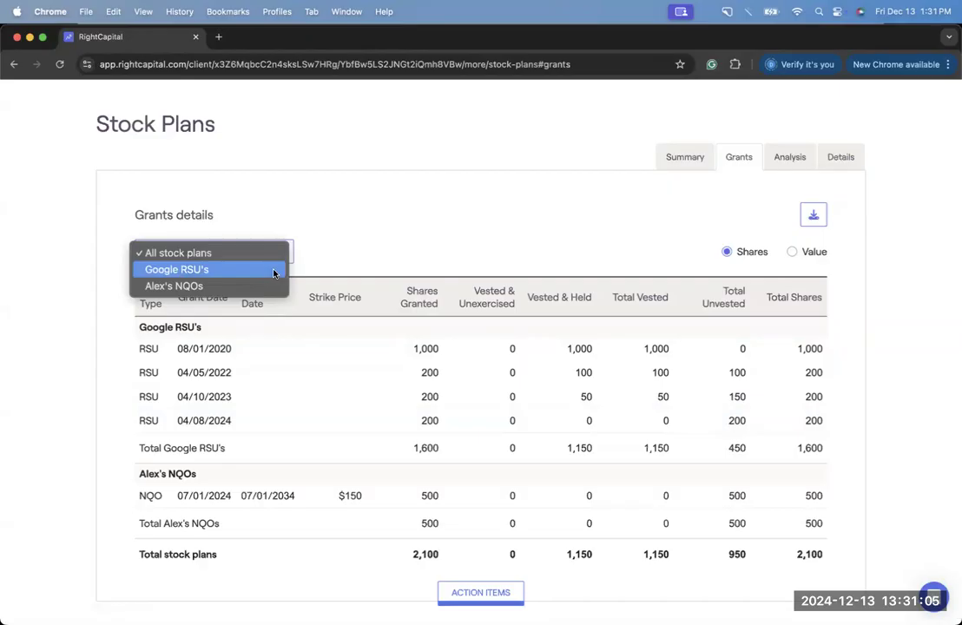
pyautogui.click(399, 253)
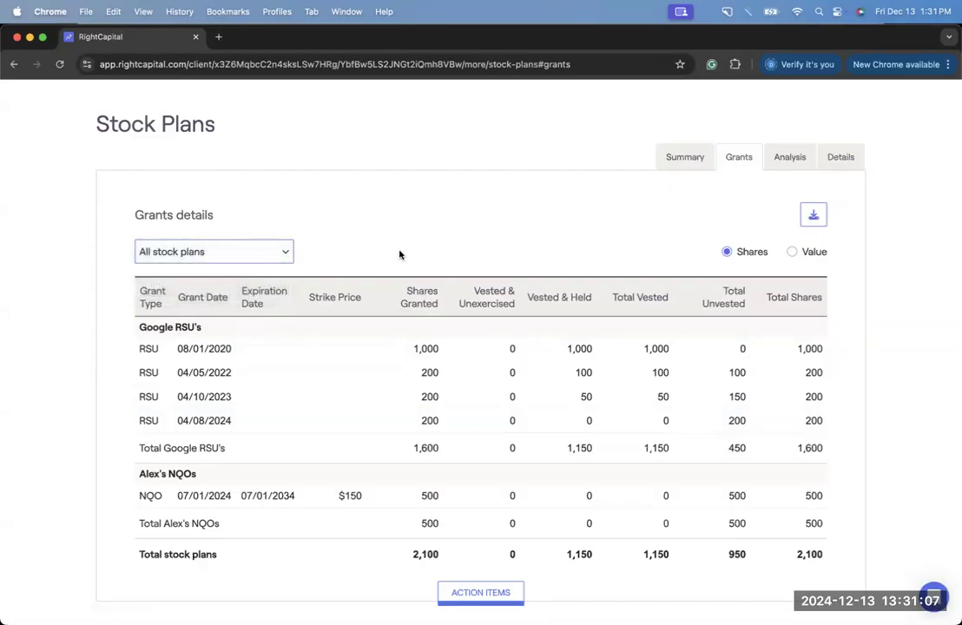
pyautogui.click(600, 243)
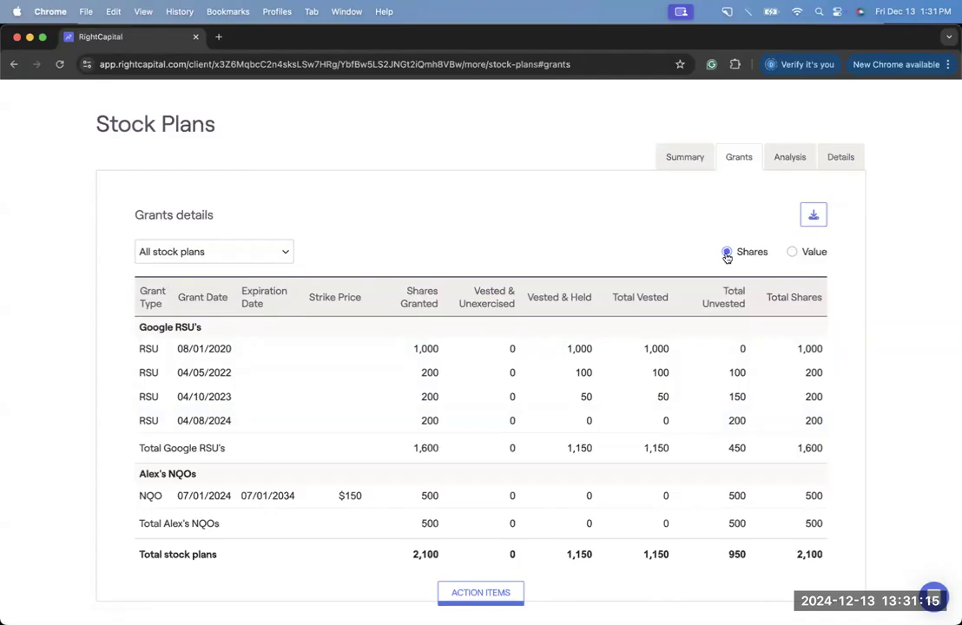
# Step: Compare the grants details in shares and in value, leaving the table on Value
pyautogui.click(797, 253)
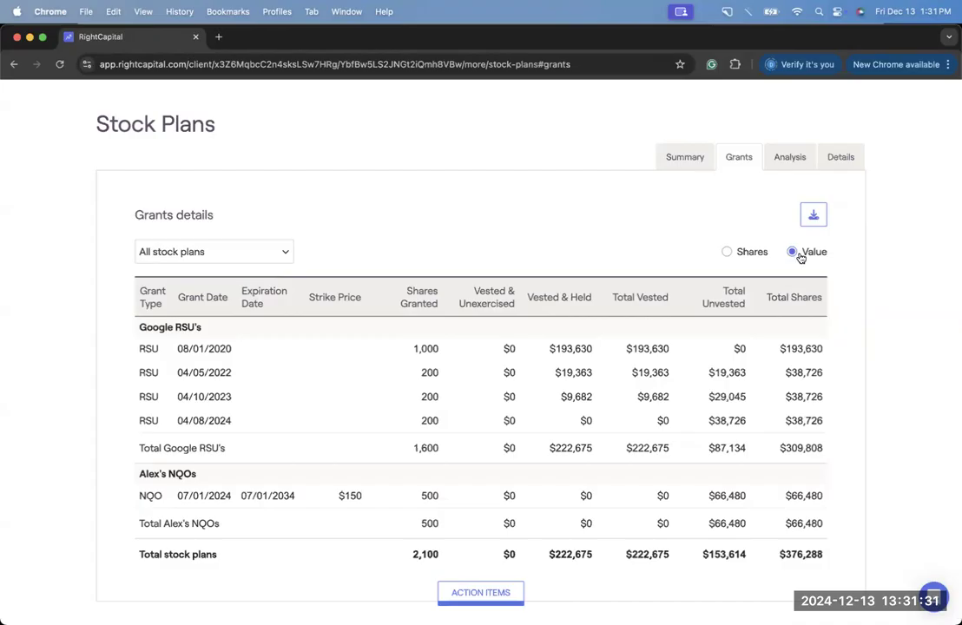
pyautogui.click(745, 252)
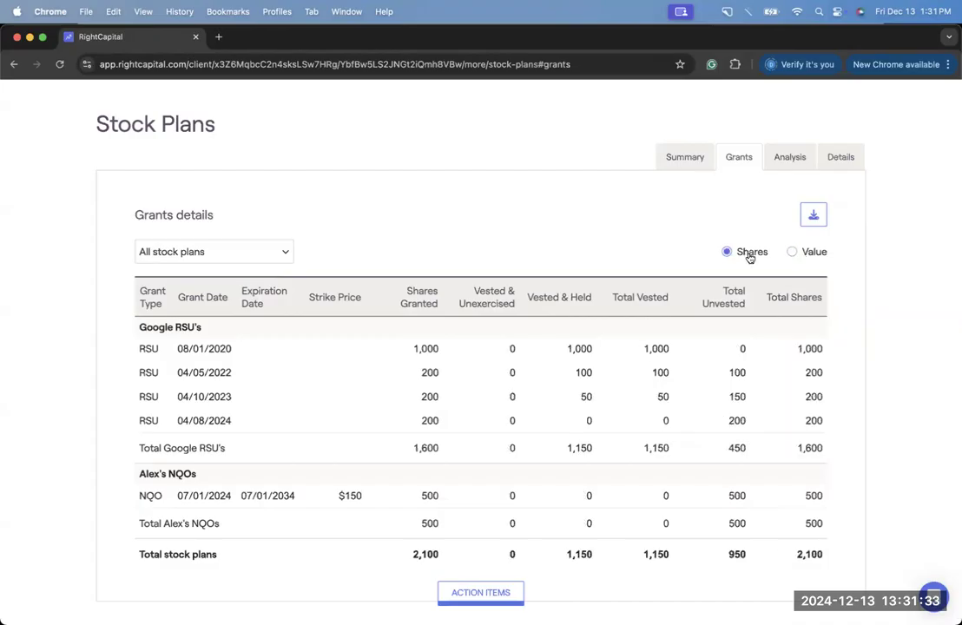
pyautogui.click(793, 254)
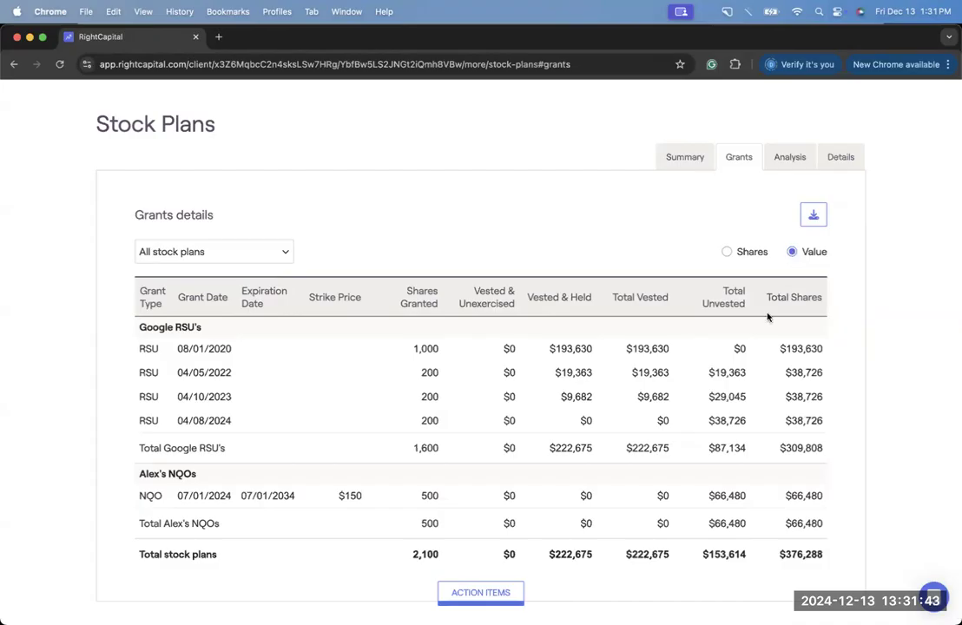
pyautogui.click(752, 252)
pyautogui.click(792, 253)
# Step: Open the stock plan analysis of invested assets and show its action items with the proposed and current strategies
pyautogui.click(778, 165)
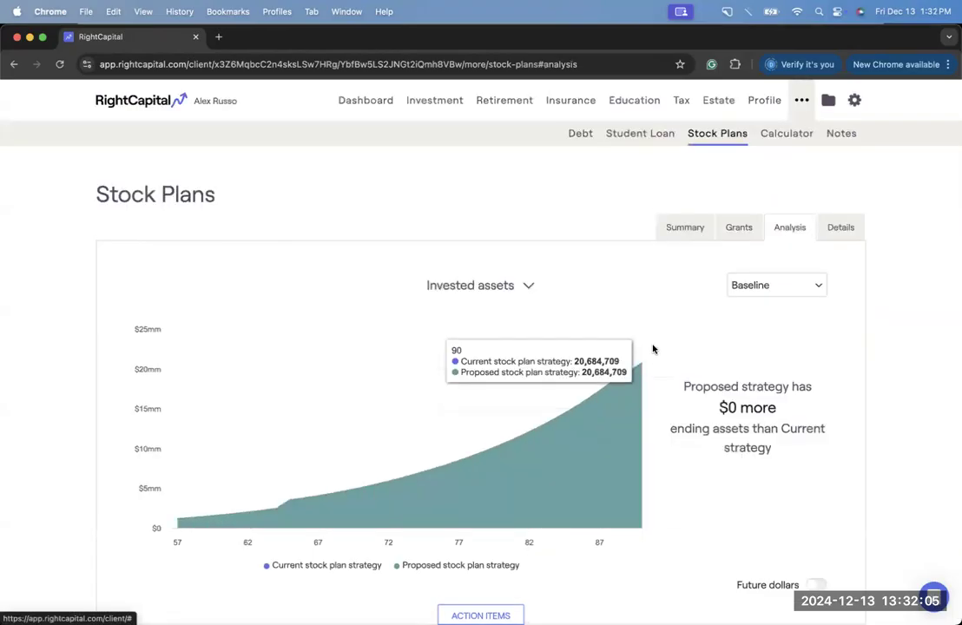
pyautogui.scroll(-1, 653, 349)
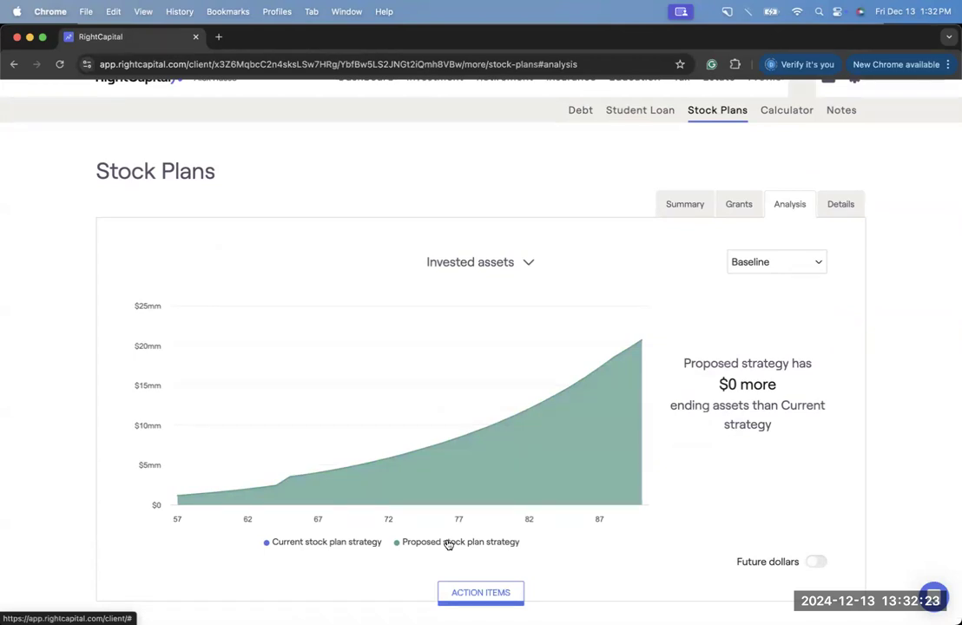
pyautogui.click(465, 591)
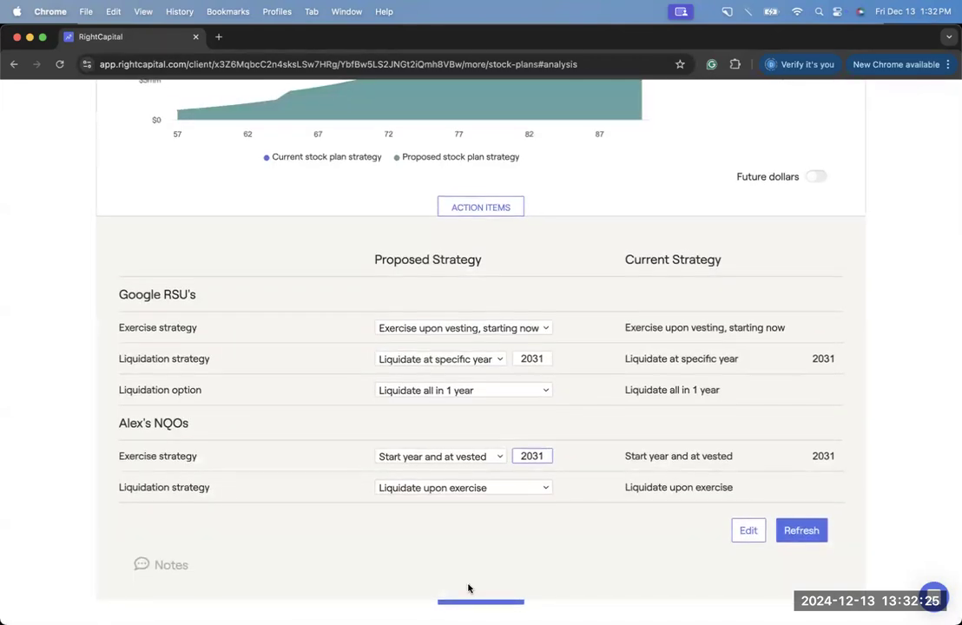
# Step: Switch the stock plan analysis from Invested assets to Taxes to compare the current and proposed strategies
pyautogui.scroll(1, 468, 589)
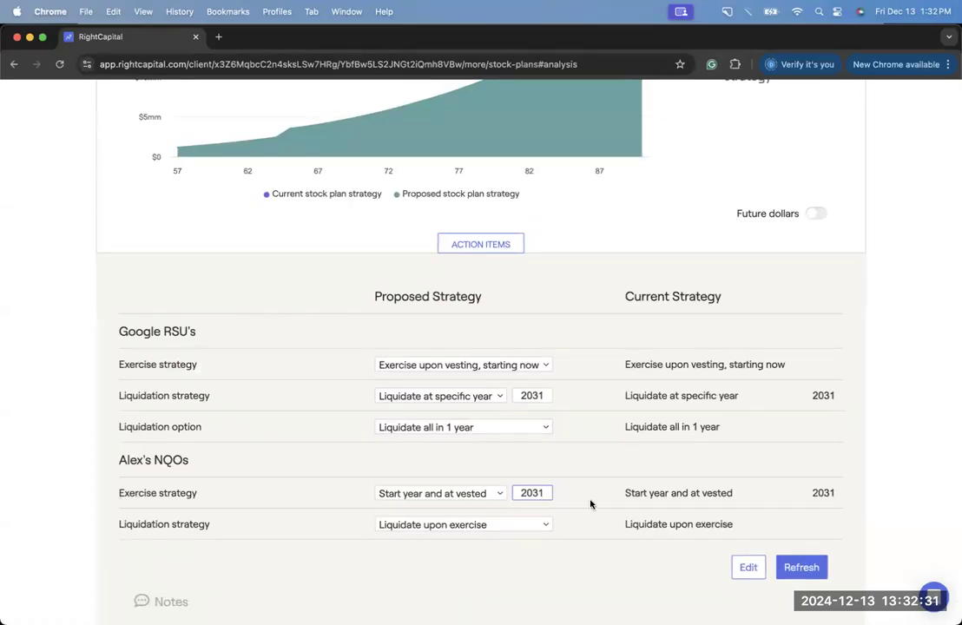
pyautogui.scroll(4, 590, 504)
pyautogui.scroll(7, 591, 503)
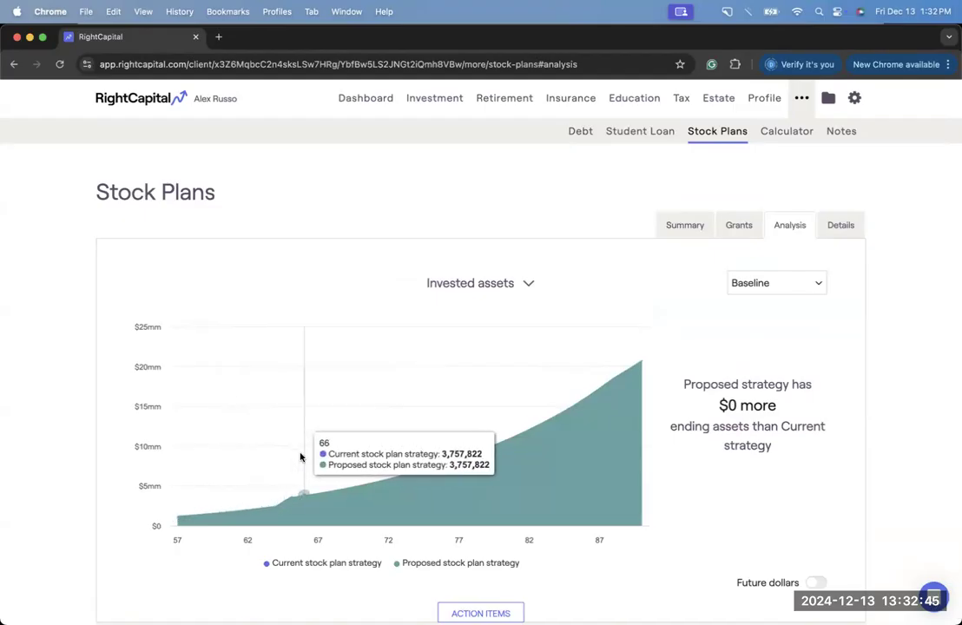
pyautogui.click(459, 284)
pyautogui.click(473, 305)
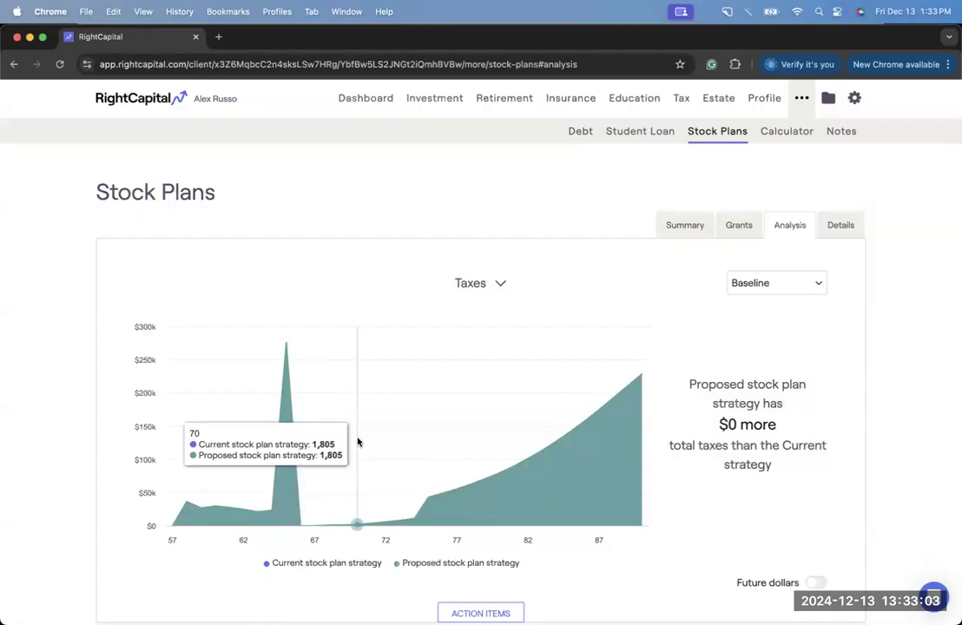
# Step: Show the Stock plan percentage of portfolio analysis and inspect the chart values for the years before retirement
pyautogui.click(500, 284)
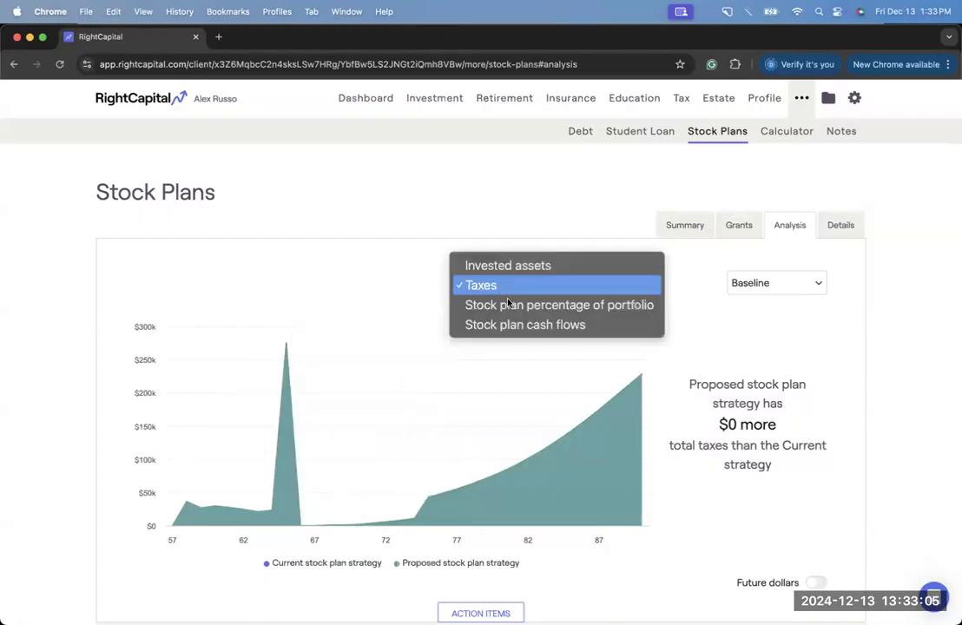
pyautogui.click(513, 306)
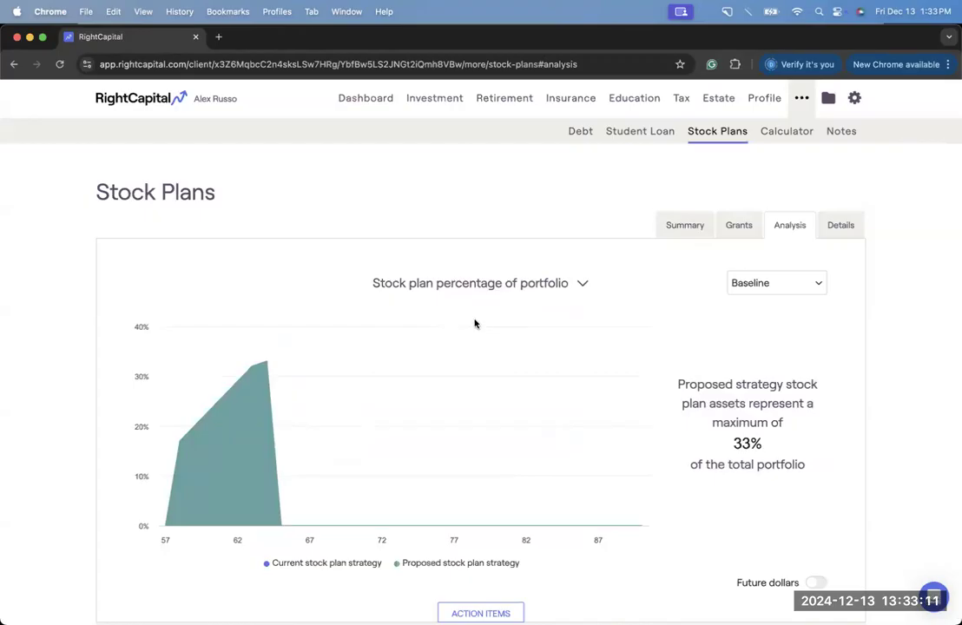
pyautogui.moveTo(157, 412)
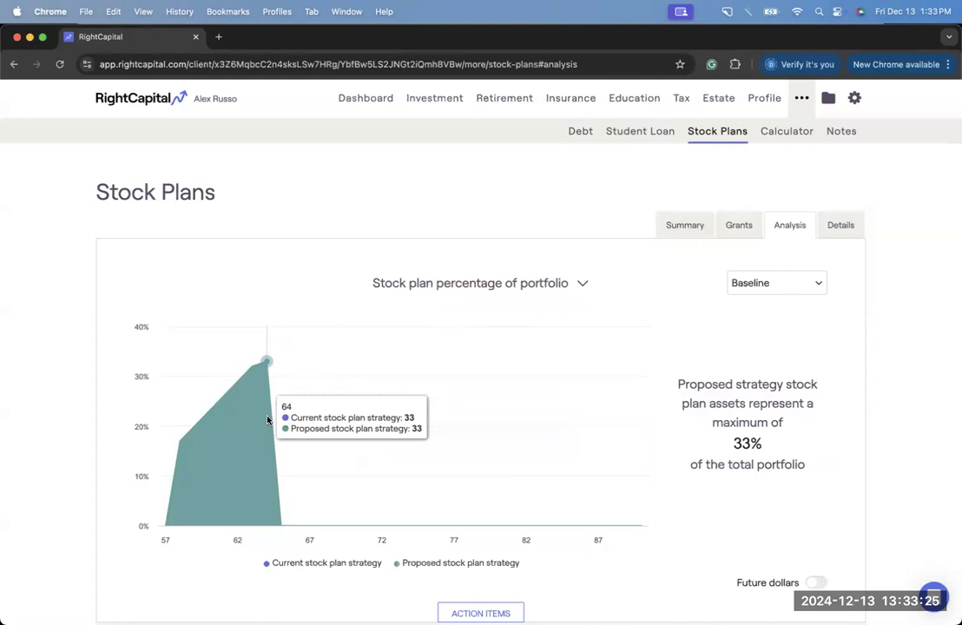
pyautogui.scroll(-1, 267, 421)
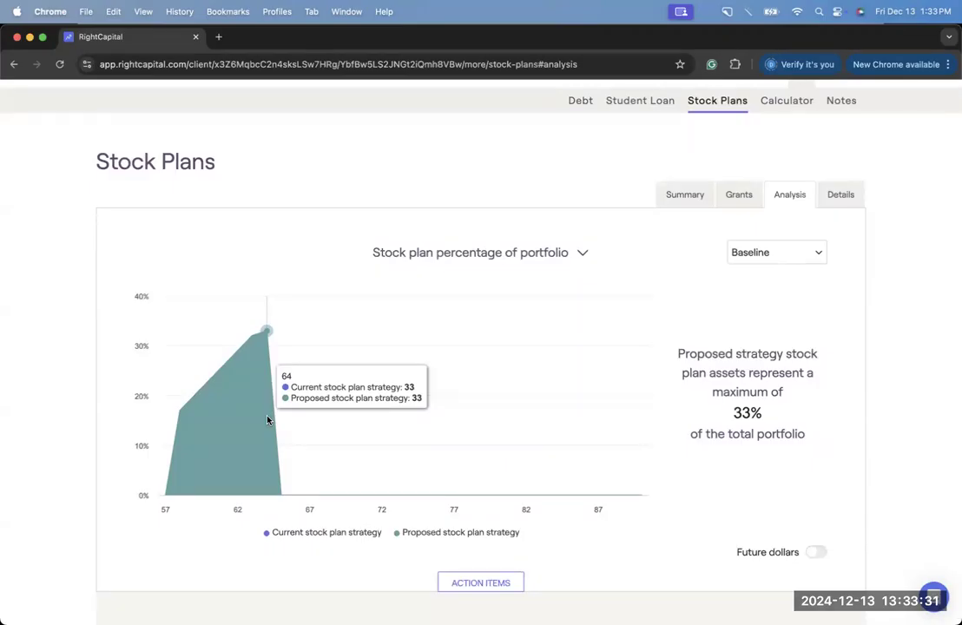
# Step: View the Stock plan cash flows analysis, and return the chart to Invested assets
pyautogui.click(544, 253)
pyautogui.click(544, 273)
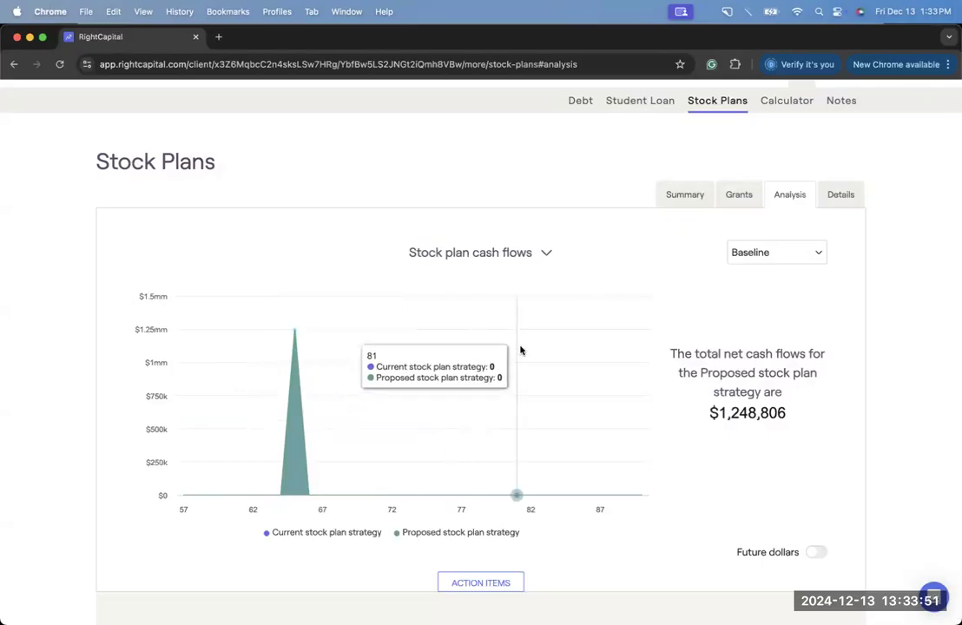
pyautogui.click(528, 253)
pyautogui.click(745, 353)
# Step: Add Cashless exercise and 83(b) election to the action items of the NQO plan
pyautogui.scroll(-5, 767, 485)
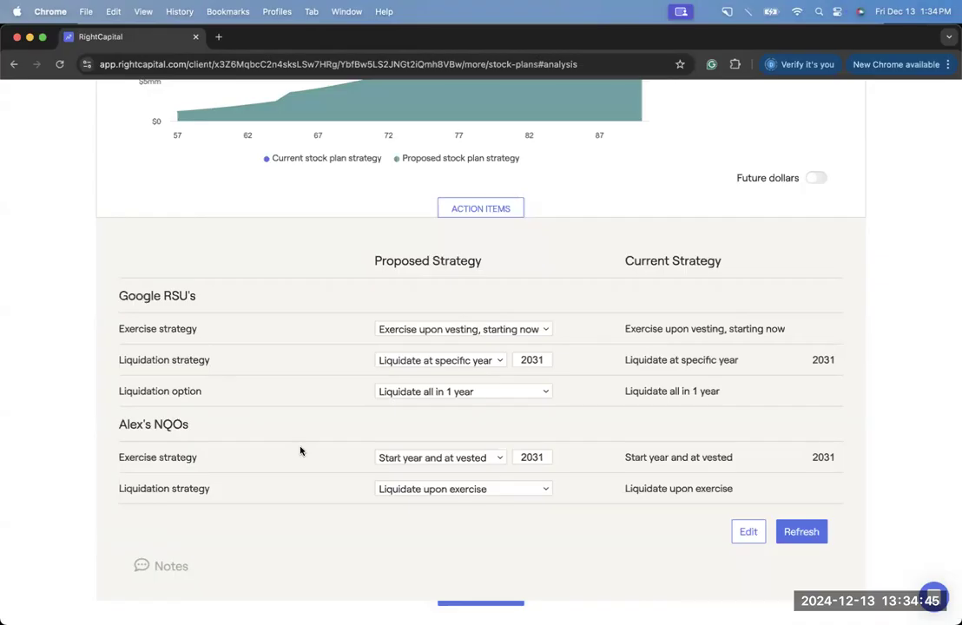
pyautogui.click(736, 532)
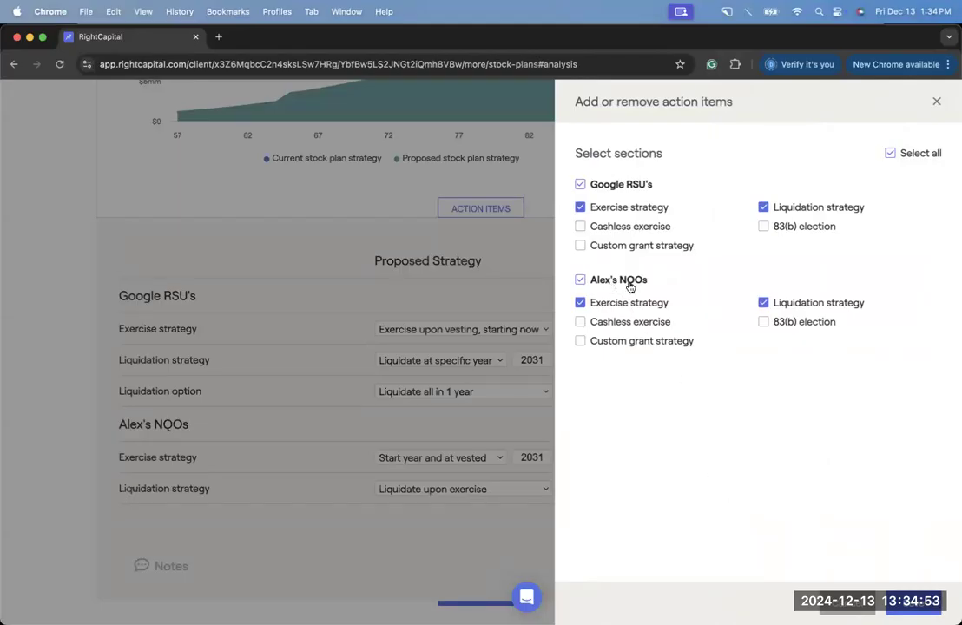
pyautogui.click(635, 324)
pyautogui.click(766, 325)
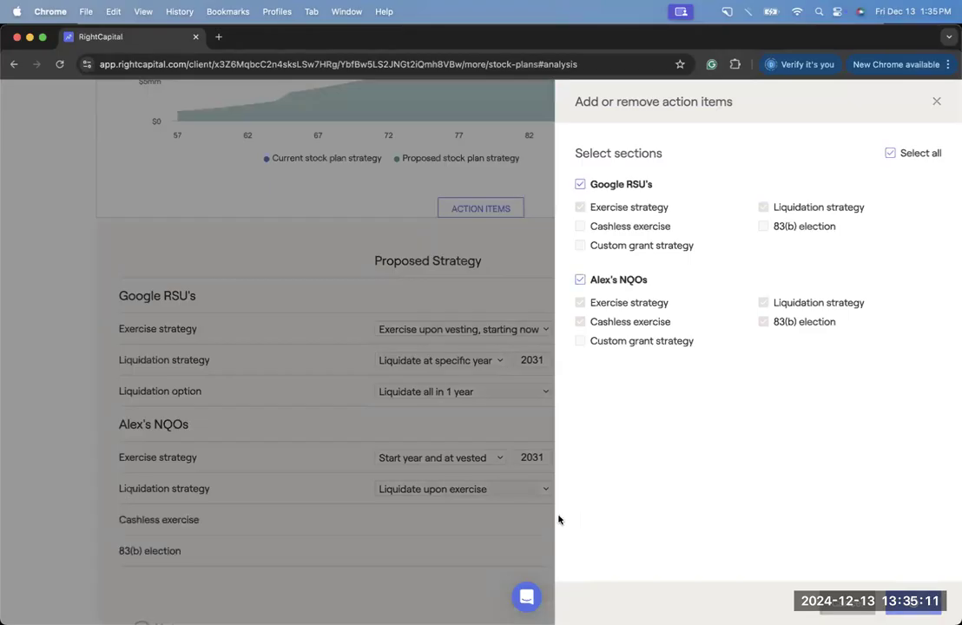
pyautogui.click(520, 524)
pyautogui.scroll(-2, 518, 523)
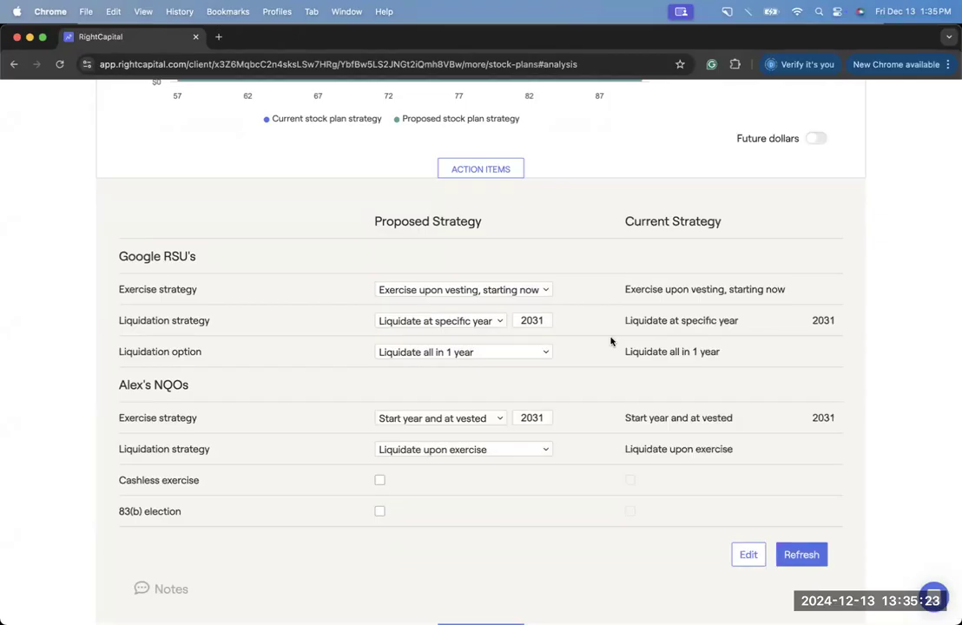
# Step: Set the Google RSU's proposed liquidation strategy to Liquidate upon exercise, refresh the analysis and check the ending assets comparison
pyautogui.click(488, 326)
pyautogui.click(480, 293)
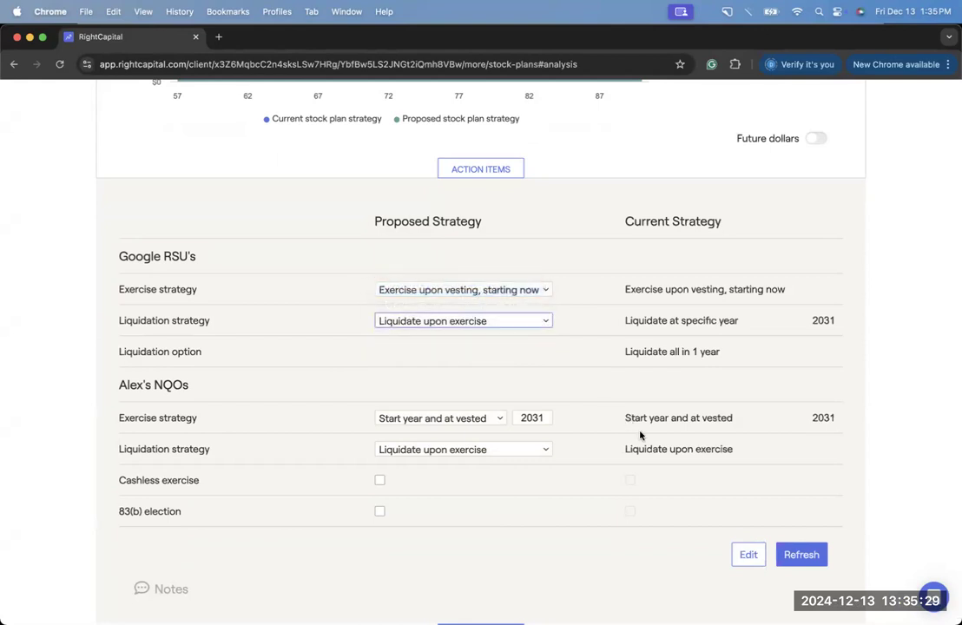
pyautogui.click(803, 548)
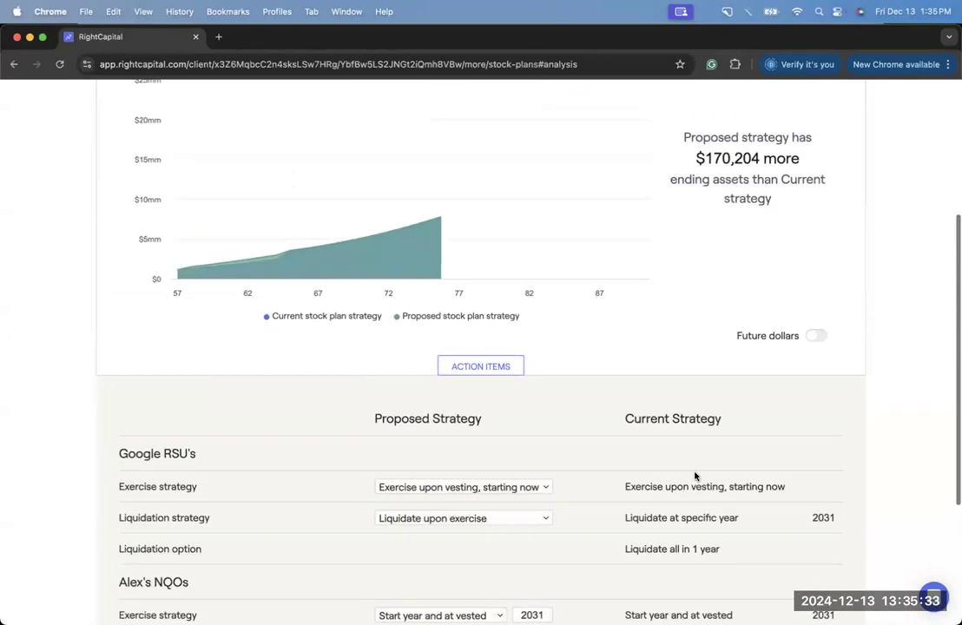
pyautogui.moveTo(685, 135); pyautogui.dragTo(775, 201)
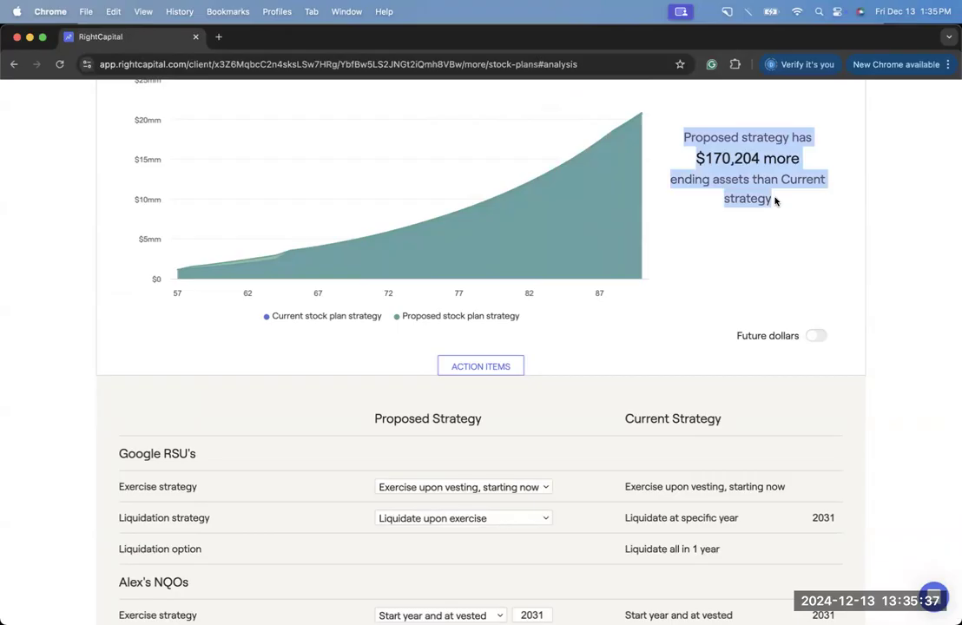
pyautogui.click(686, 269)
pyautogui.scroll(-1, 686, 269)
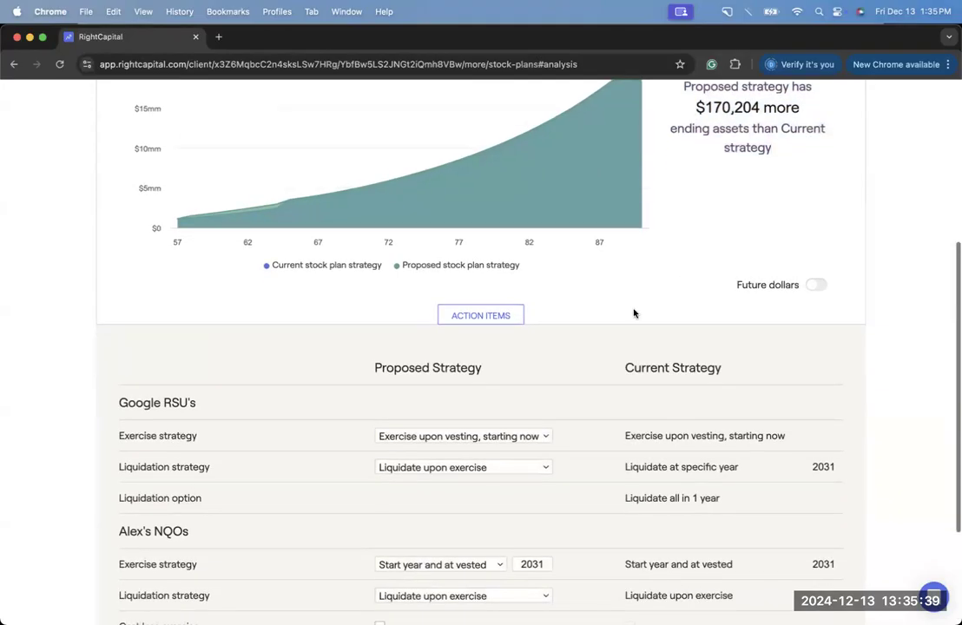
# Step: Change the Google RSU's proposed liquidation strategy to Liquidate one year after exercise and check the updated ending assets comparison
pyautogui.click(477, 468)
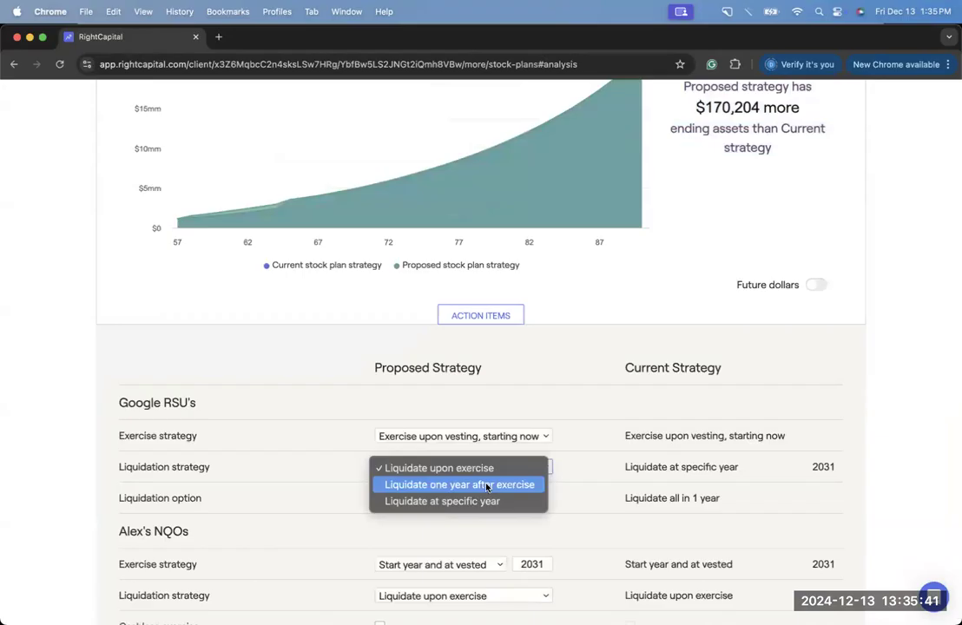
pyautogui.click(487, 486)
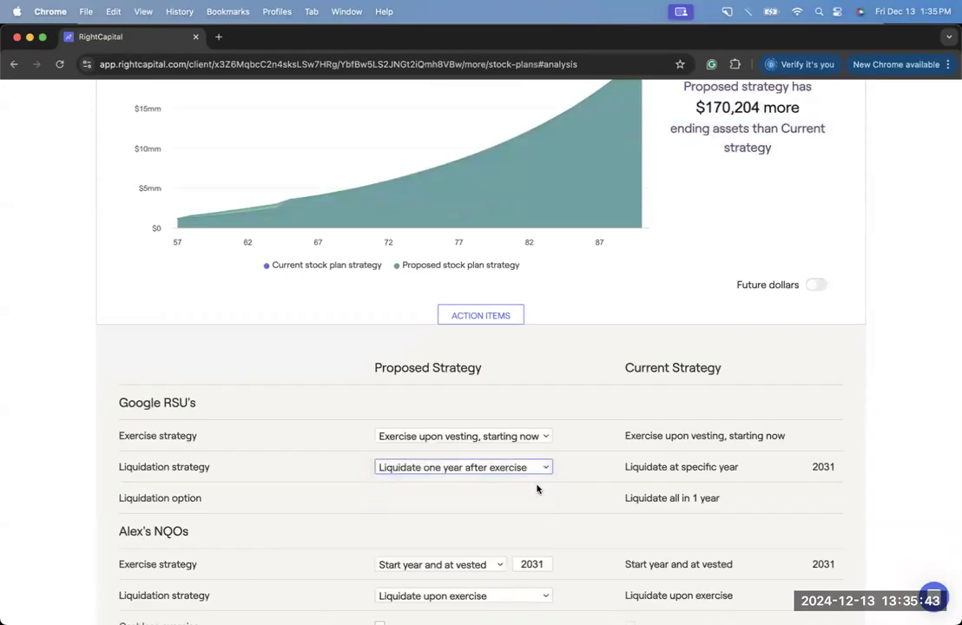
pyautogui.scroll(-1, 553, 486)
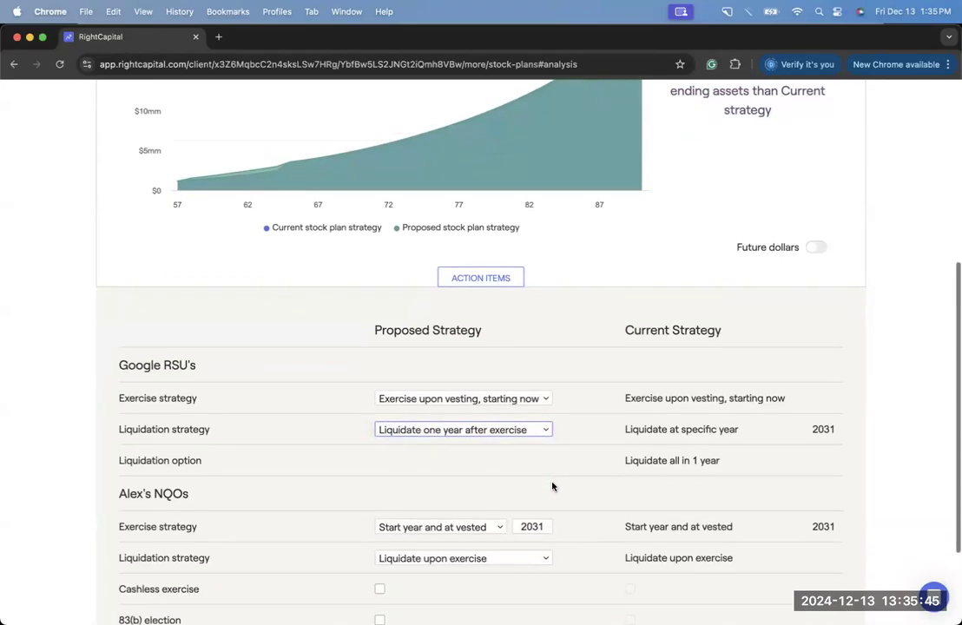
pyautogui.scroll(2, 552, 487)
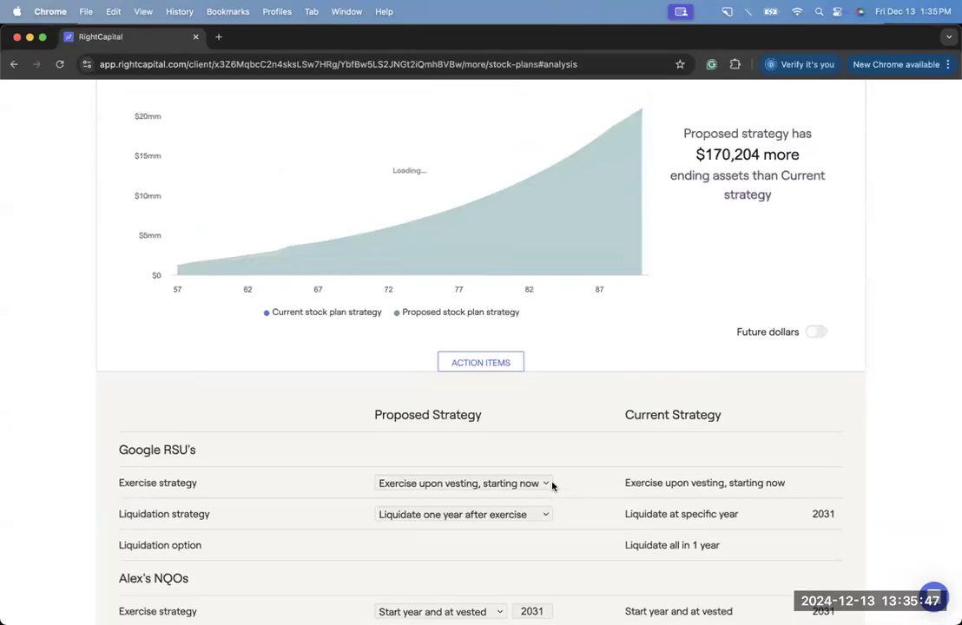
pyautogui.scroll(-2, 606, 404)
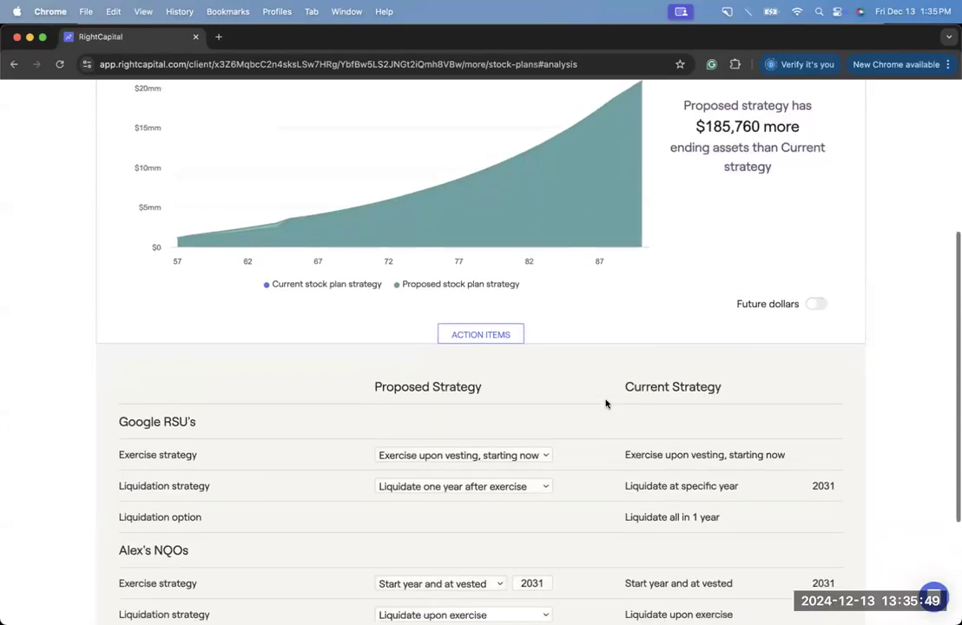
# Step: Set the Google RSU's proposed liquidation strategy to Liquidate at specific year, with 2025 as the year
pyautogui.click(533, 465)
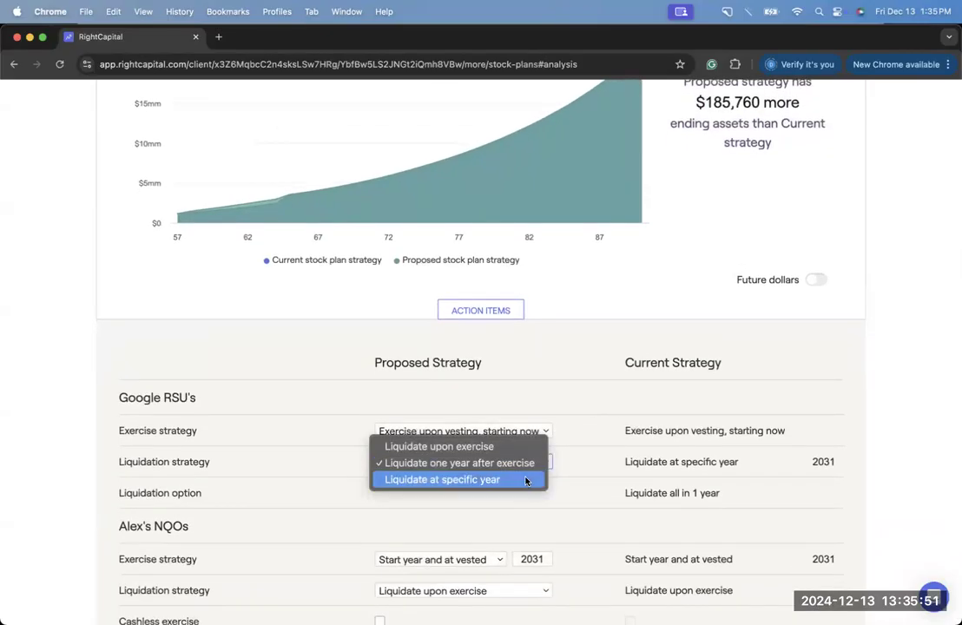
pyautogui.click(528, 480)
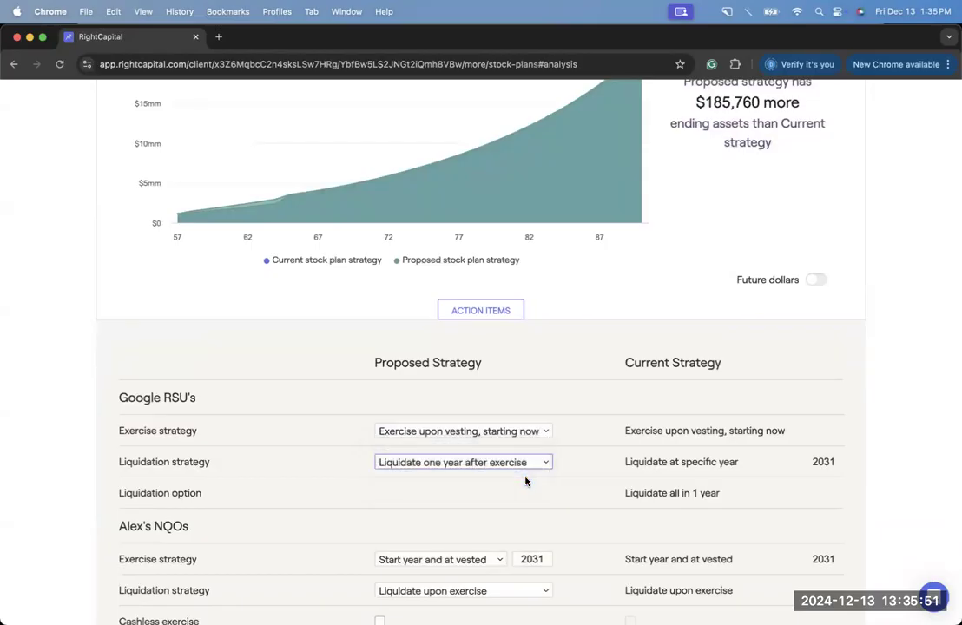
pyautogui.click(572, 469)
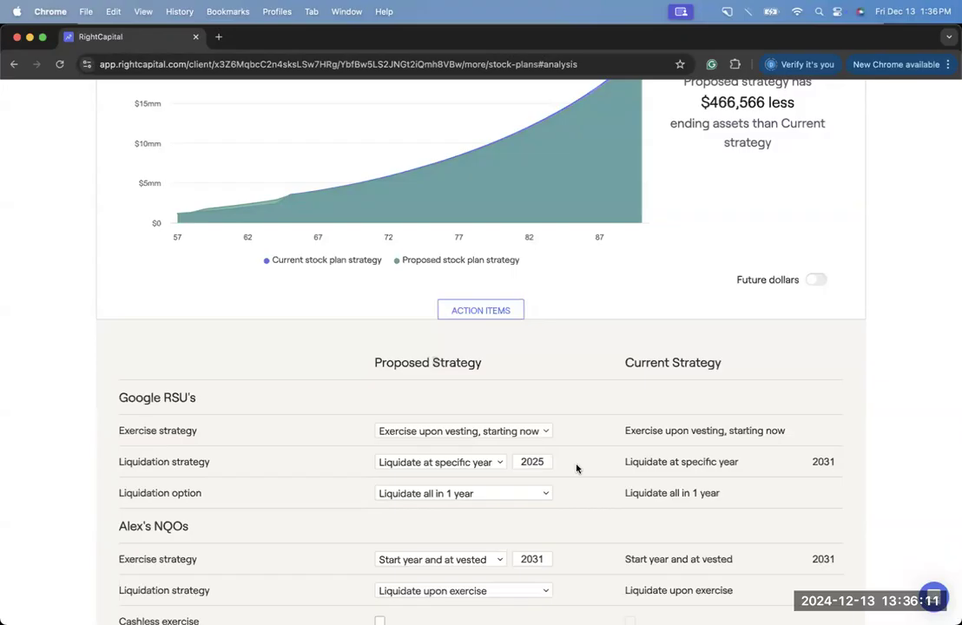
# Step: Set the Google RSU's proposed liquidation option to liquidate over 6 years and refresh the analysis
pyautogui.scroll(-1, 577, 469)
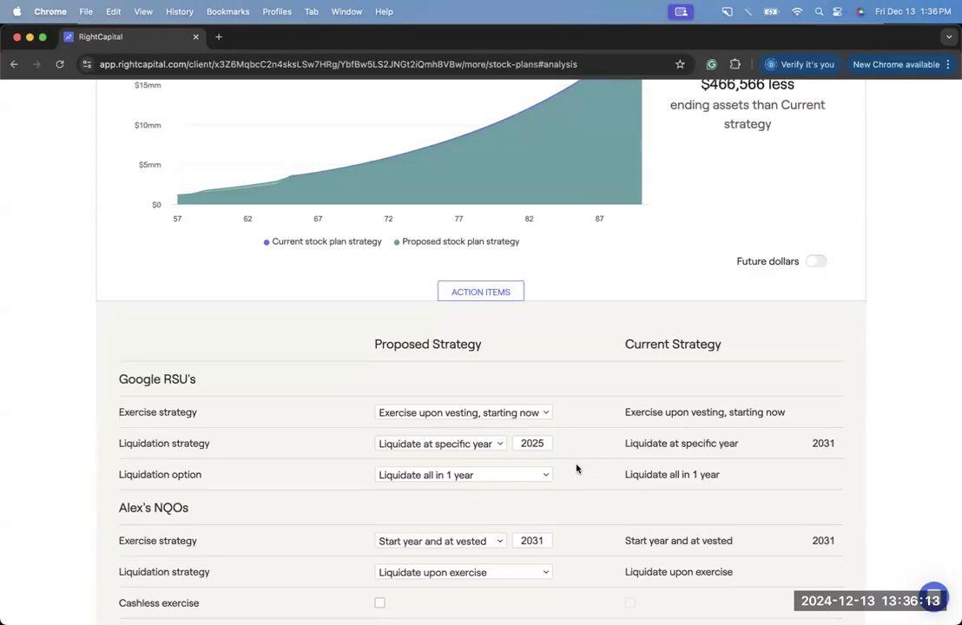
pyautogui.click(525, 478)
pyautogui.click(528, 491)
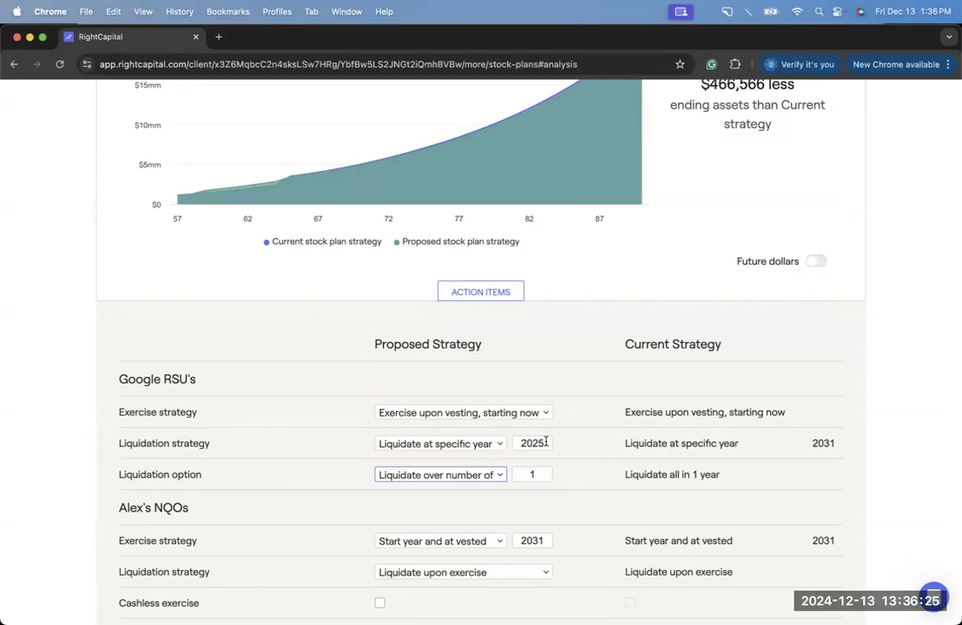
pyautogui.click(547, 474)
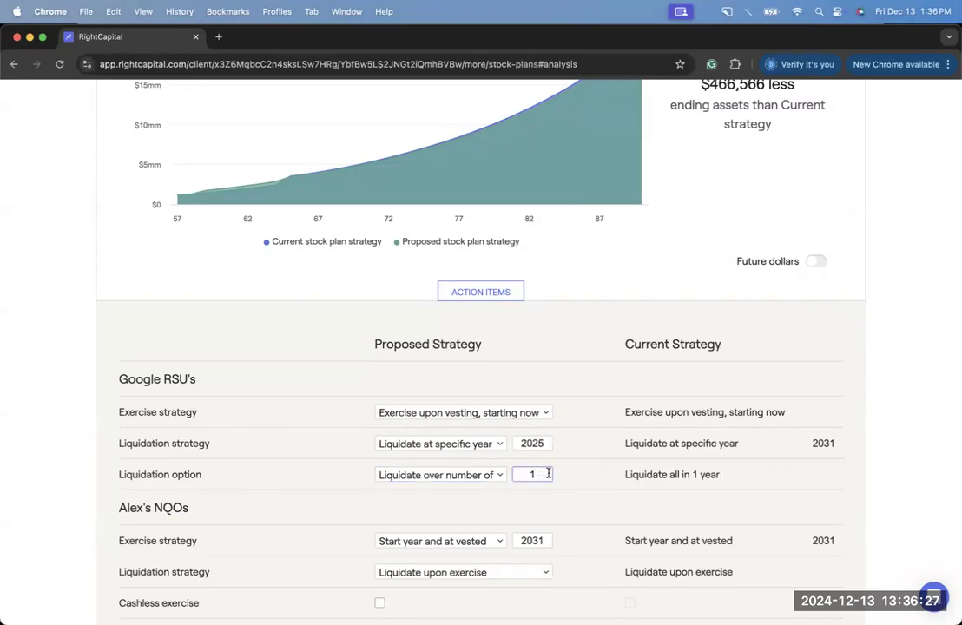
pyautogui.press('BackSpace')
pyautogui.write('6')
pyautogui.click(584, 472)
pyautogui.scroll(-3, 625, 447)
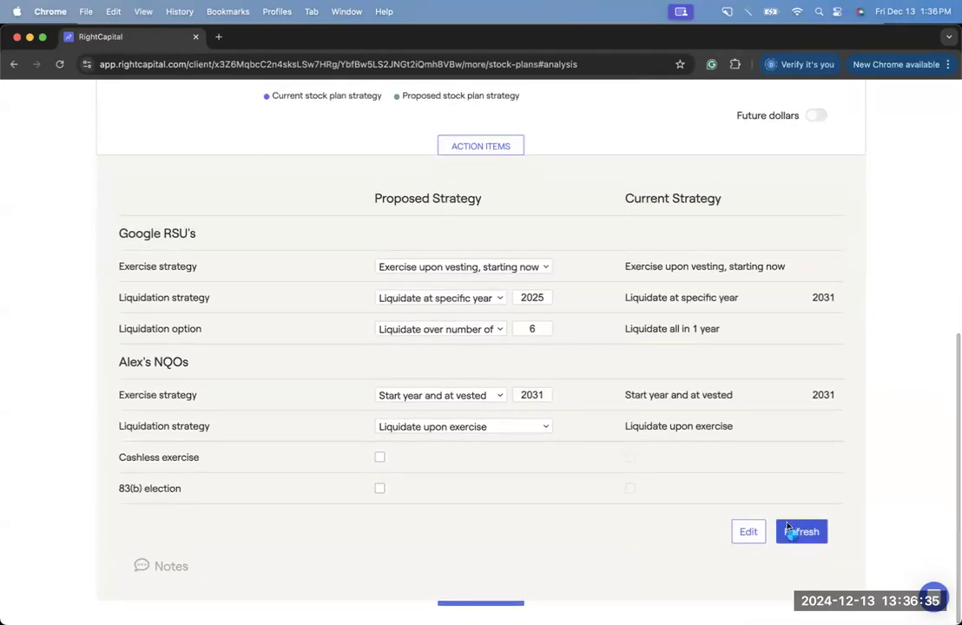
pyautogui.click(800, 531)
# Step: Review the invested assets chart and ending assets comparison against the proposed and current strategies in the action items
pyautogui.scroll(5, 643, 427)
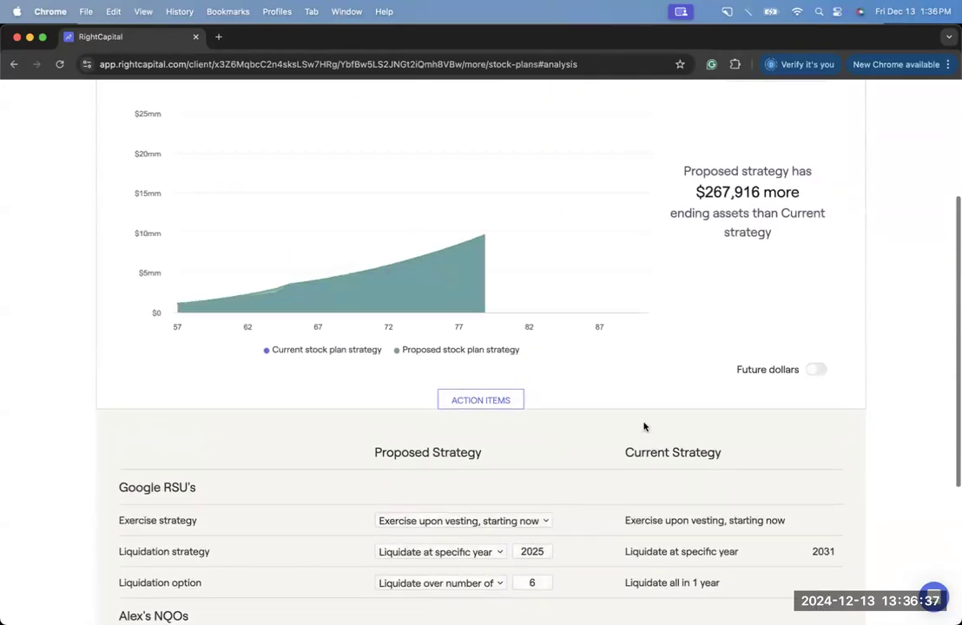
pyautogui.scroll(1, 620, 408)
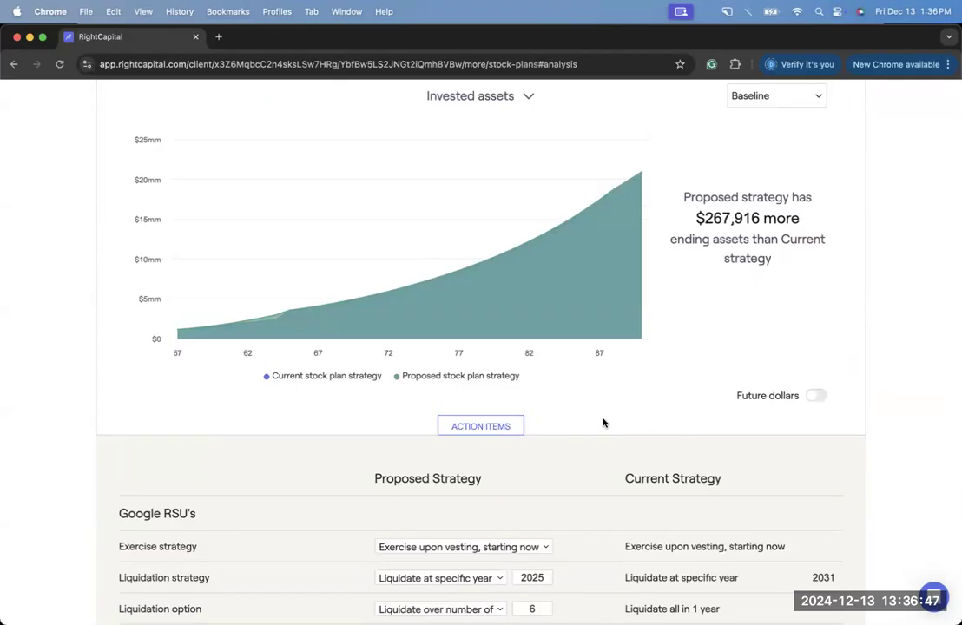
pyautogui.scroll(-5, 603, 423)
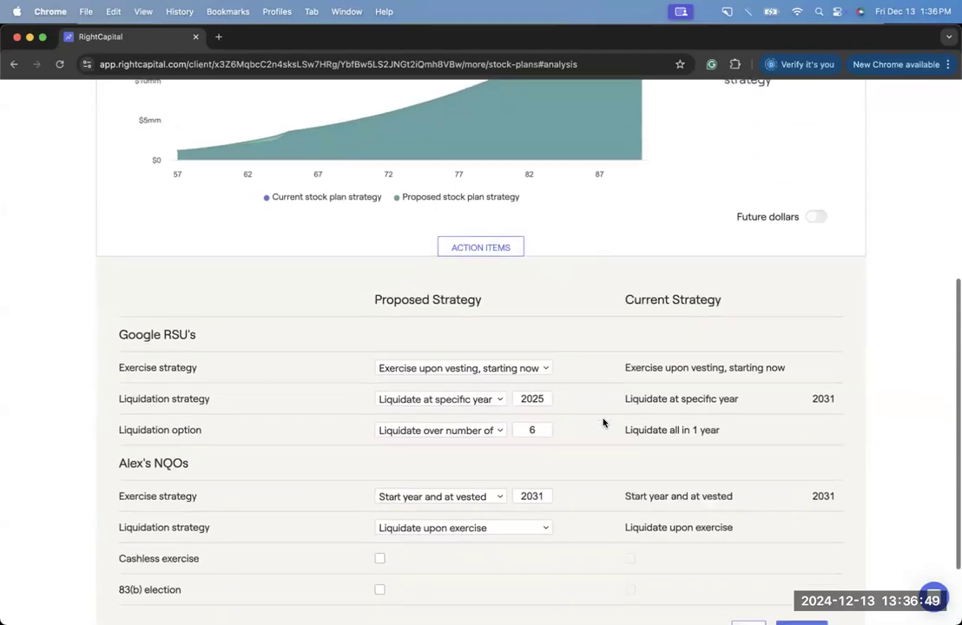
pyautogui.scroll(-1, 603, 423)
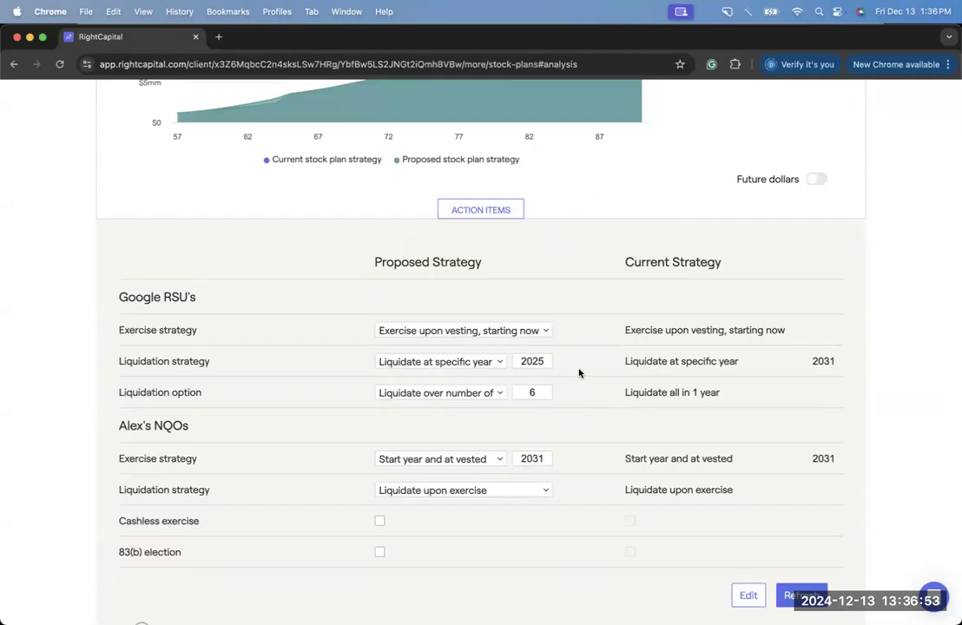
pyautogui.scroll(5, 580, 374)
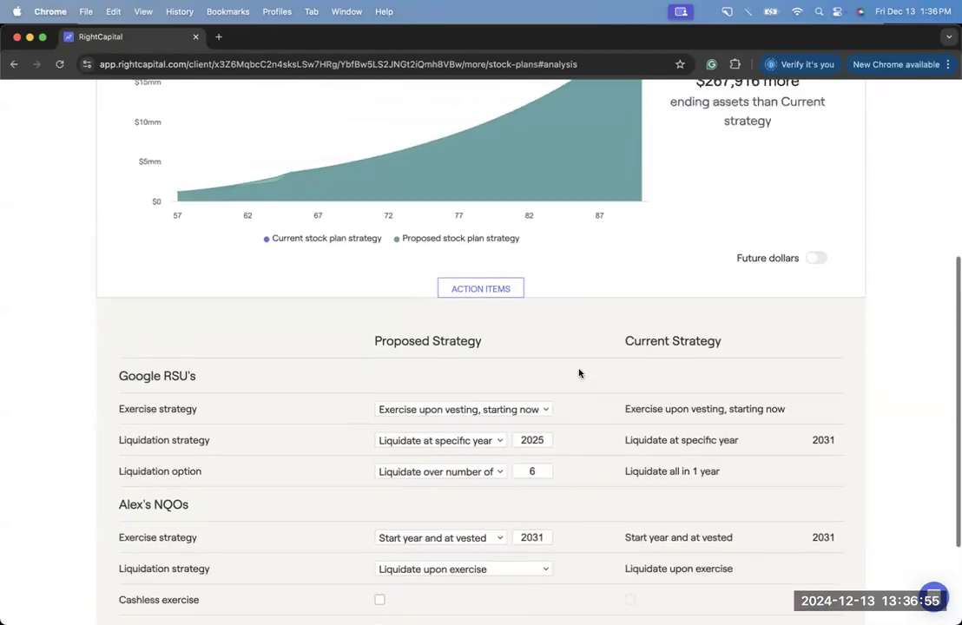
pyautogui.scroll(1, 580, 374)
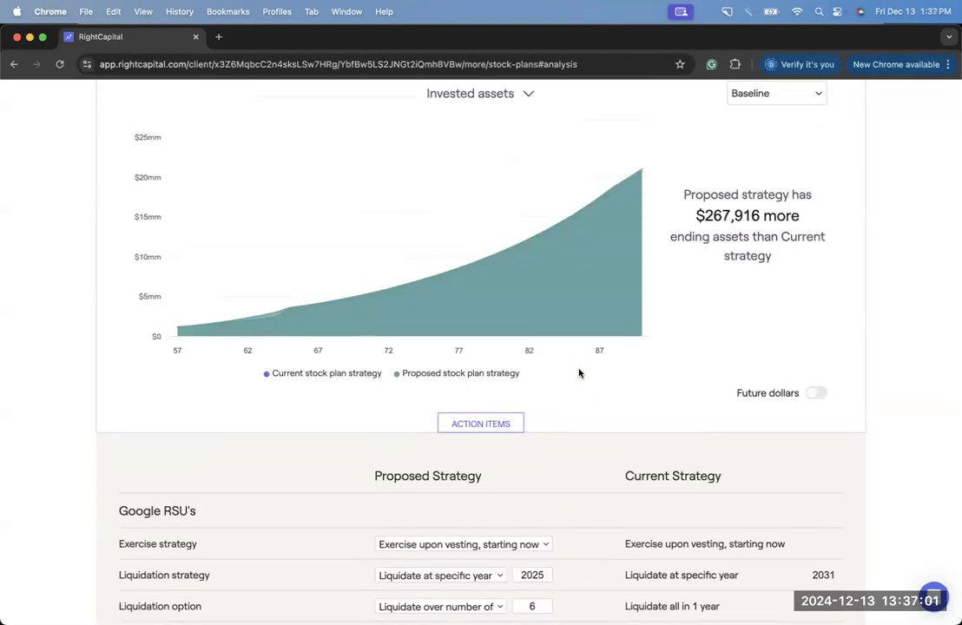
pyautogui.scroll(-5, 579, 373)
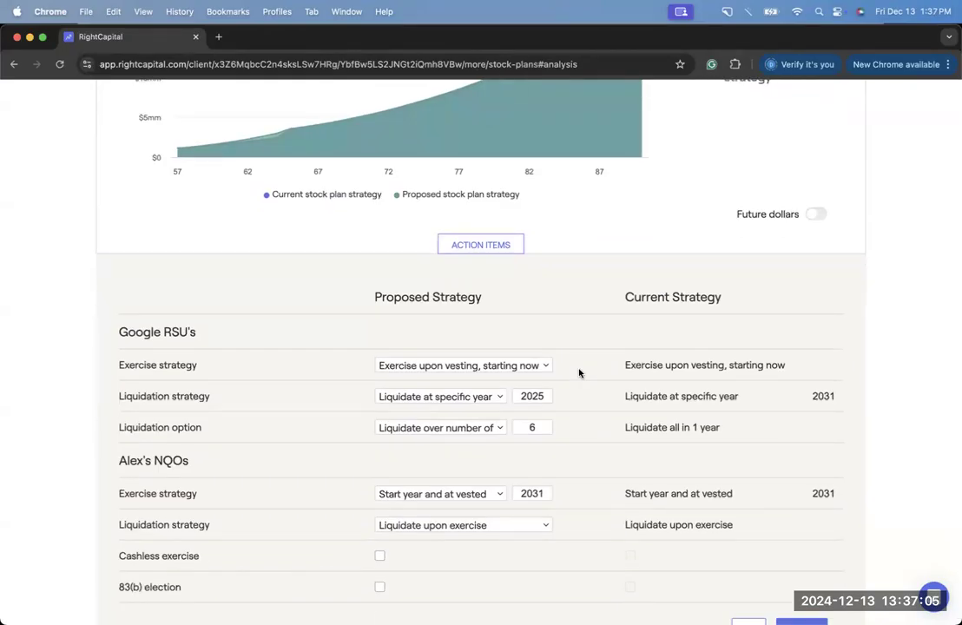
# Step: Switch the analysis chart to Taxes and compare the proposed and current stock plan strategies over the years
pyautogui.scroll(-3, 579, 373)
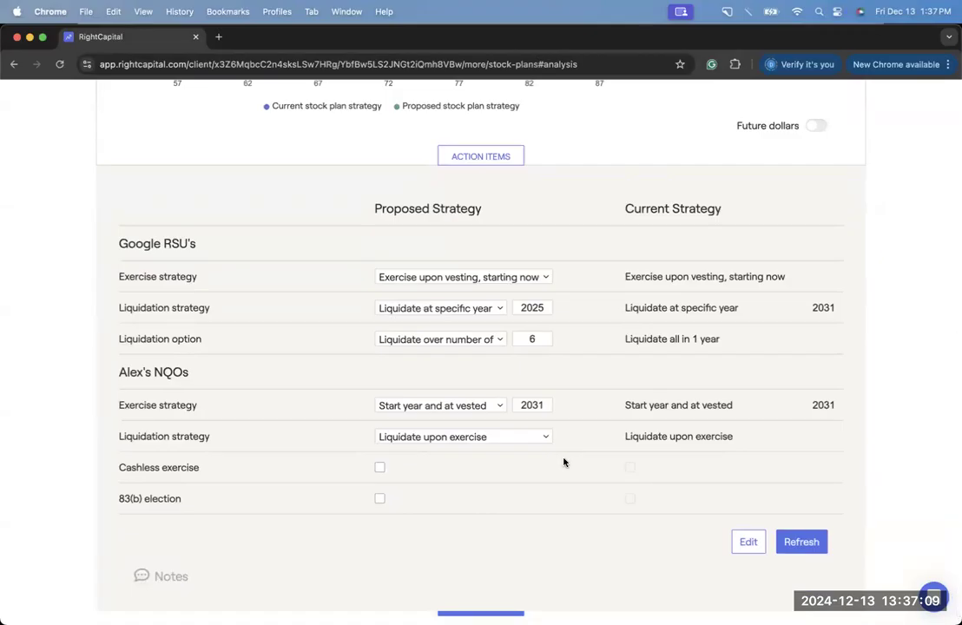
pyautogui.scroll(-1, 564, 463)
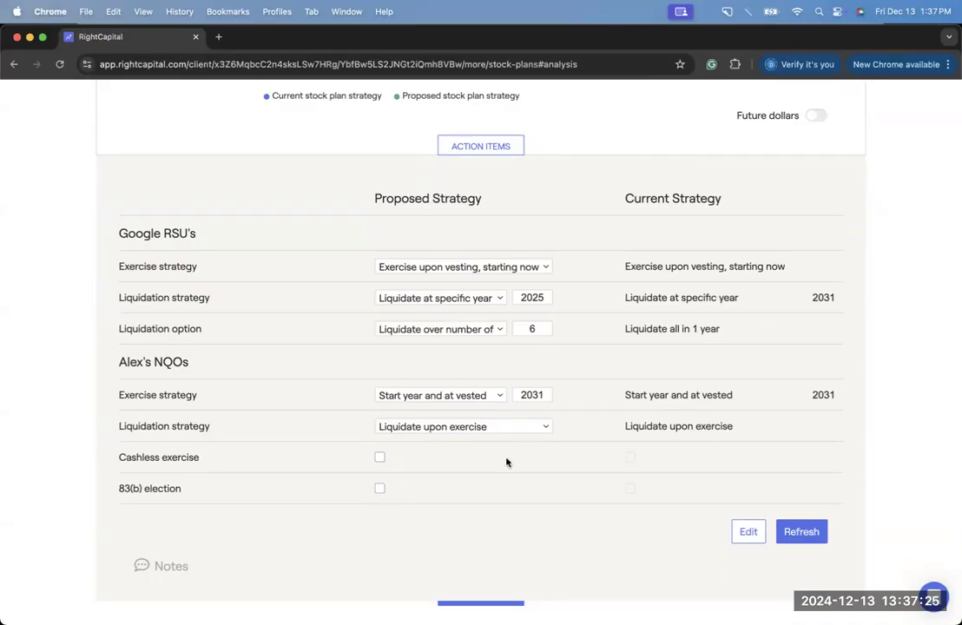
pyautogui.scroll(5, 508, 462)
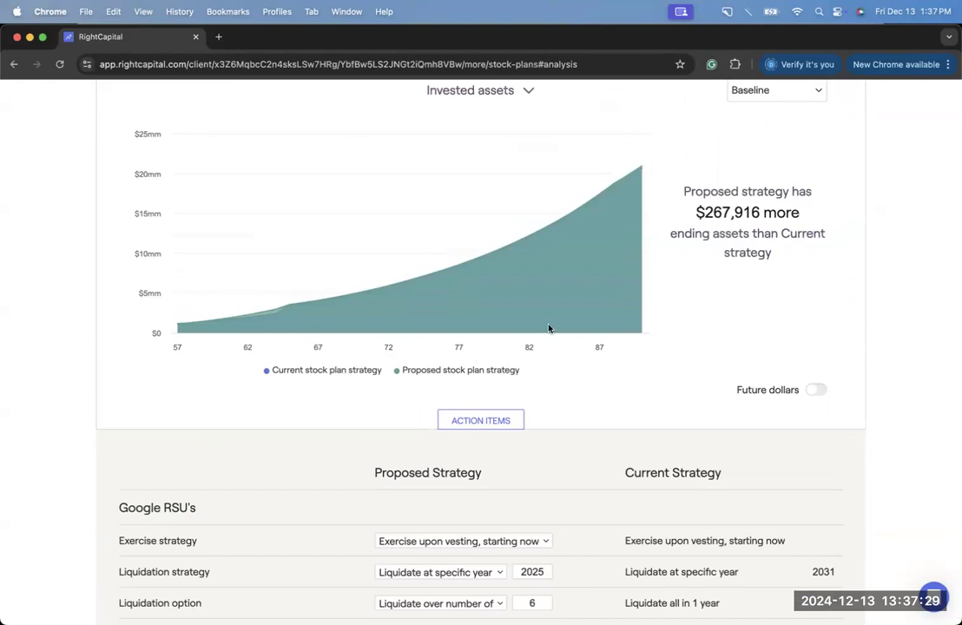
pyautogui.scroll(1, 537, 178)
pyautogui.click(475, 123)
pyautogui.click(516, 148)
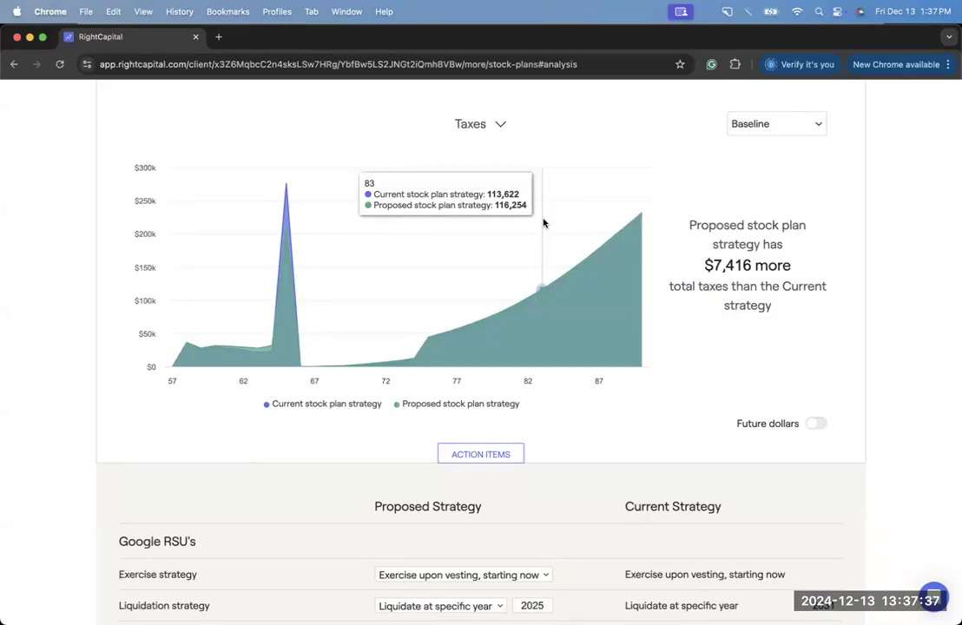
pyautogui.scroll(-2, 531, 274)
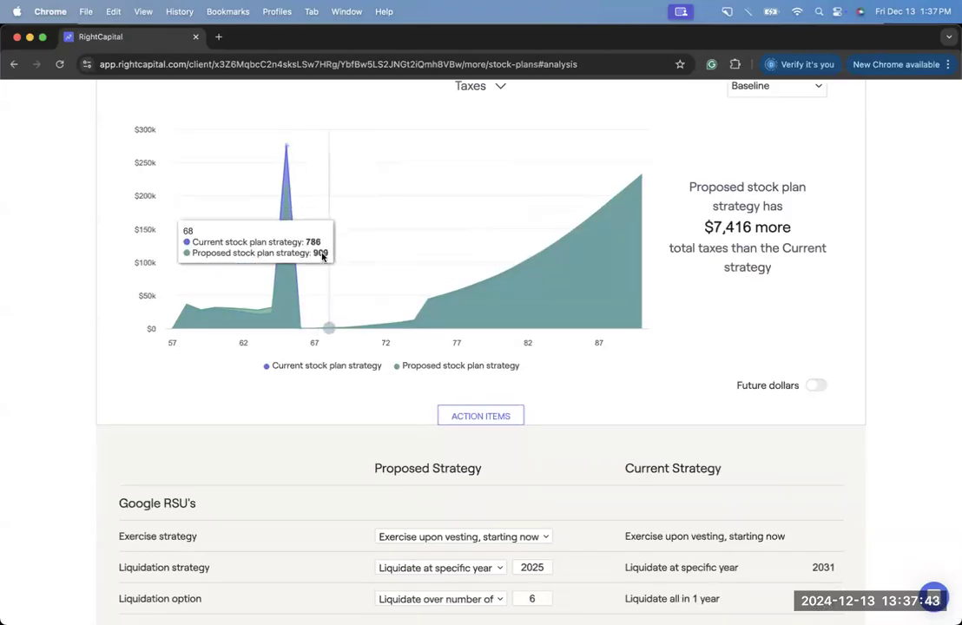
# Step: Enable the 83(b) election in the NQO plan's proposed strategy and check its effect on the taxes comparison
pyautogui.scroll(-5, 324, 287)
pyautogui.click(379, 564)
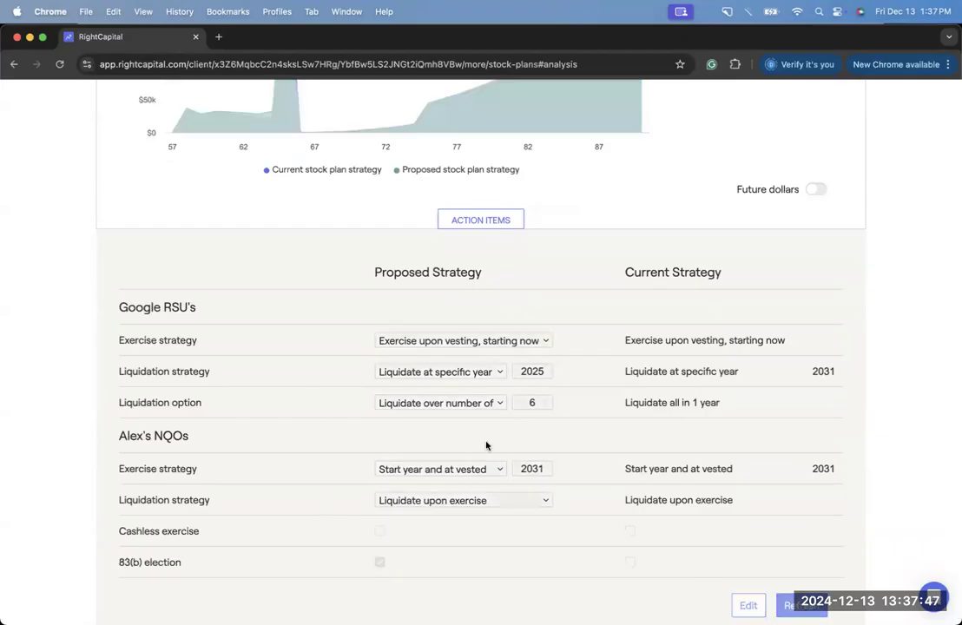
pyautogui.scroll(5, 329, 358)
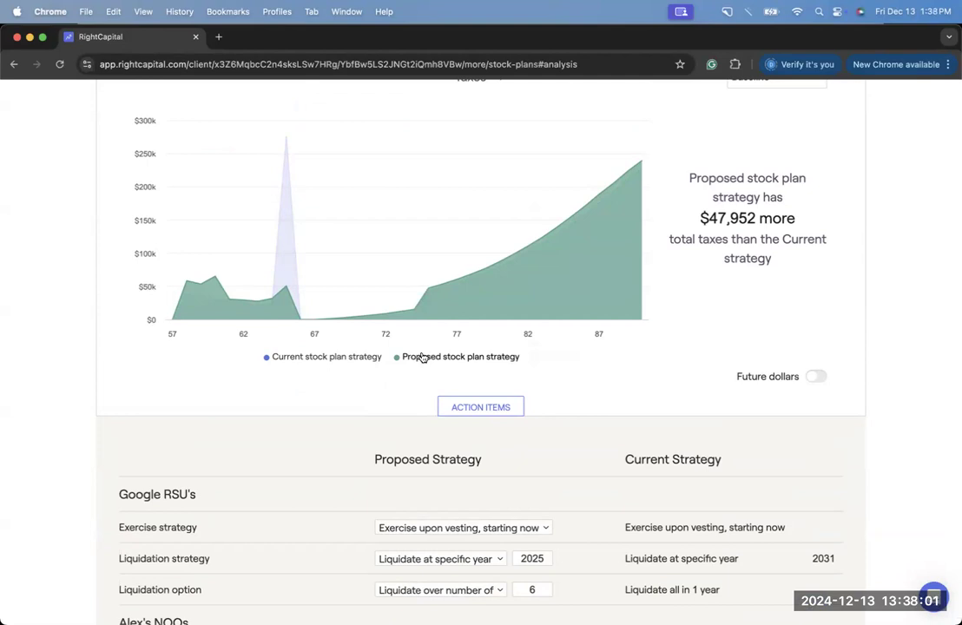
pyautogui.scroll(-5, 422, 358)
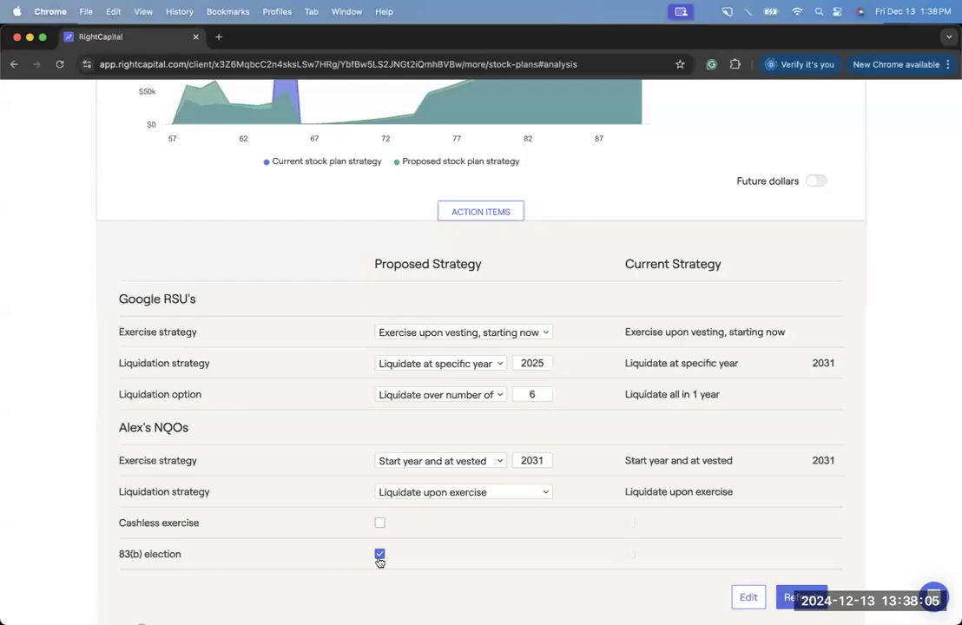
# Step: Set the NQO plan's proposed exercise strategy to Exercise upon vesting, starting now, and refresh the analysis
pyautogui.scroll(1, 453, 545)
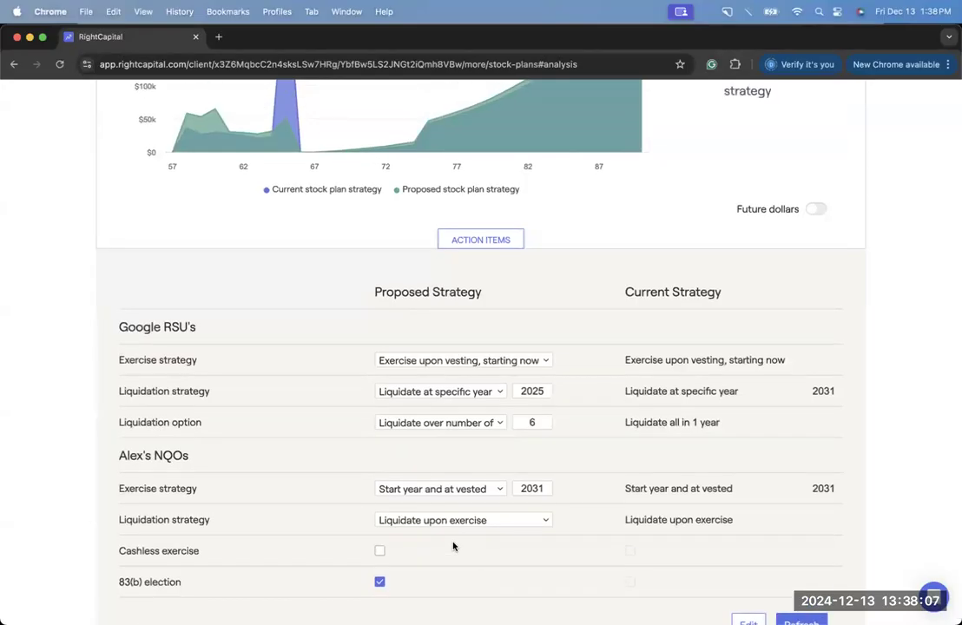
pyautogui.scroll(-1, 469, 521)
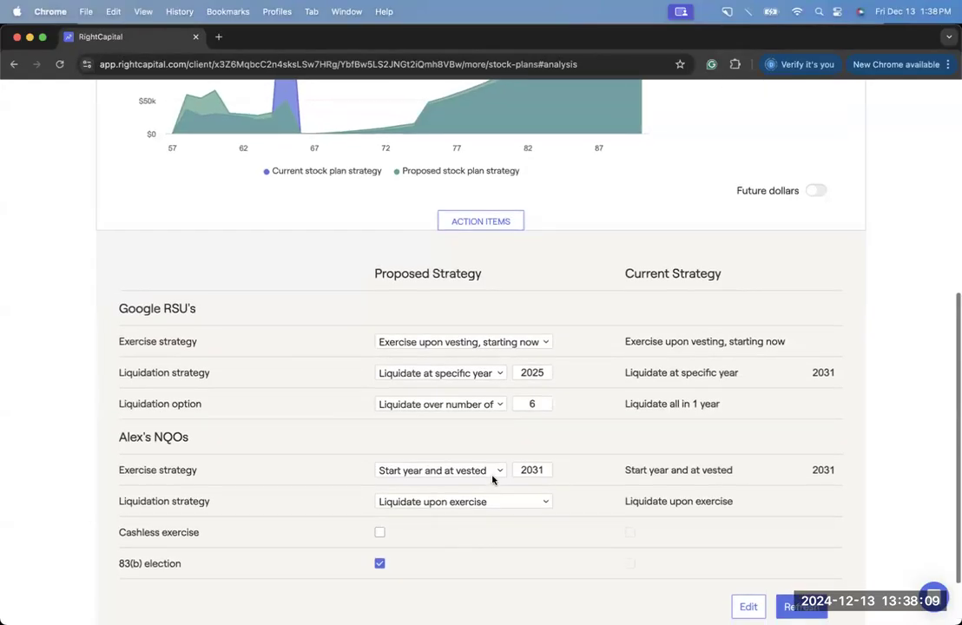
pyautogui.click(492, 474)
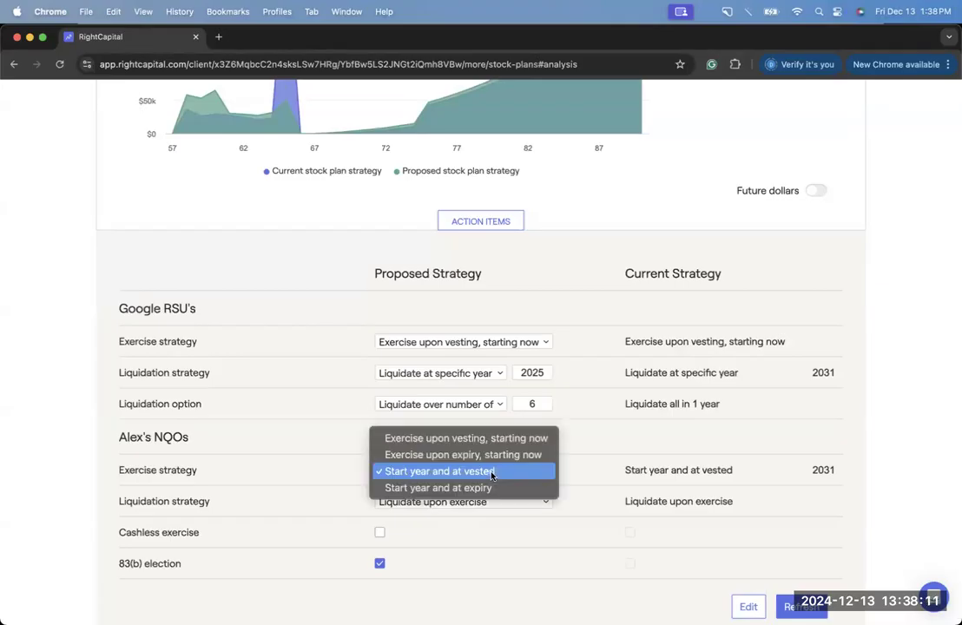
pyautogui.click(511, 441)
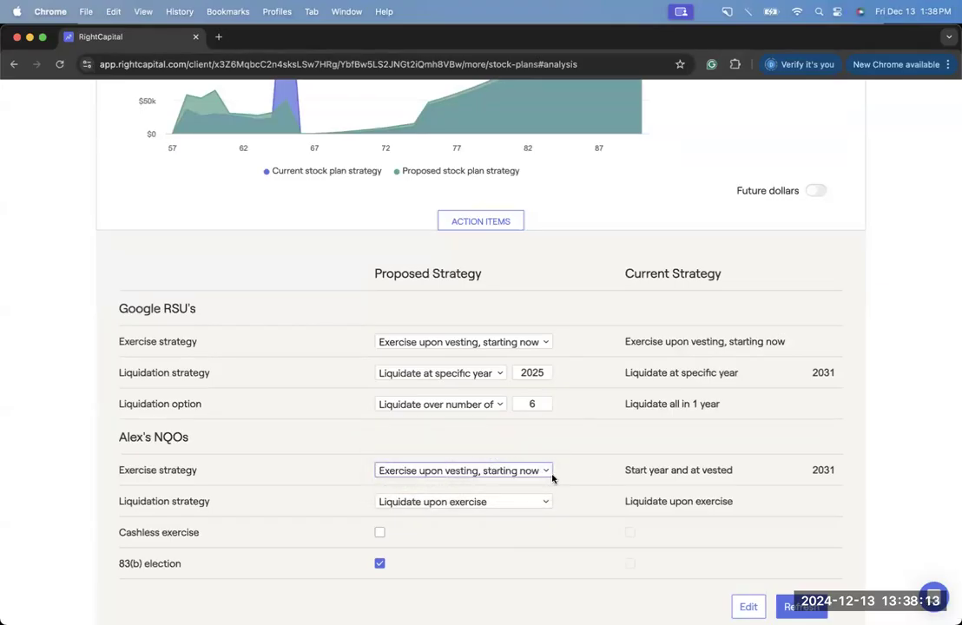
pyautogui.scroll(-3, 556, 478)
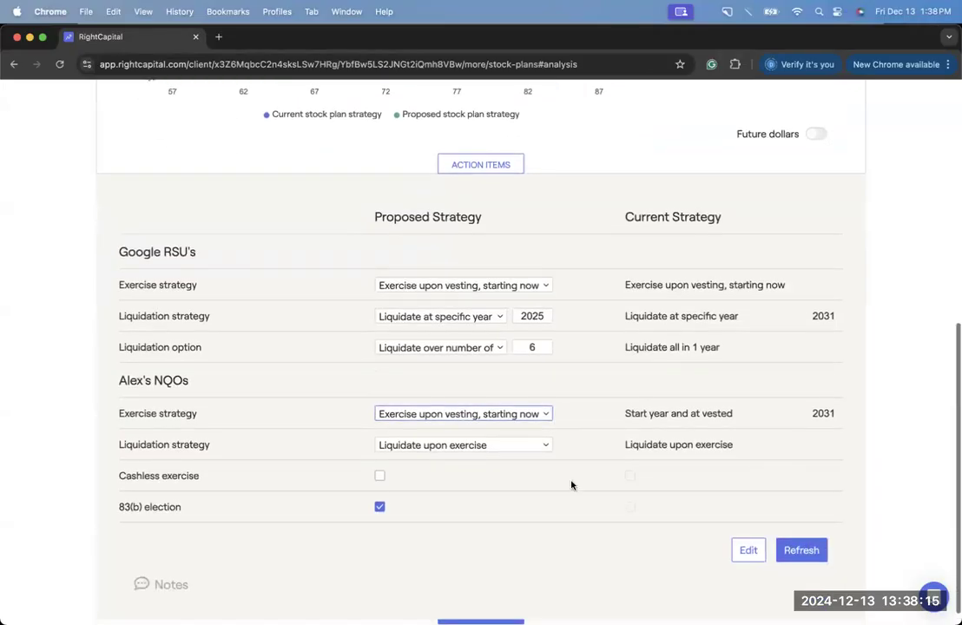
# Step: Review the refreshed comparison in the Invested assets chart and in the Taxes chart
pyautogui.scroll(8, 527, 462)
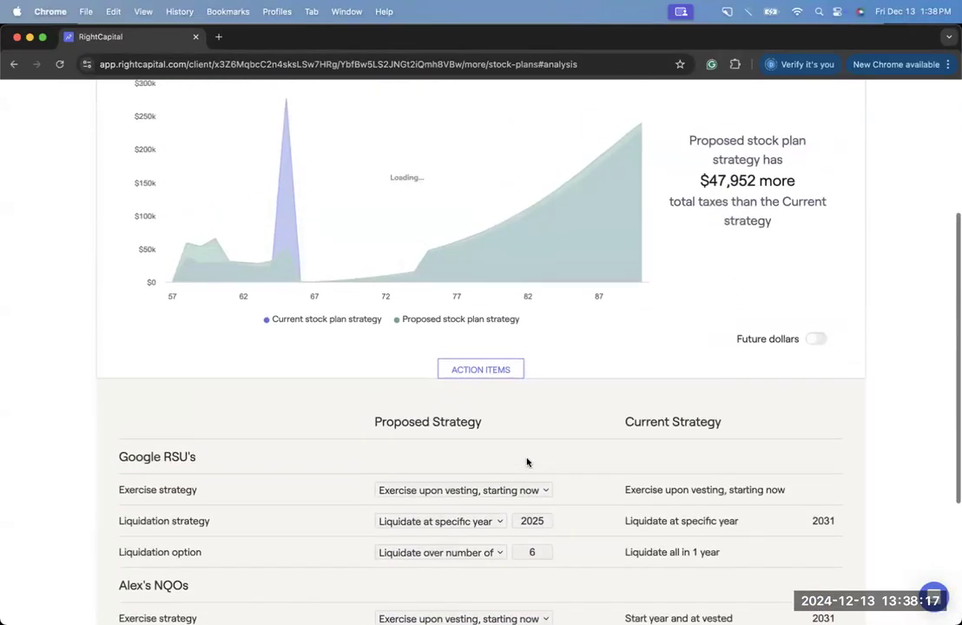
pyautogui.click(488, 205)
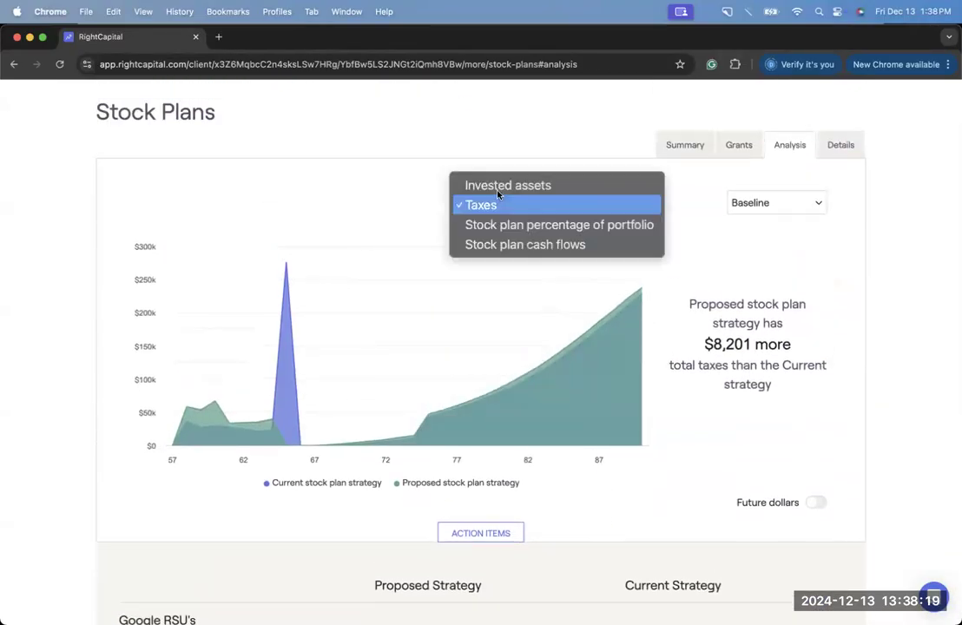
pyautogui.click(498, 186)
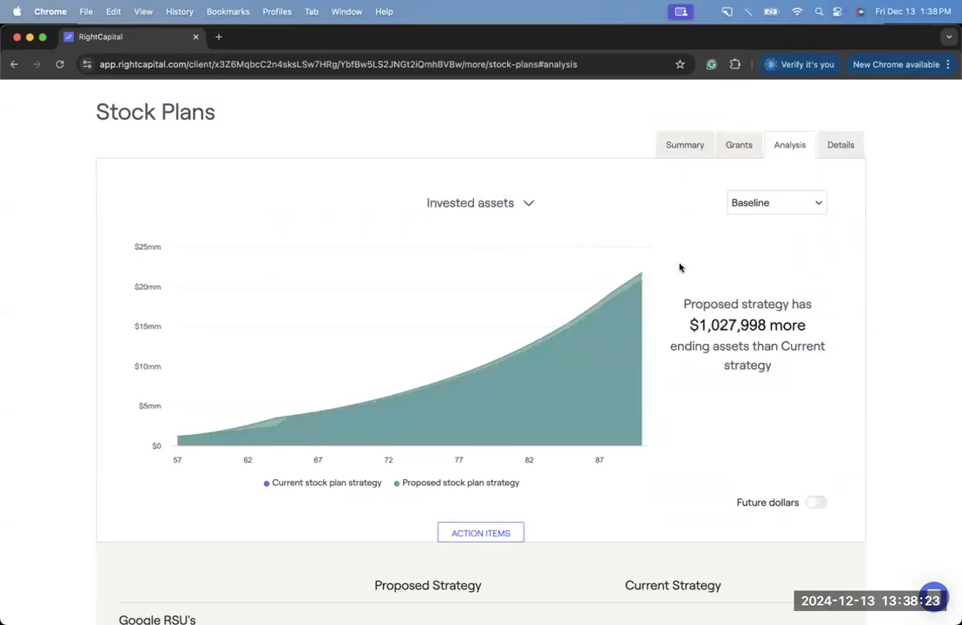
pyautogui.scroll(-1, 679, 267)
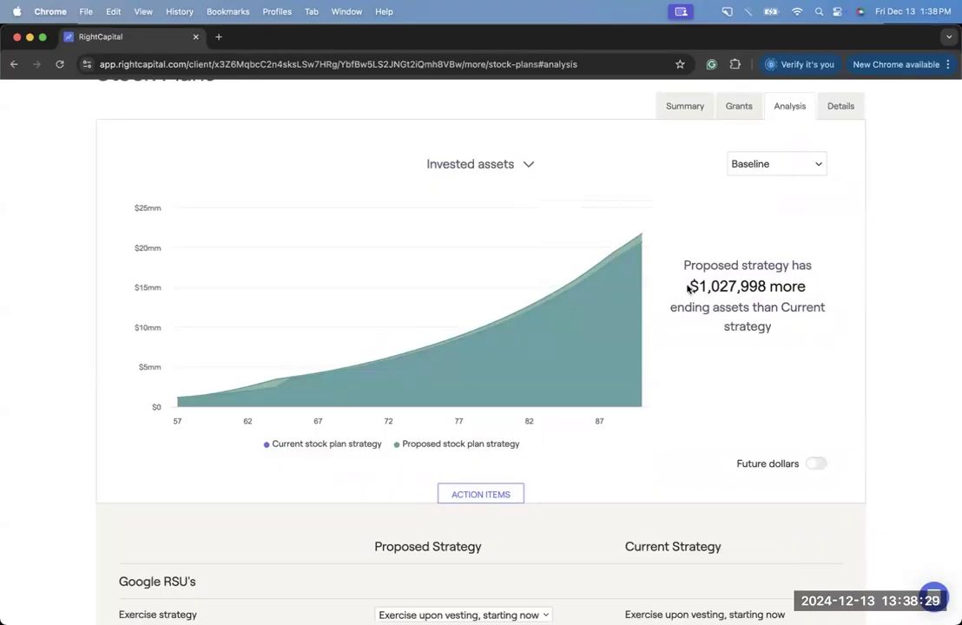
pyautogui.click(526, 164)
pyautogui.click(524, 185)
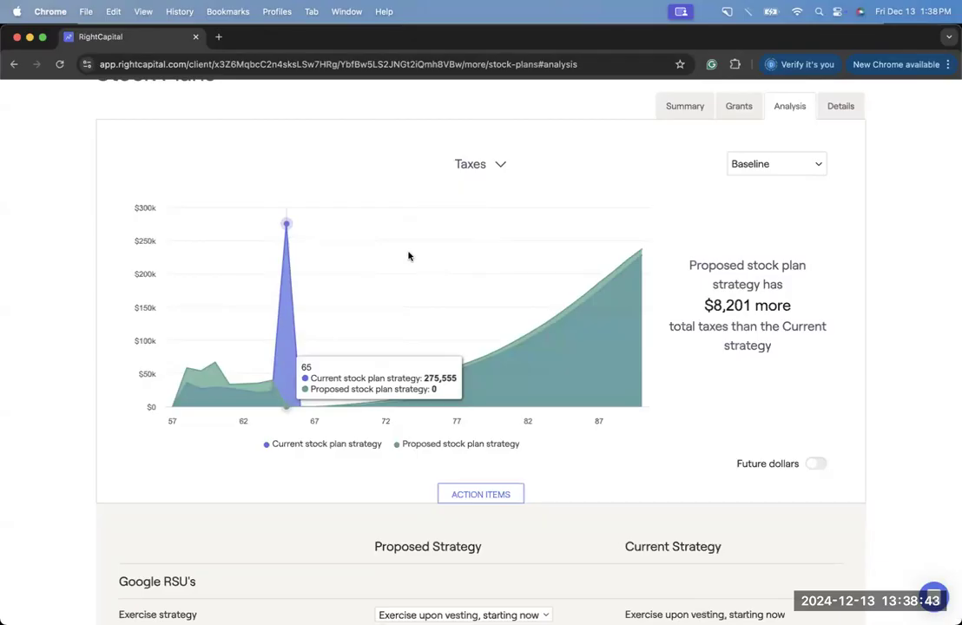
# Step: Compare both strategies in the Stock plan percentage of portfolio and Stock plan cash flows charts
pyautogui.click(483, 166)
pyautogui.click(460, 188)
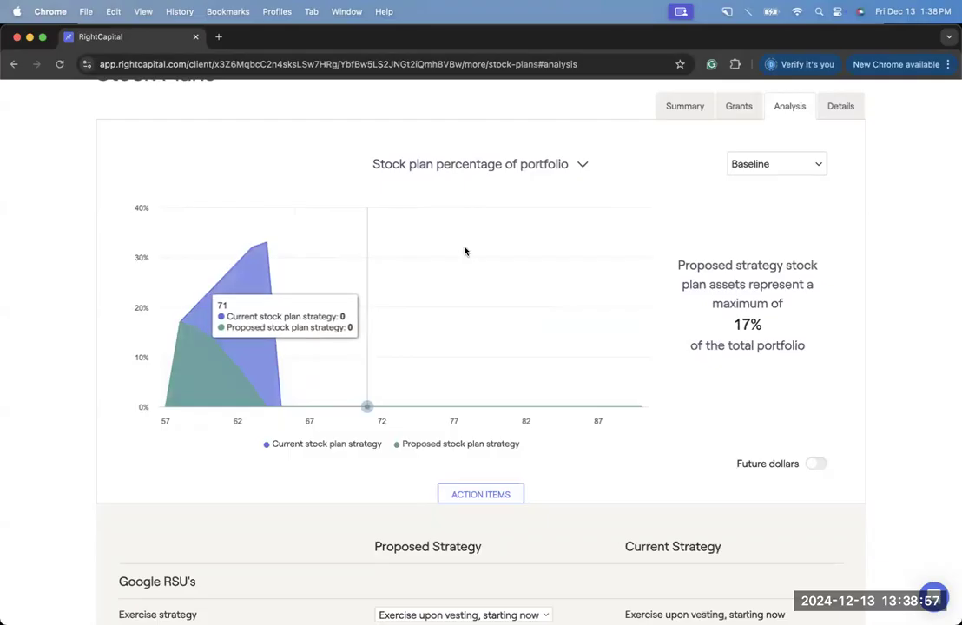
pyautogui.click(541, 166)
pyautogui.click(542, 185)
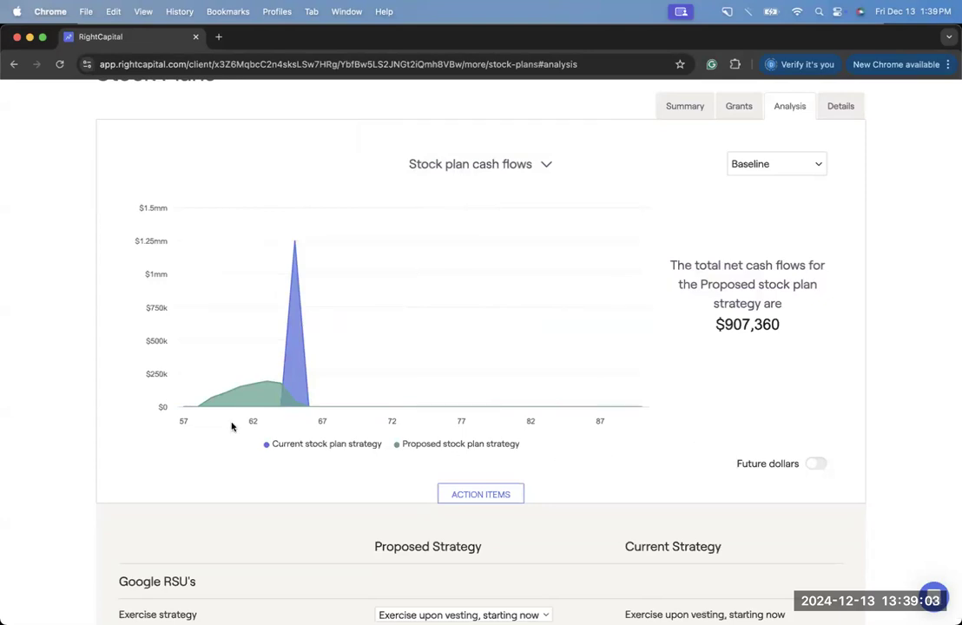
pyautogui.moveTo(266, 391)
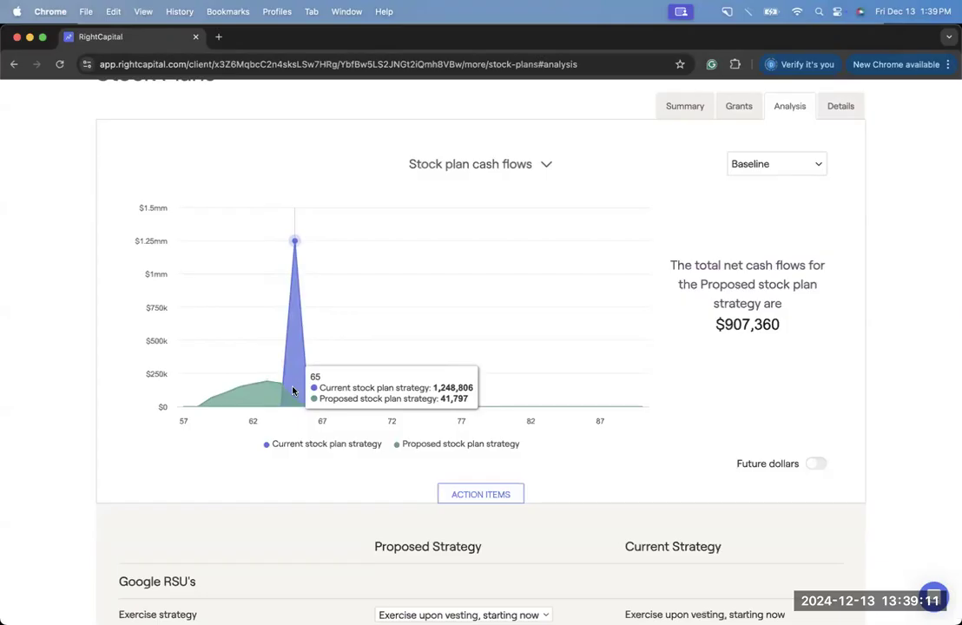
# Step: Add Custom grant strategy to the action items of both the Google RSU and NQO plans and save
pyautogui.scroll(-3, 293, 390)
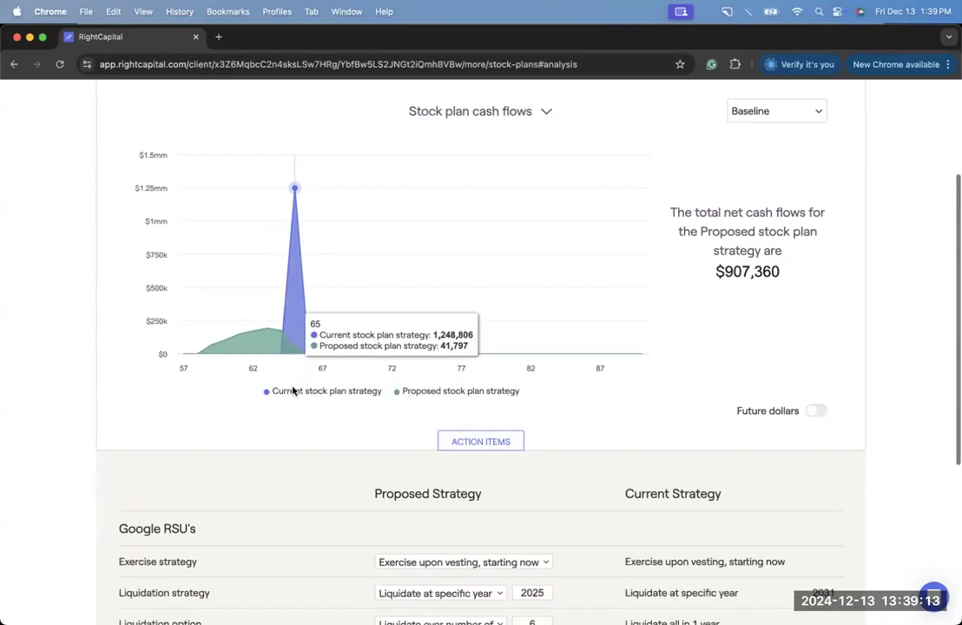
pyautogui.scroll(-5, 292, 391)
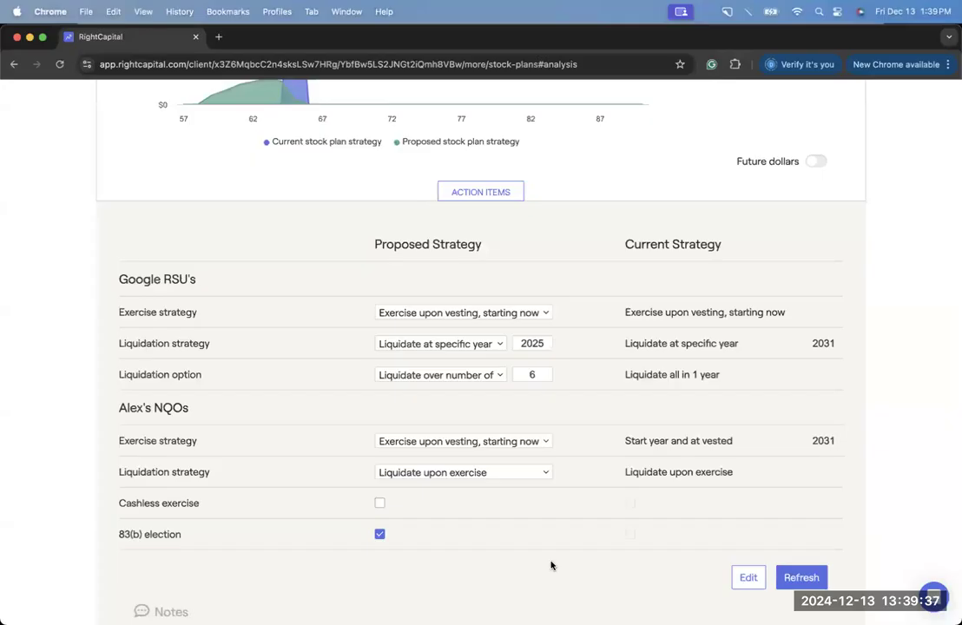
pyautogui.click(740, 582)
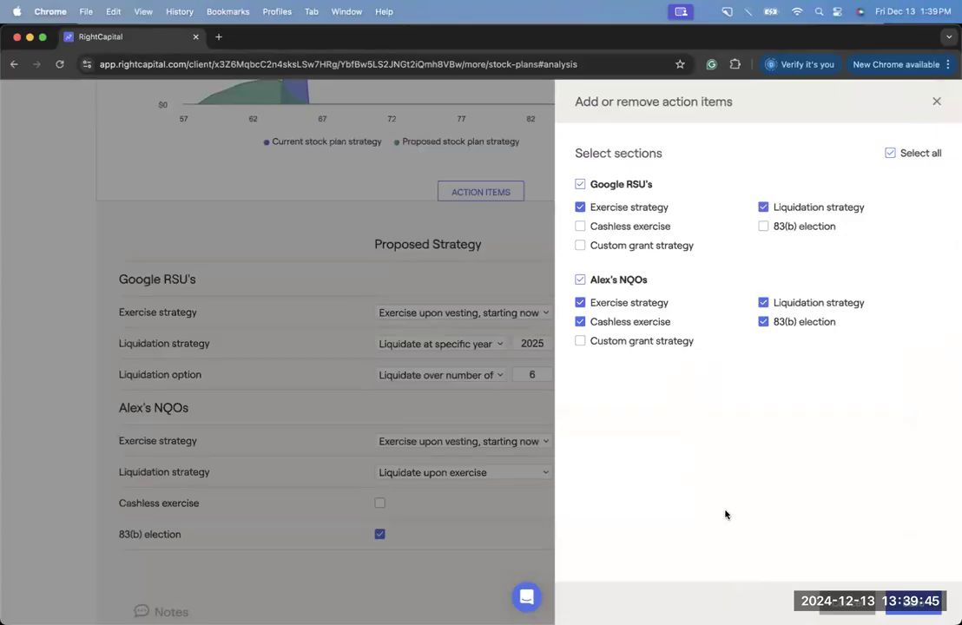
pyautogui.click(599, 342)
pyautogui.click(585, 246)
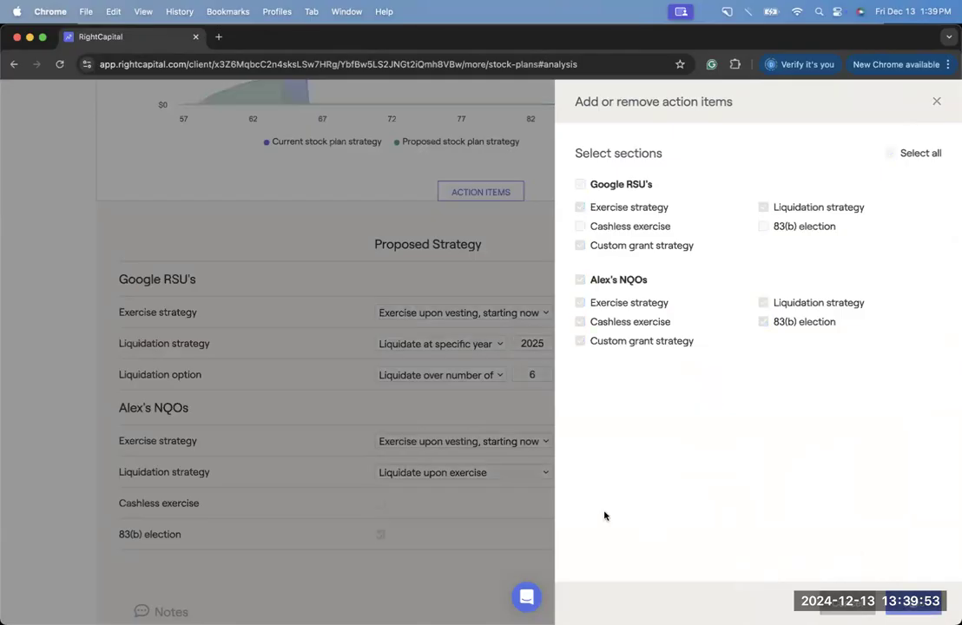
pyautogui.click(550, 420)
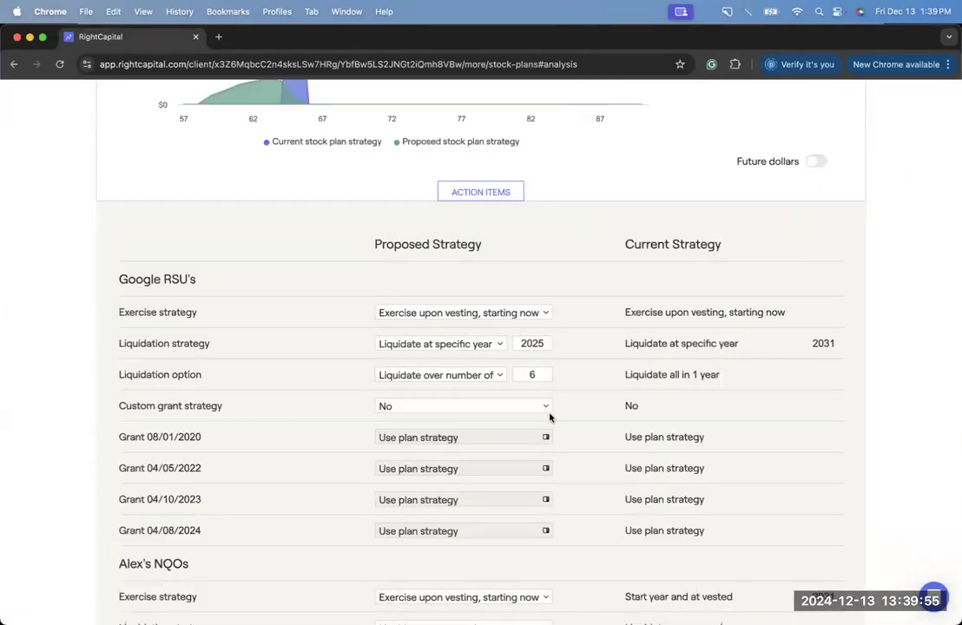
# Step: Set the Google RSU's proposed custom grant strategy to Yes
pyautogui.scroll(-1, 550, 418)
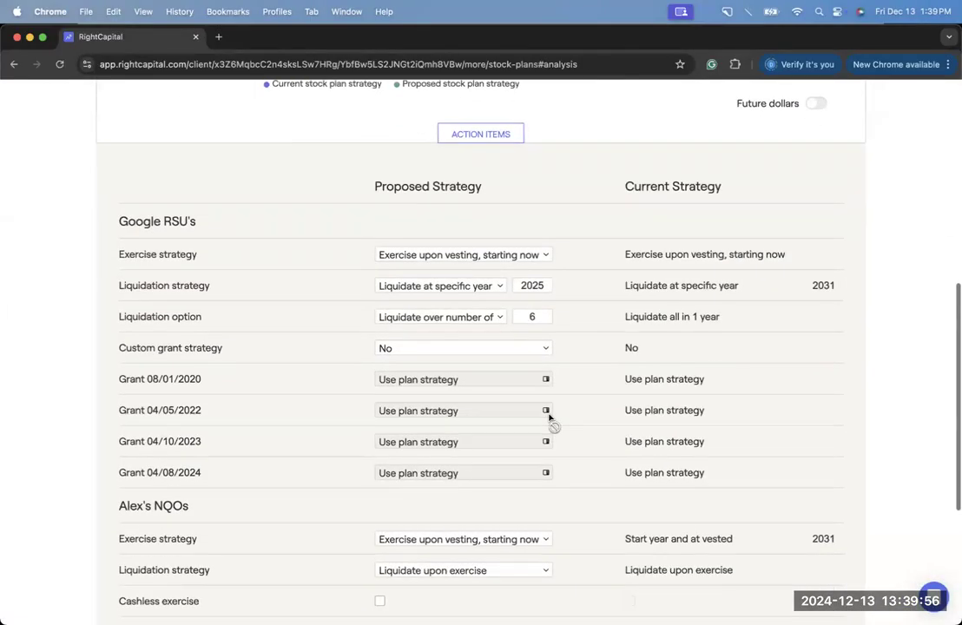
pyautogui.click(452, 346)
pyautogui.click(447, 335)
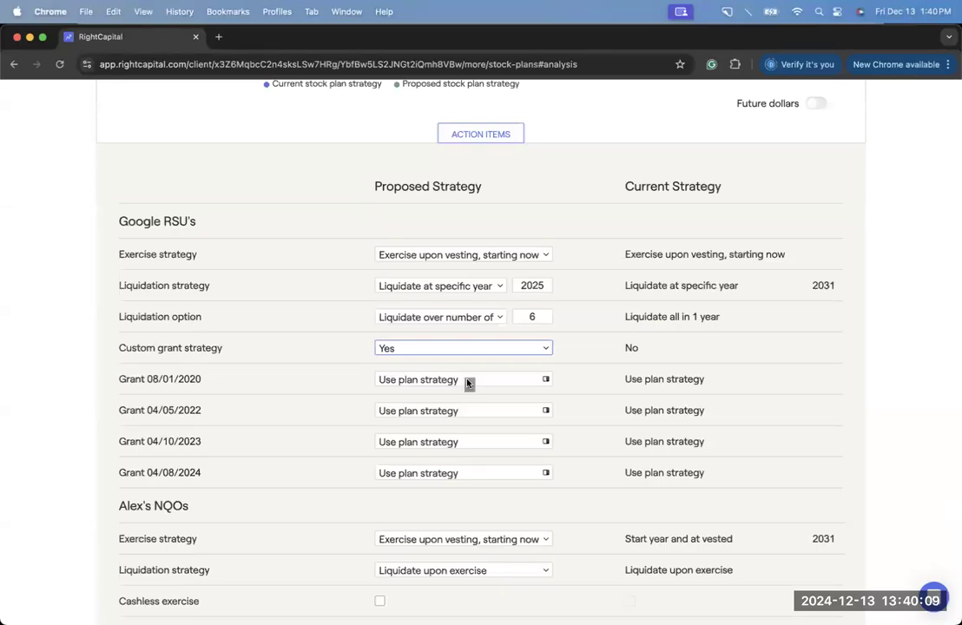
# Step: Try a Custom grant strategy for the Google RSU grant of 08/01/2020, look through its liquidation strategy options, and cancel
pyautogui.click(467, 382)
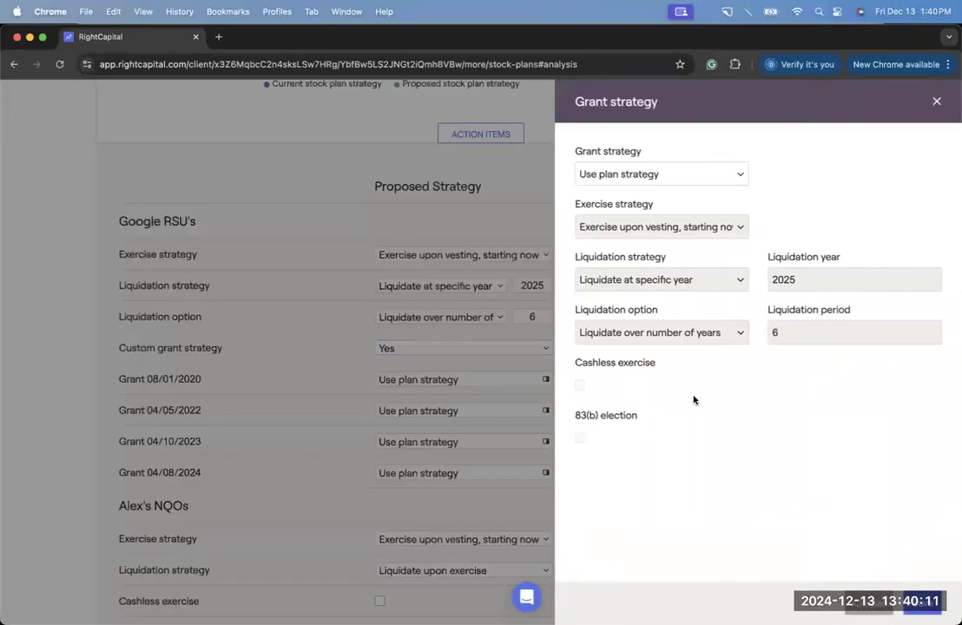
pyautogui.click(716, 176)
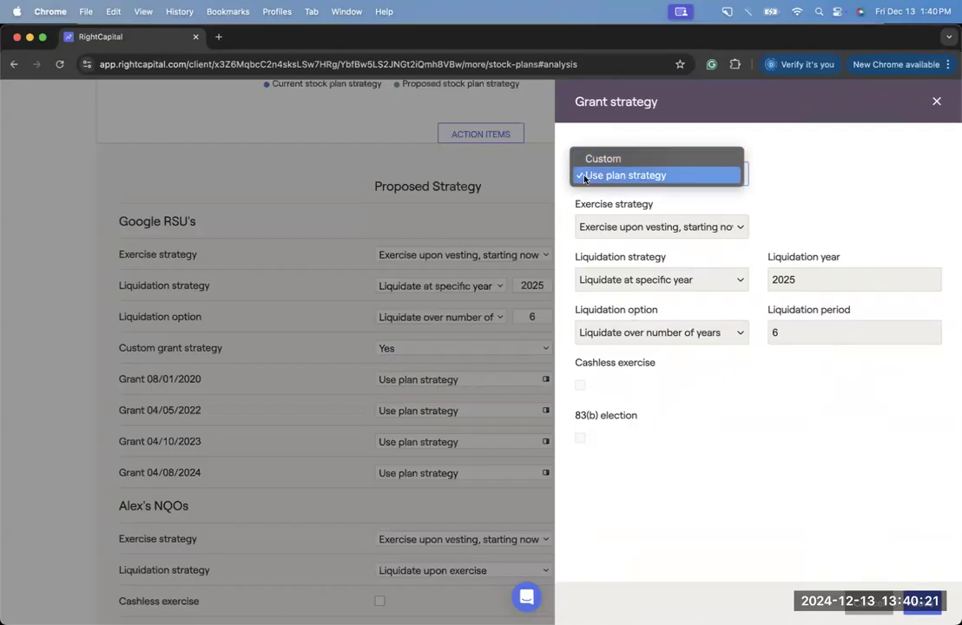
pyautogui.click(640, 159)
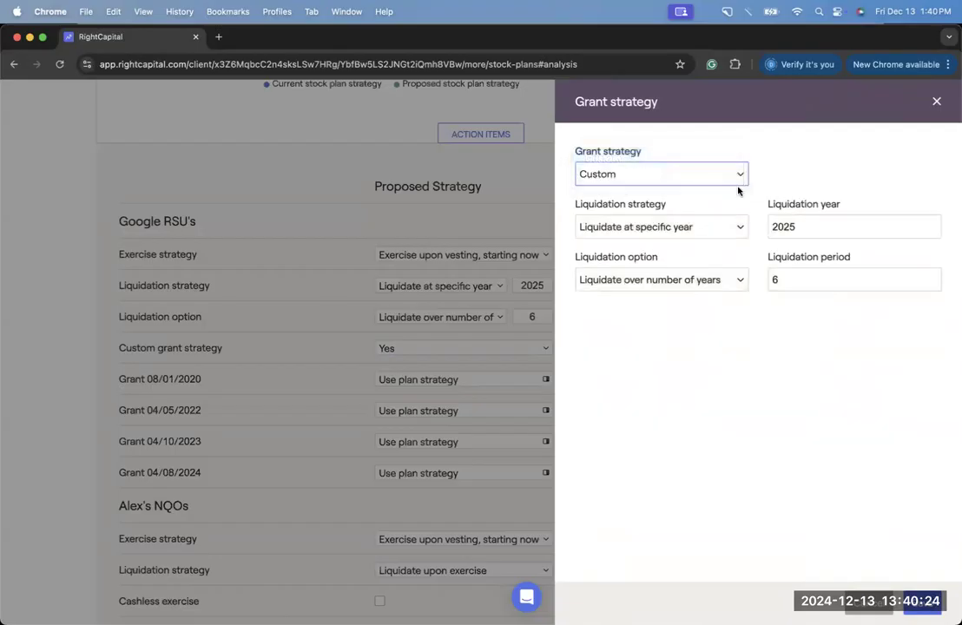
pyautogui.click(717, 232)
pyautogui.click(735, 385)
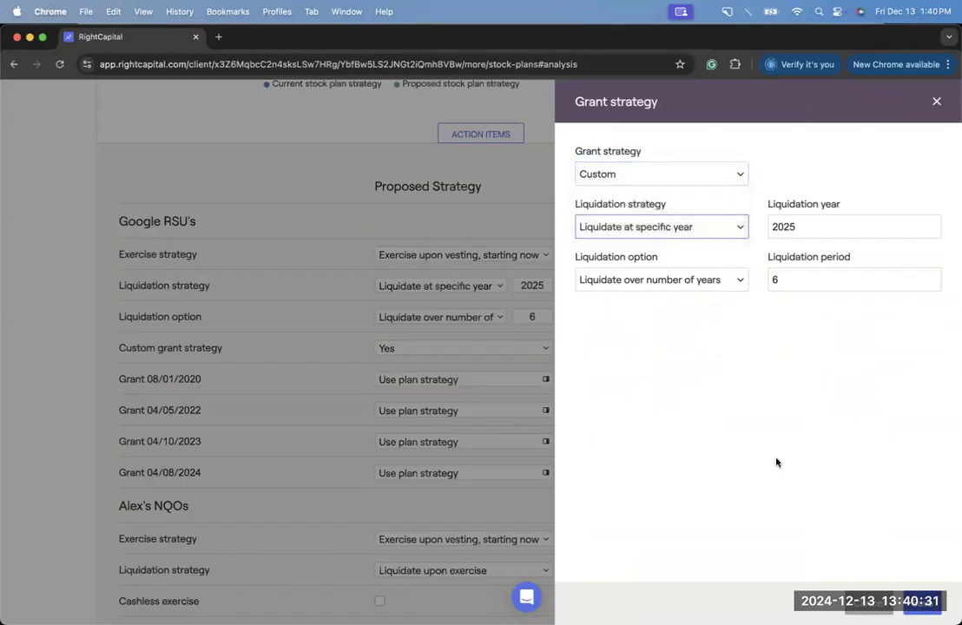
pyautogui.click(870, 604)
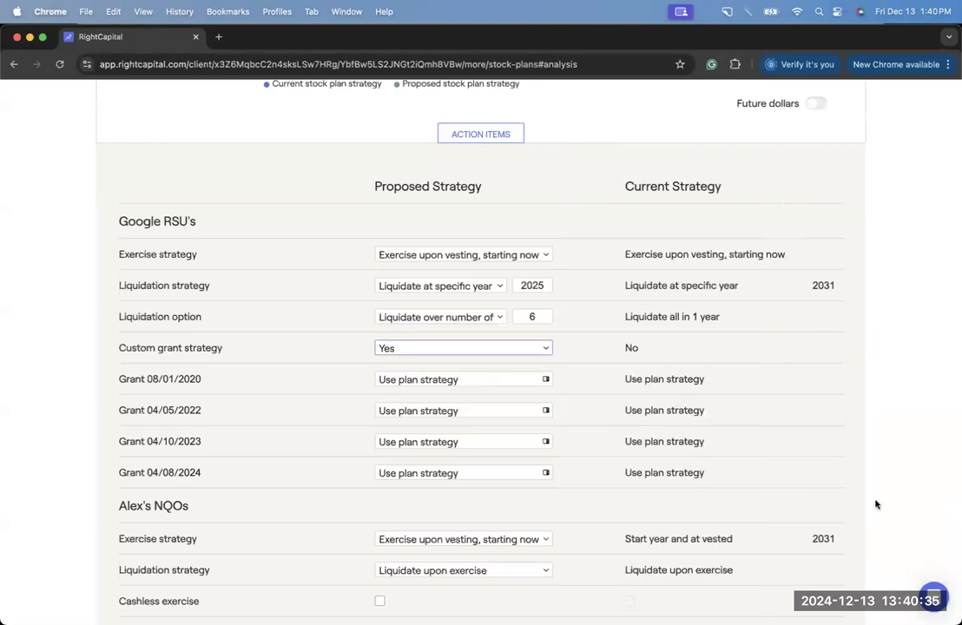
# Step: Set the Google RSU's custom grant strategy back to No and look over the NQO plan's grant rows
pyautogui.click(484, 349)
pyautogui.click(484, 365)
pyautogui.scroll(-3, 654, 396)
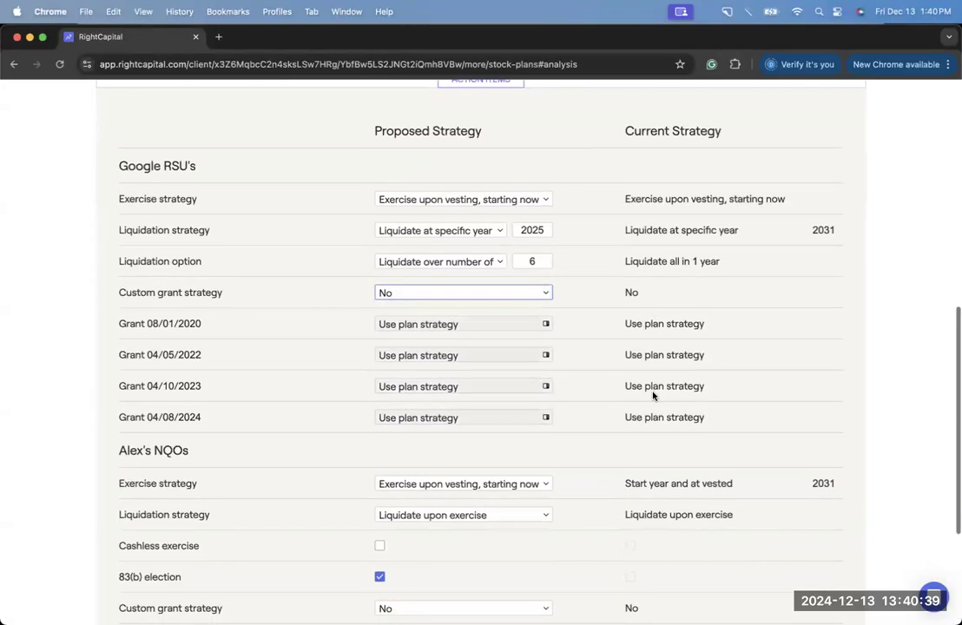
pyautogui.scroll(-1, 653, 396)
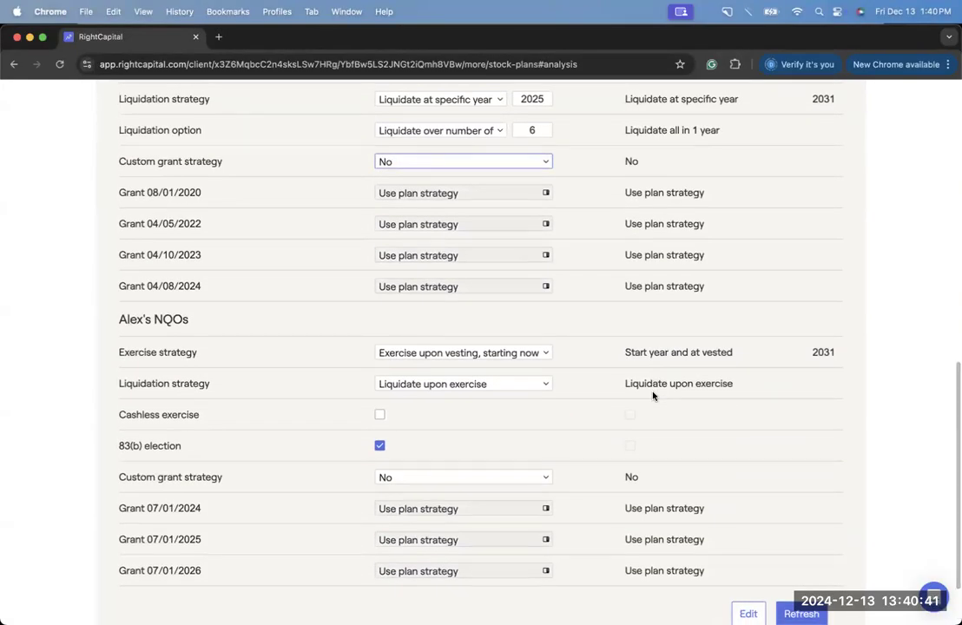
# Step: Refresh the stock plan analysis with the proposed strategies using the plan strategy for every grant
pyautogui.scroll(-1, 653, 396)
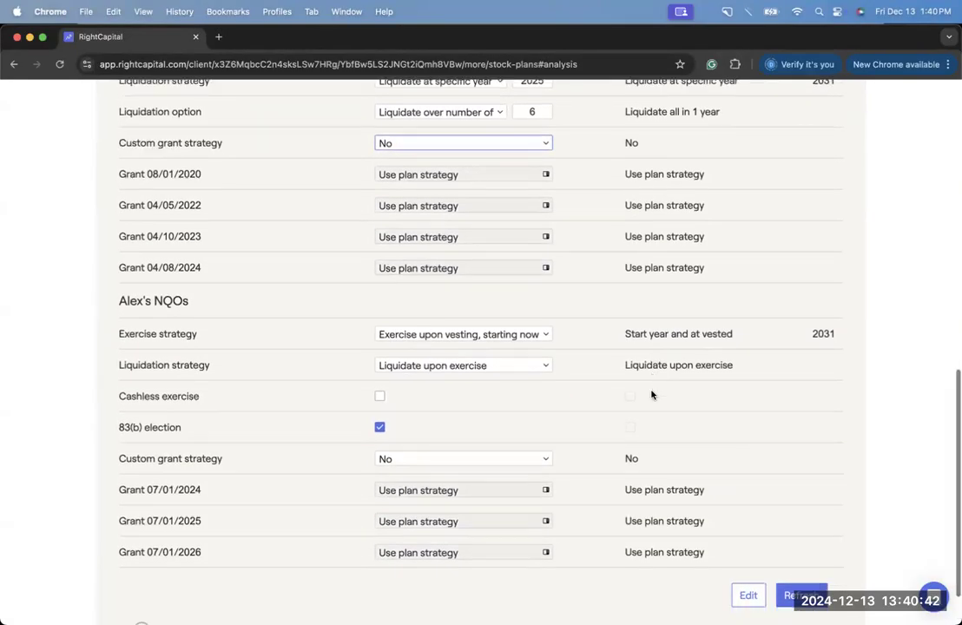
pyautogui.click(795, 596)
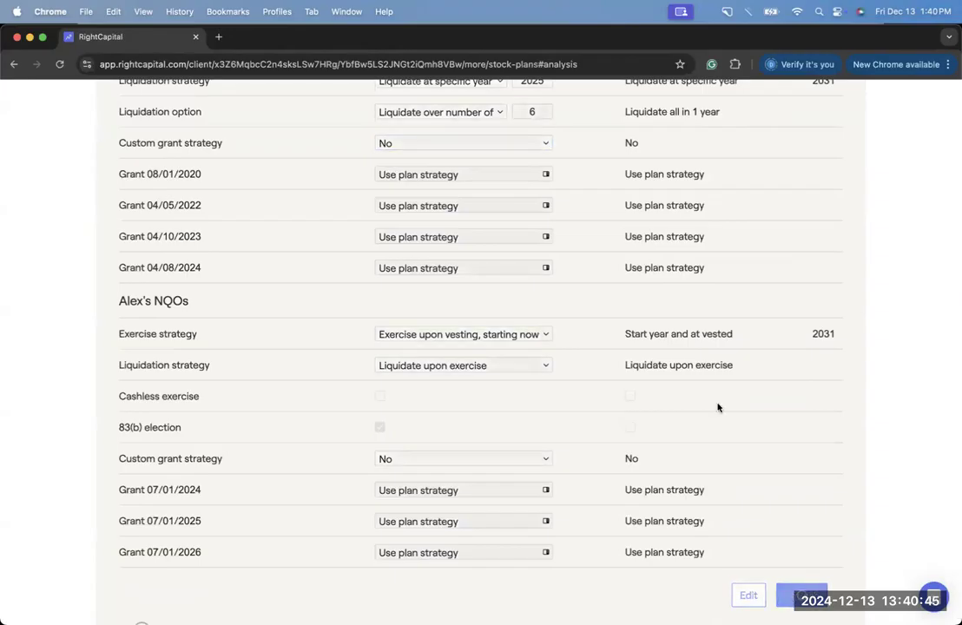
pyautogui.scroll(7, 718, 408)
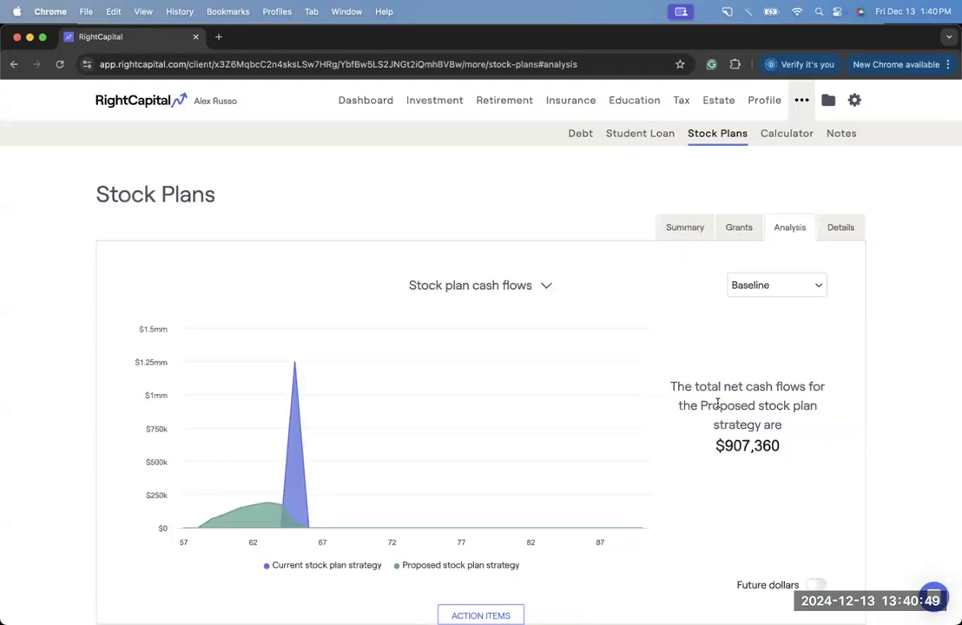
# Step: Review the stock plan details for the total by shares, by value, as cash flows and as taxes
pyautogui.click(839, 236)
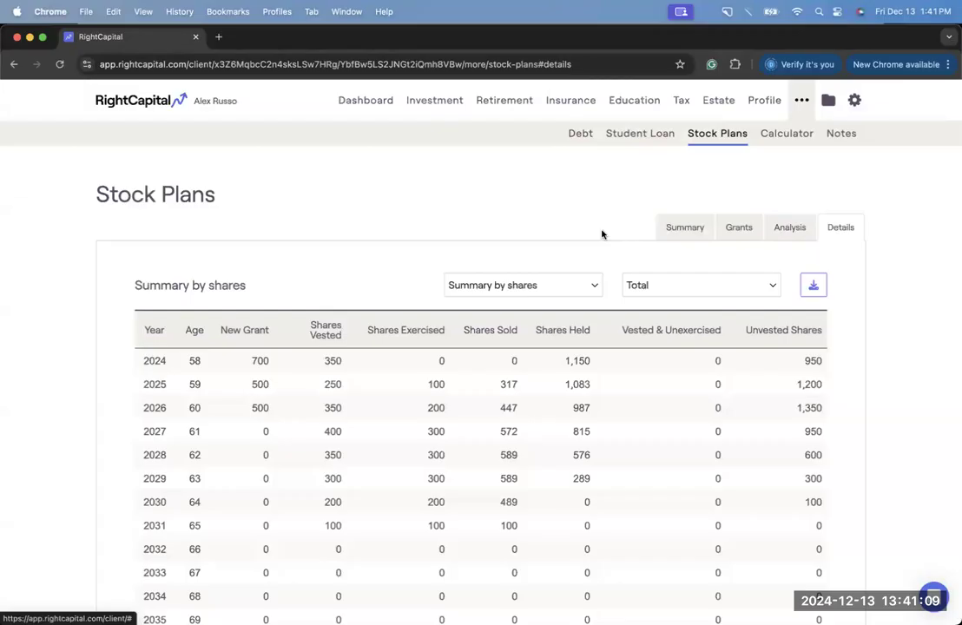
pyautogui.scroll(-2, 602, 234)
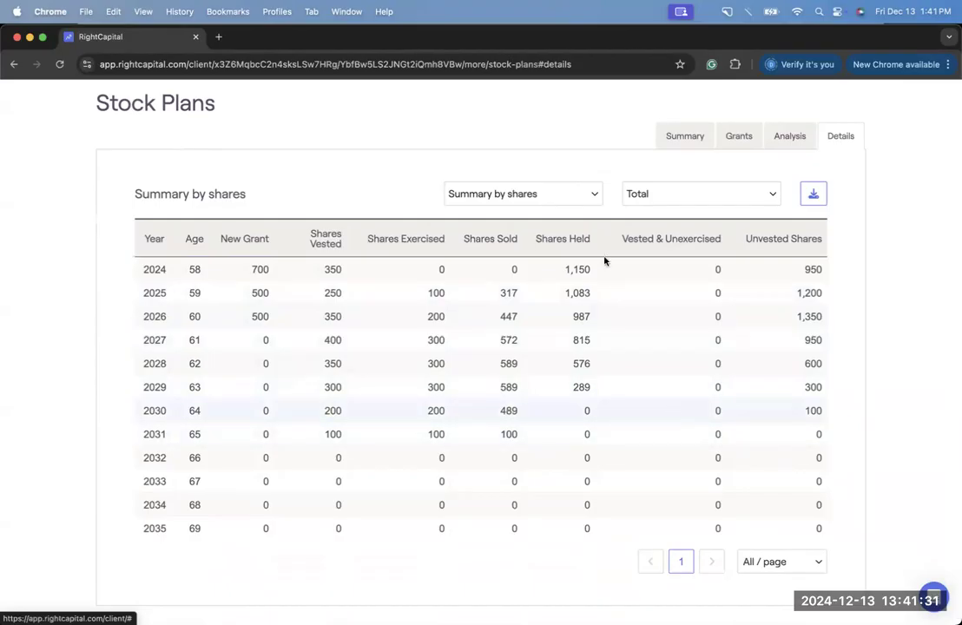
pyautogui.click(568, 198)
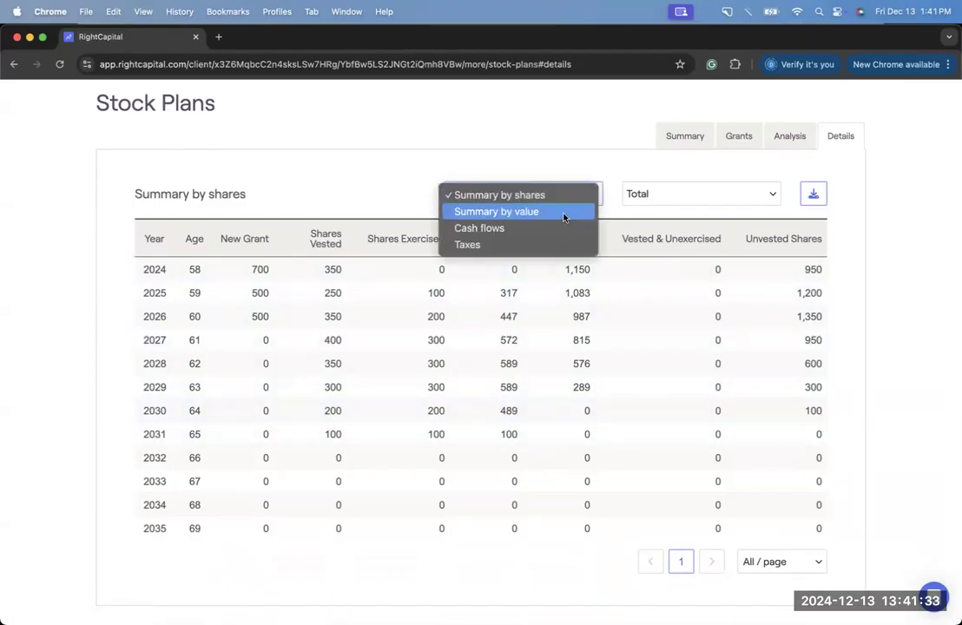
pyautogui.click(563, 213)
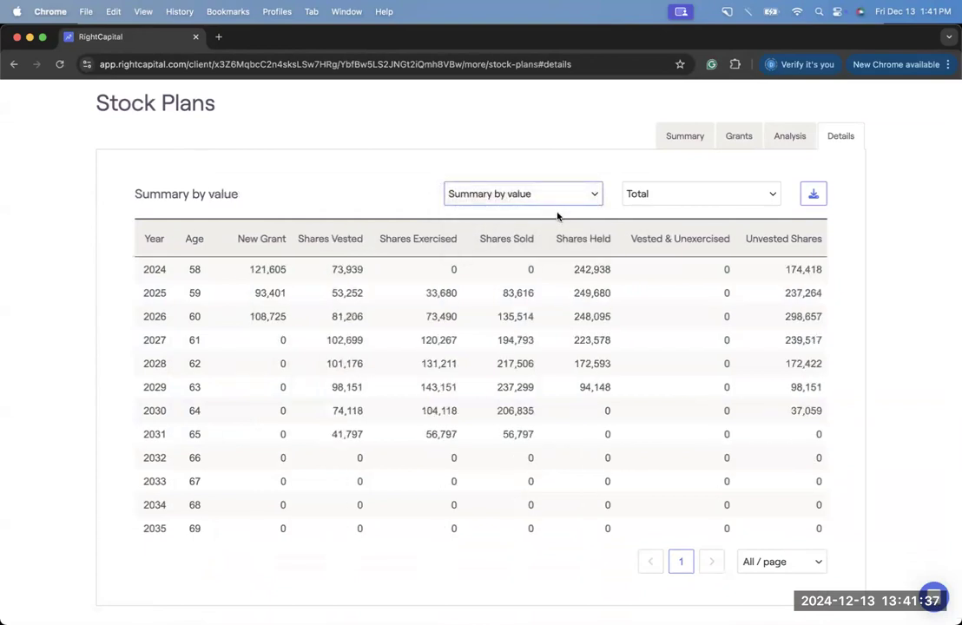
pyautogui.click(558, 196)
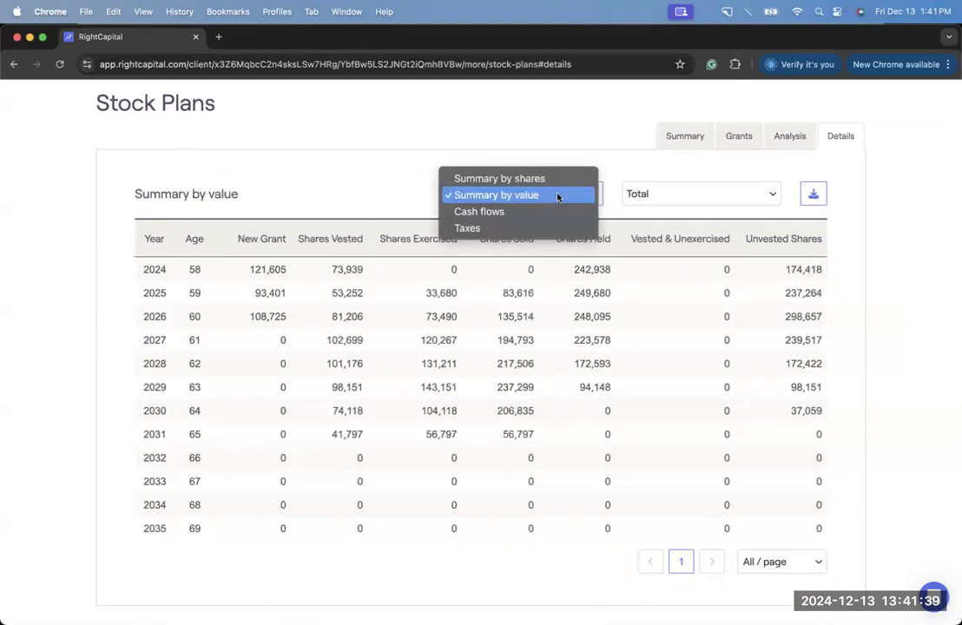
pyautogui.click(547, 211)
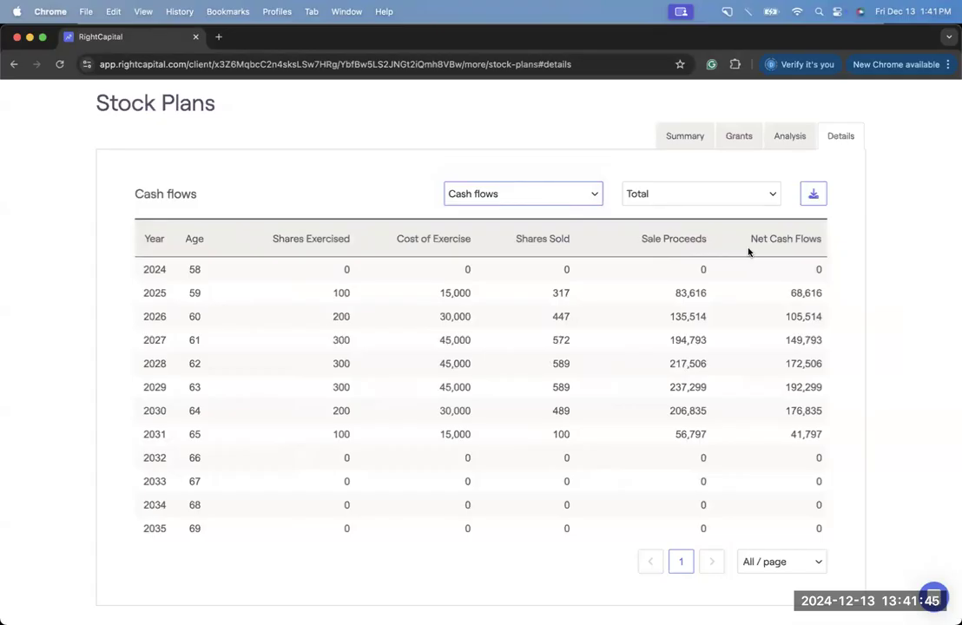
pyautogui.click(548, 195)
pyautogui.click(552, 238)
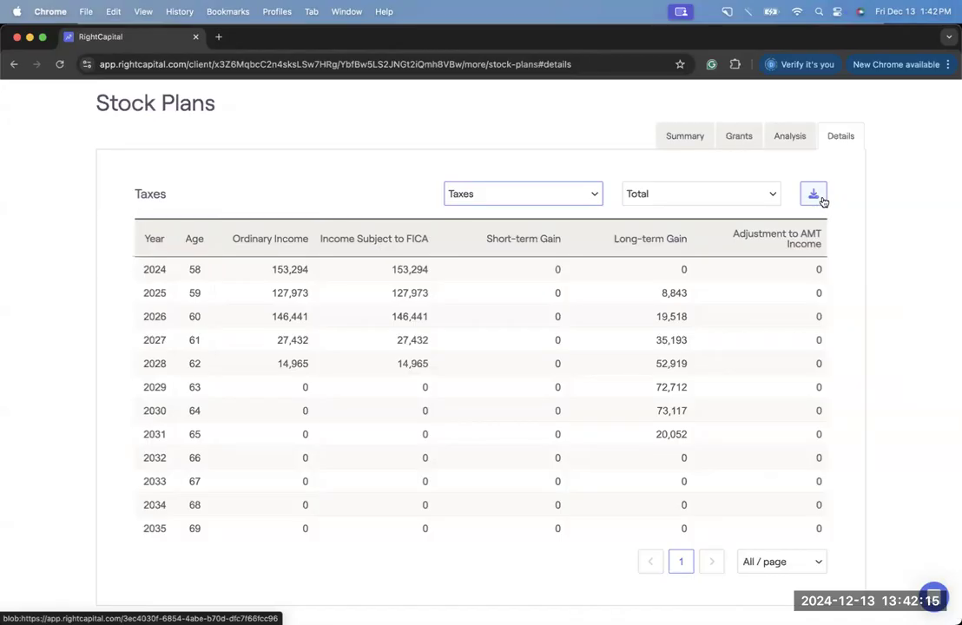
# Step: Compare the invested assets under the current and proposed strategies in the stock plan analysis, and open the Retirement Analysis
pyautogui.click(777, 142)
pyautogui.click(547, 195)
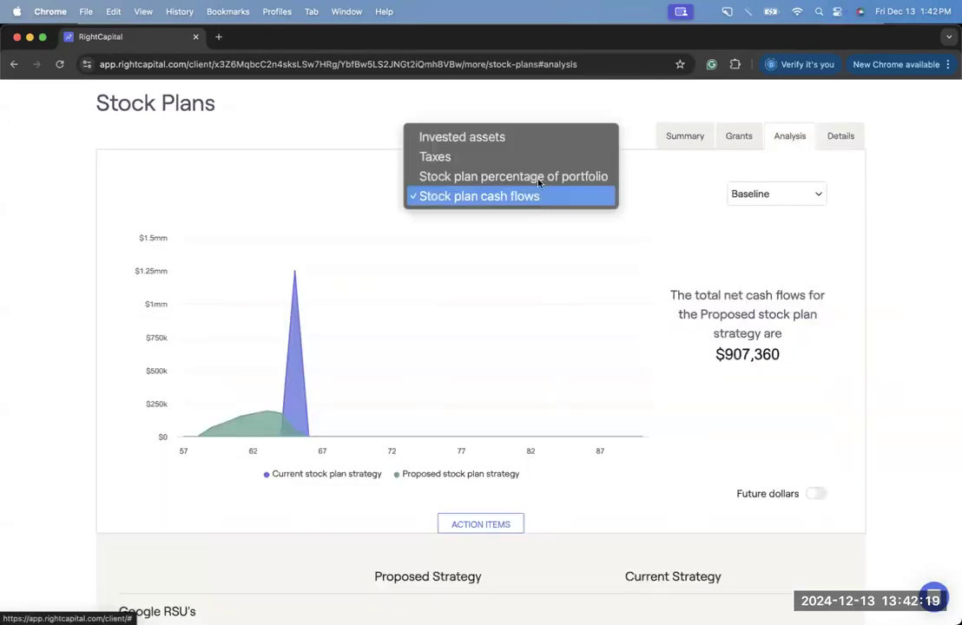
pyautogui.click(520, 139)
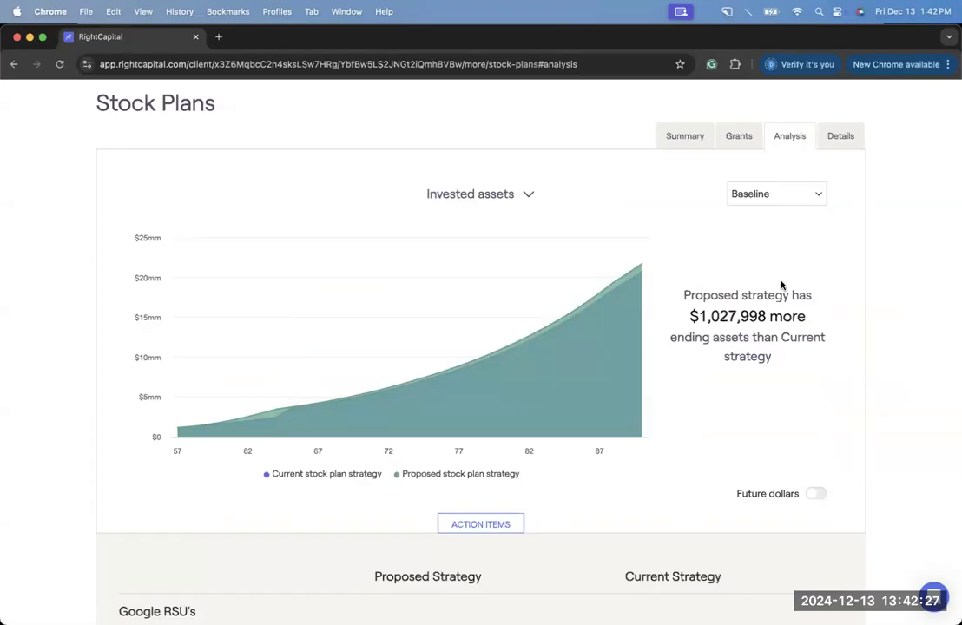
pyautogui.scroll(3, 782, 285)
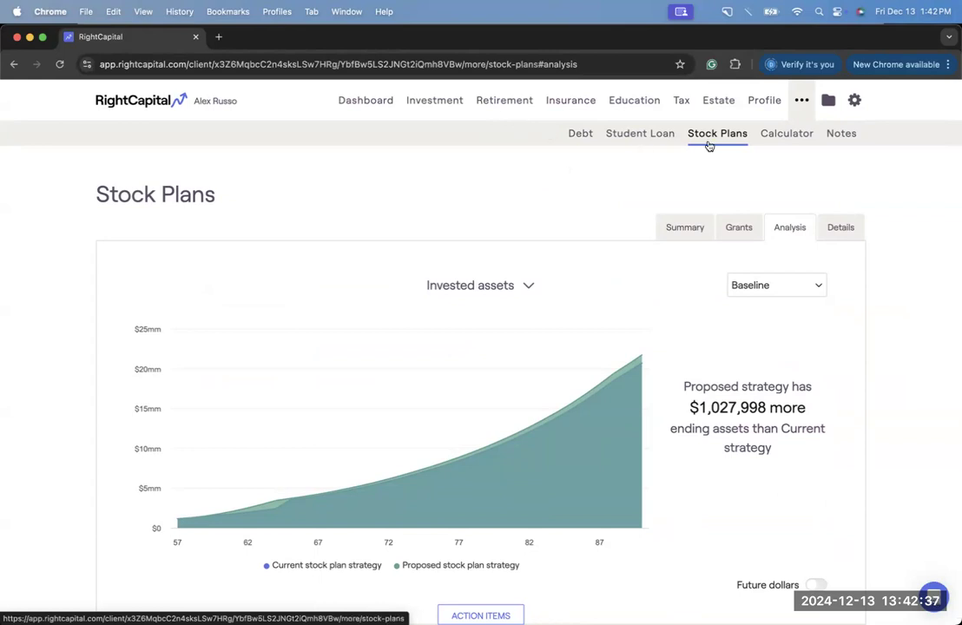
pyautogui.click(501, 108)
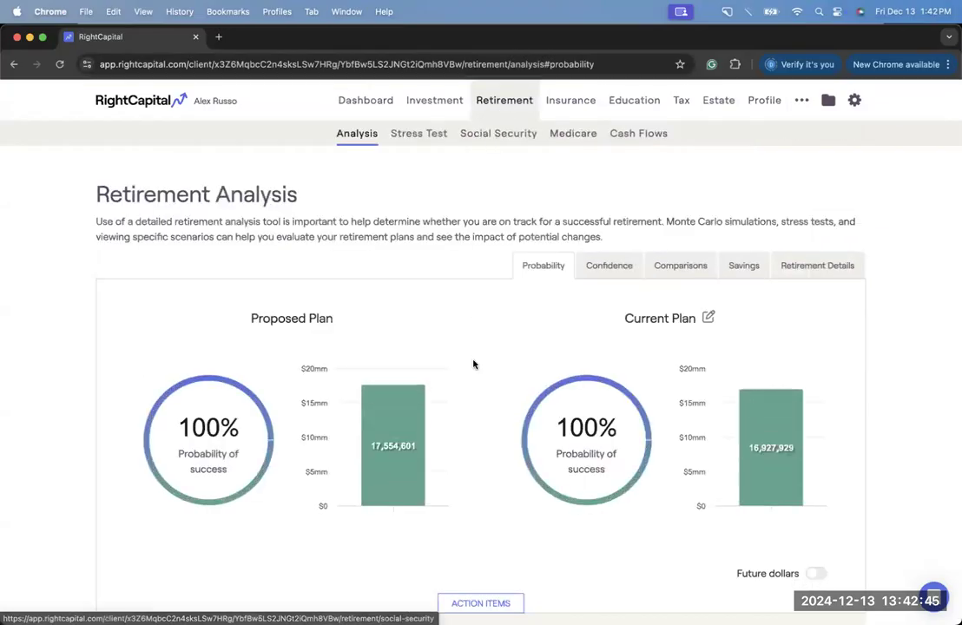
# Step: Set the proposed plan's stock plan strategy to Current strategy and refresh the retirement probabilities
pyautogui.scroll(-5, 473, 365)
pyautogui.click(622, 465)
pyautogui.click(625, 451)
pyautogui.scroll(4, 551, 387)
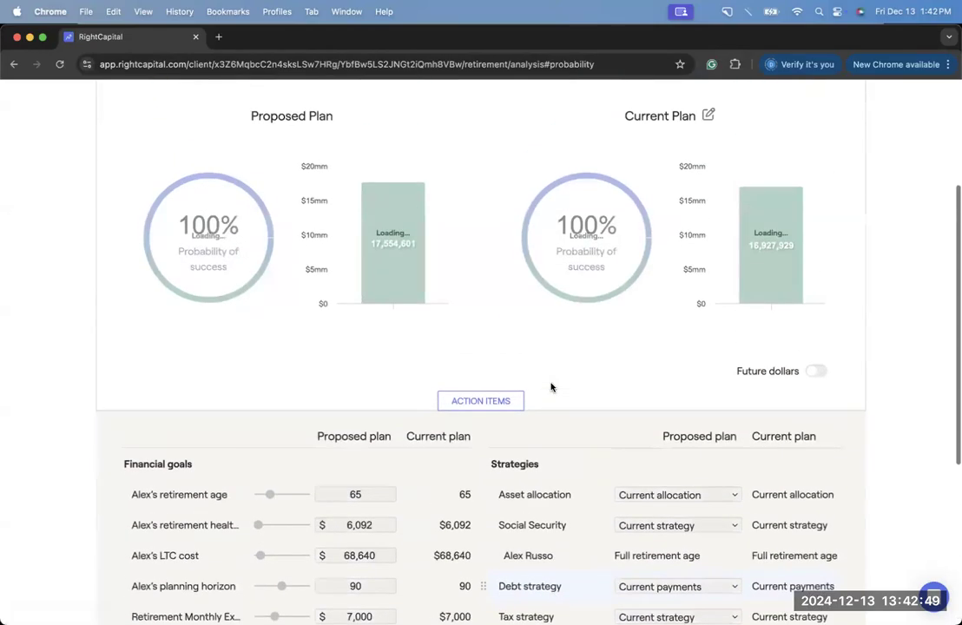
pyautogui.scroll(1, 550, 388)
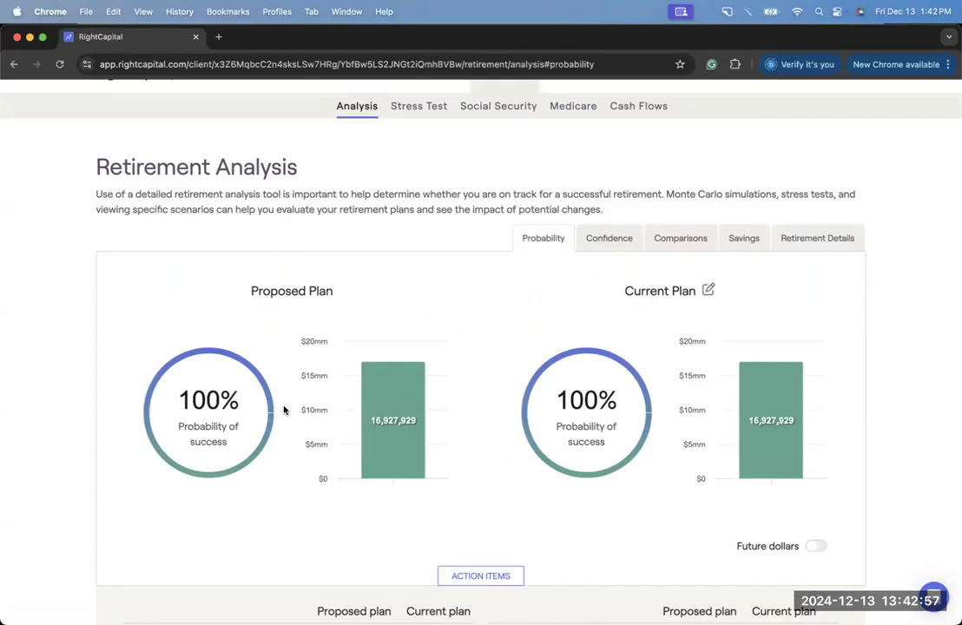
pyautogui.scroll(-1, 284, 410)
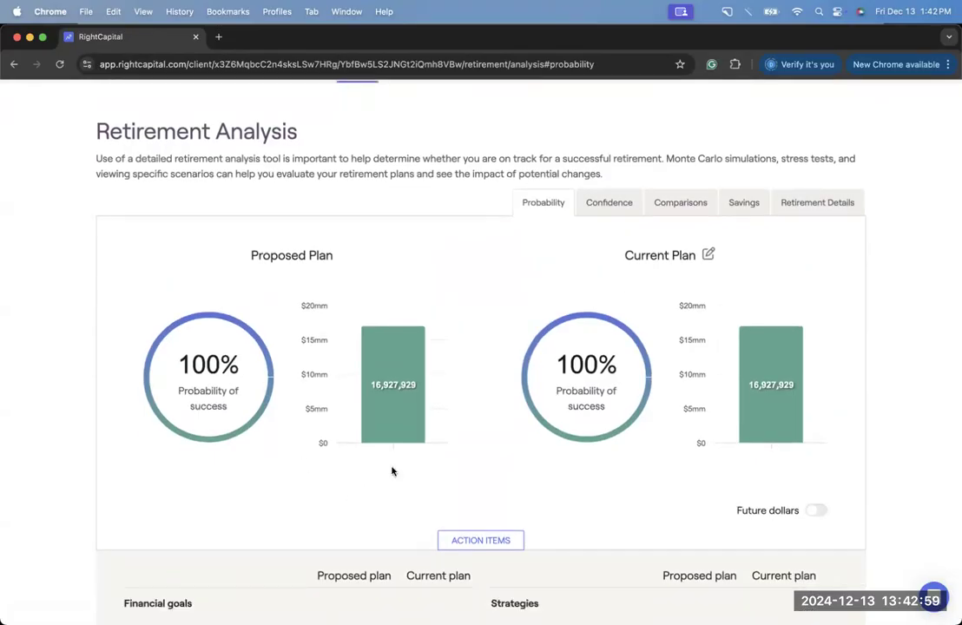
# Step: Set the proposed plan's stock plan strategy to Stock plan proposal and refresh the retirement probabilities
pyautogui.scroll(-1, 501, 460)
pyautogui.scroll(-5, 502, 460)
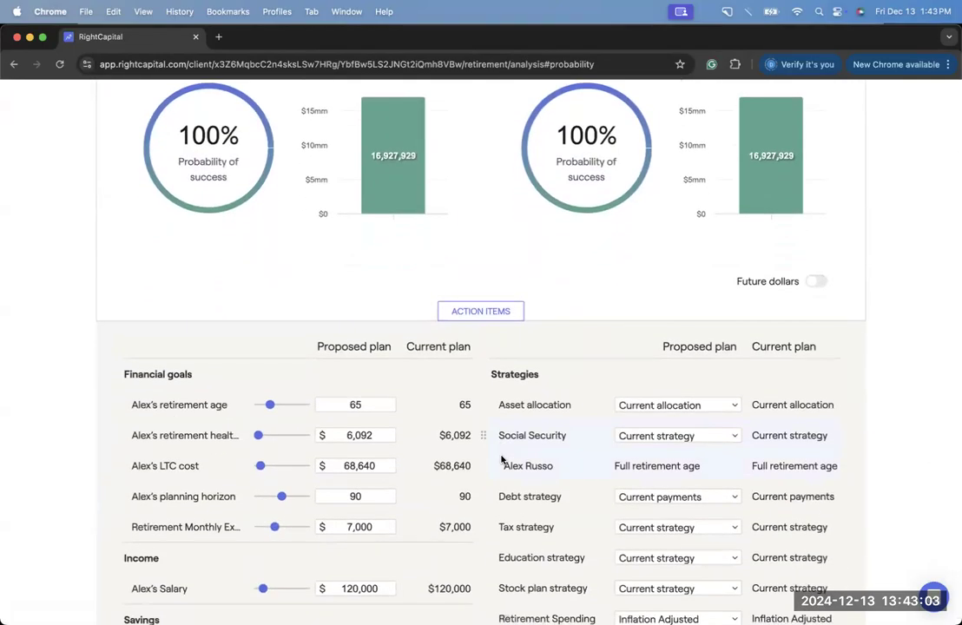
pyautogui.scroll(-3, 501, 460)
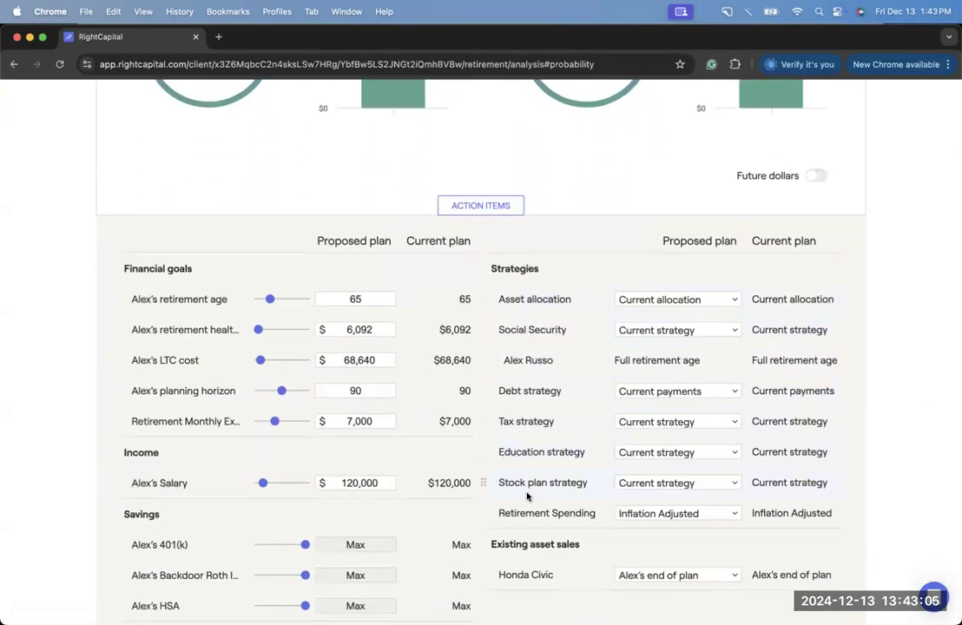
pyautogui.scroll(-1, 527, 496)
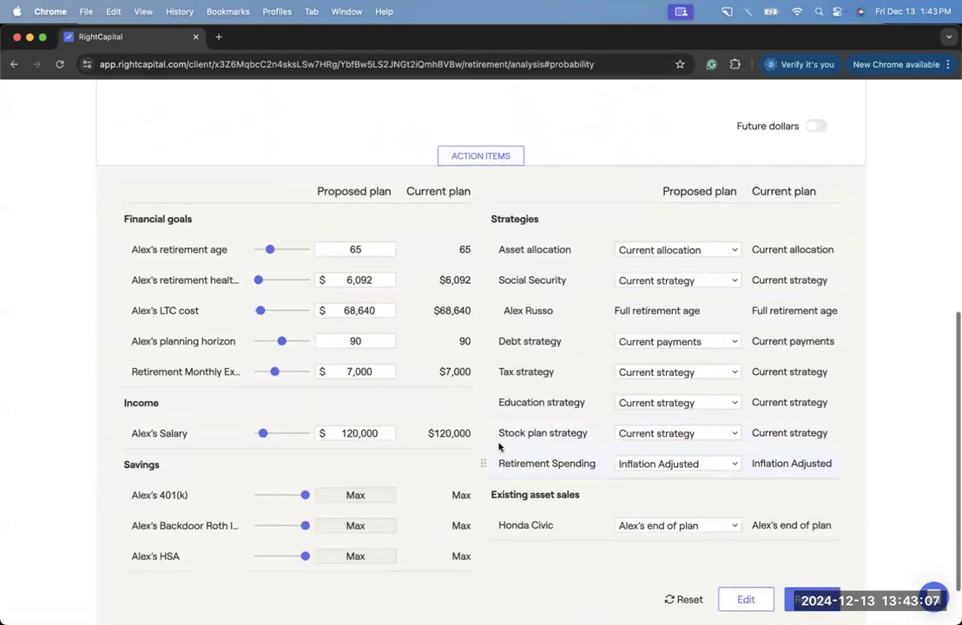
pyautogui.click(636, 434)
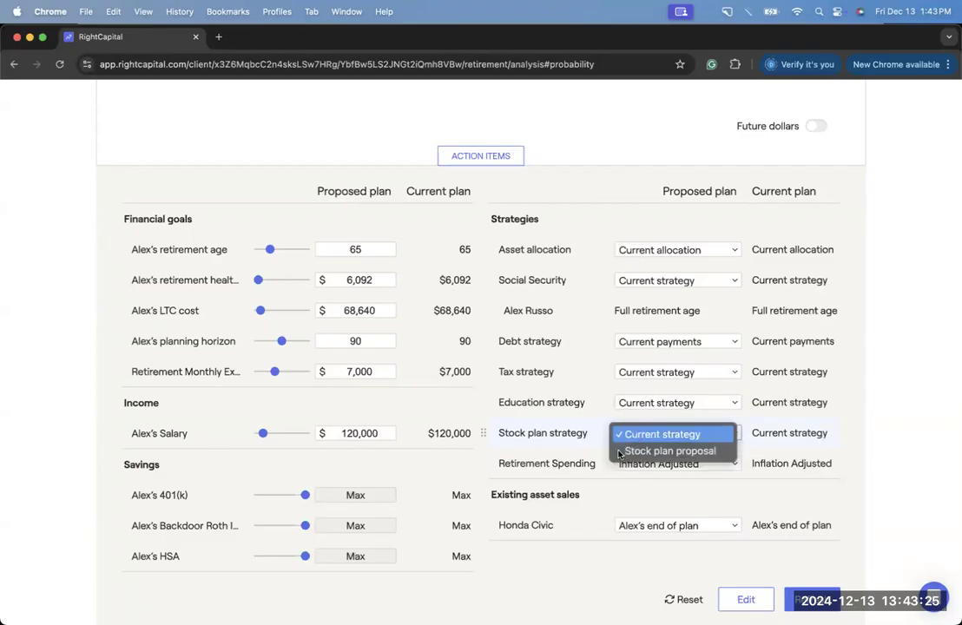
pyautogui.click(621, 451)
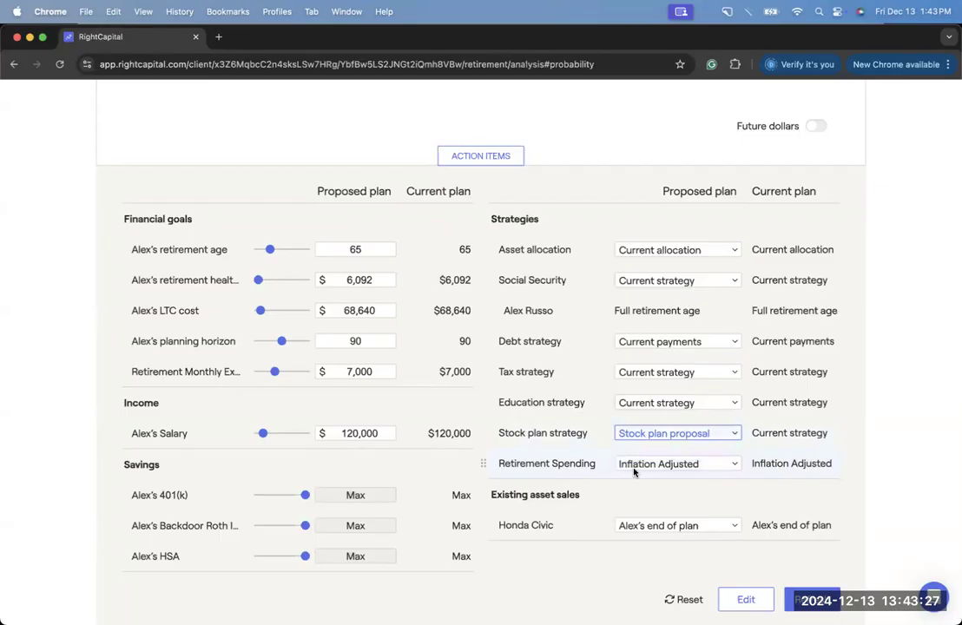
pyautogui.click(797, 590)
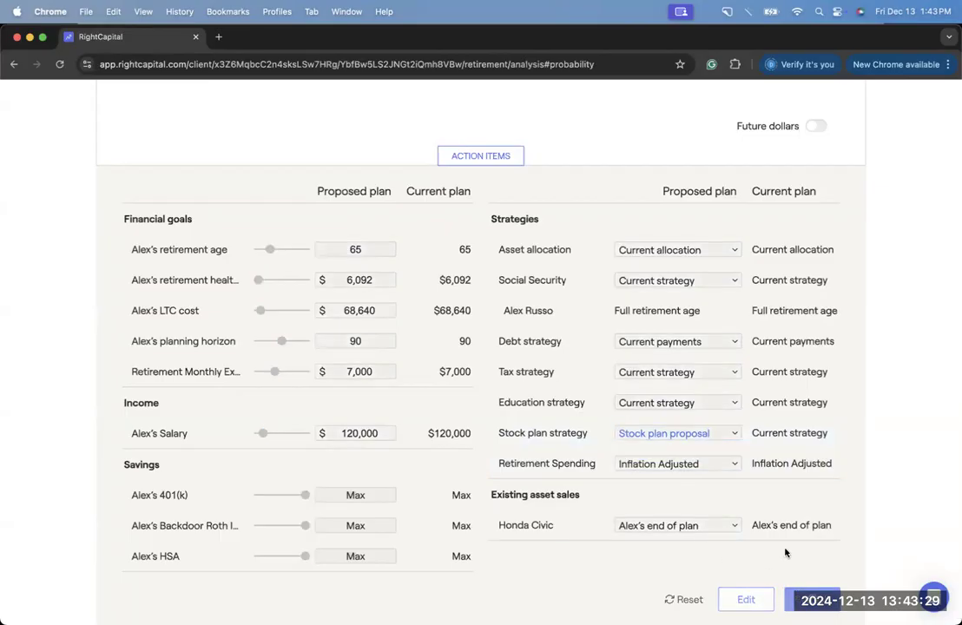
pyautogui.scroll(3, 560, 408)
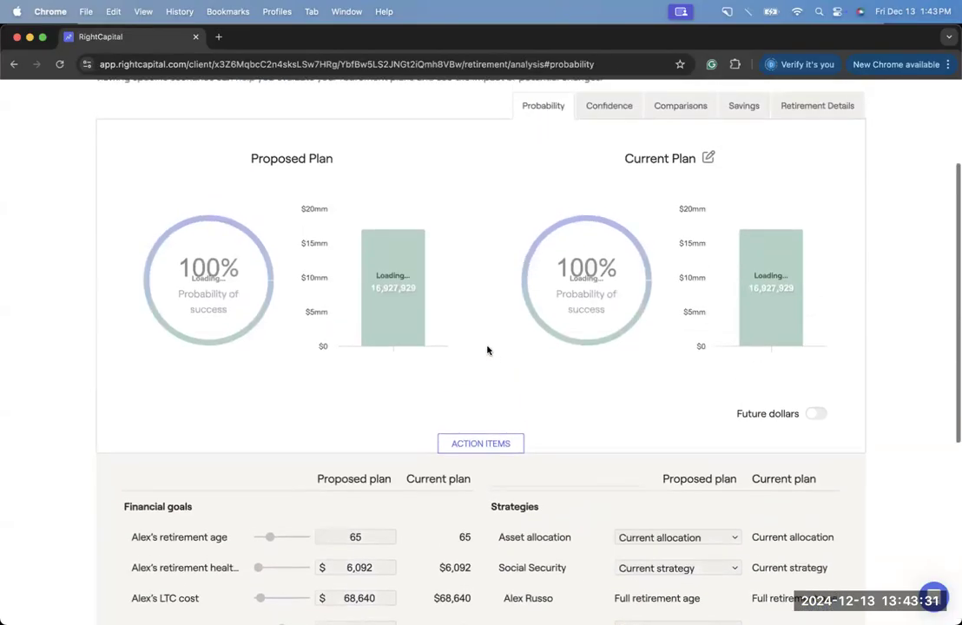
pyautogui.scroll(1, 487, 350)
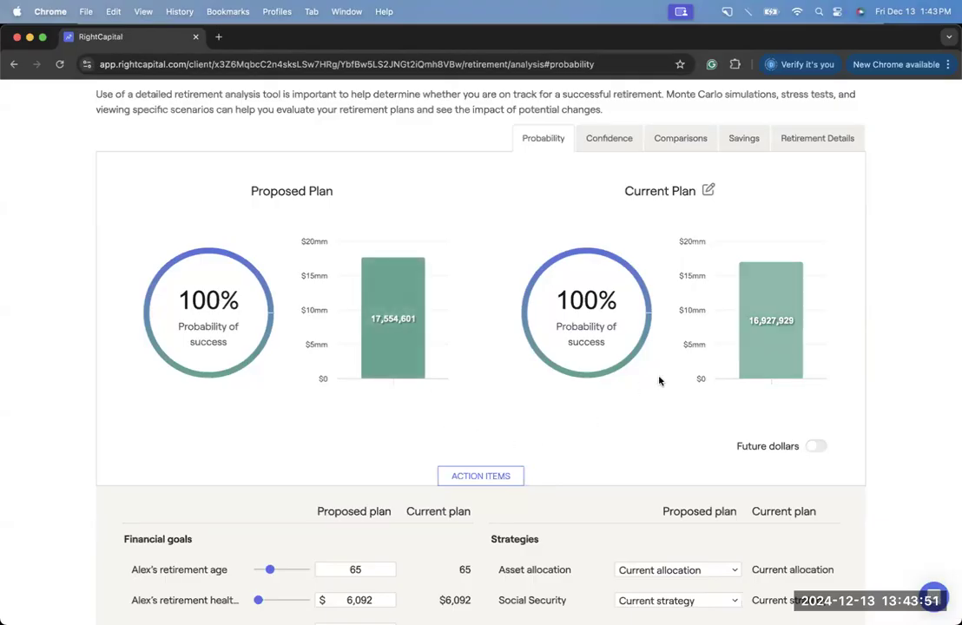
pyautogui.scroll(3, 466, 298)
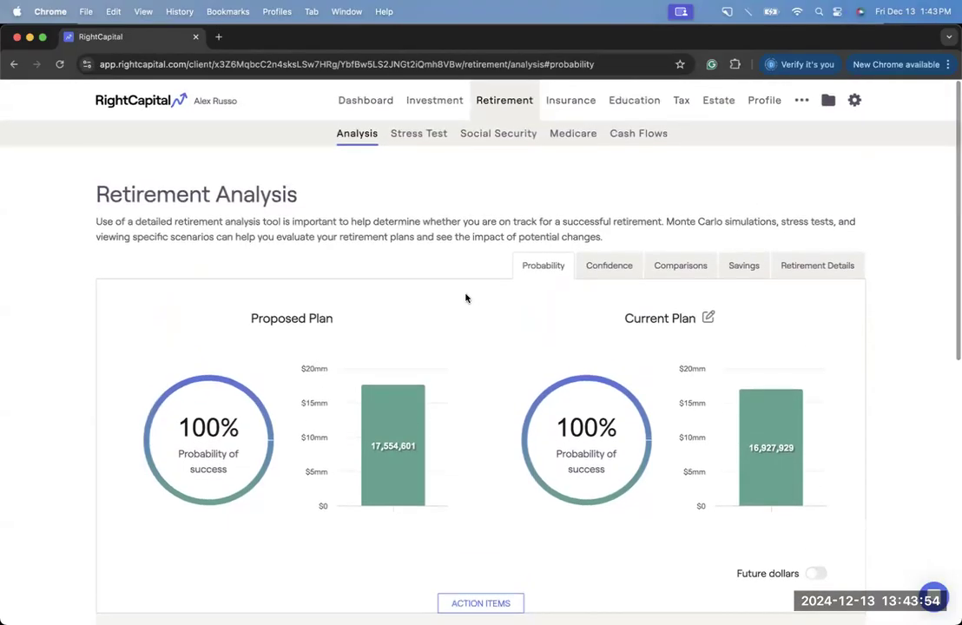
# Step: Examine the proposed plan's retirement cash flow summary and its Other Inflows breakdown for options and RSUs
pyautogui.click(634, 138)
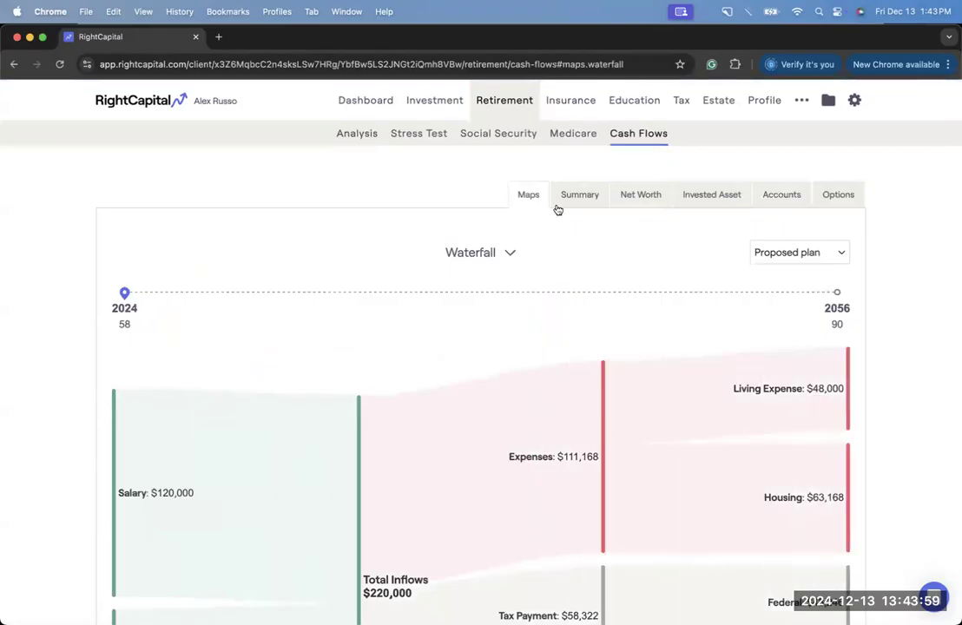
pyautogui.click(563, 201)
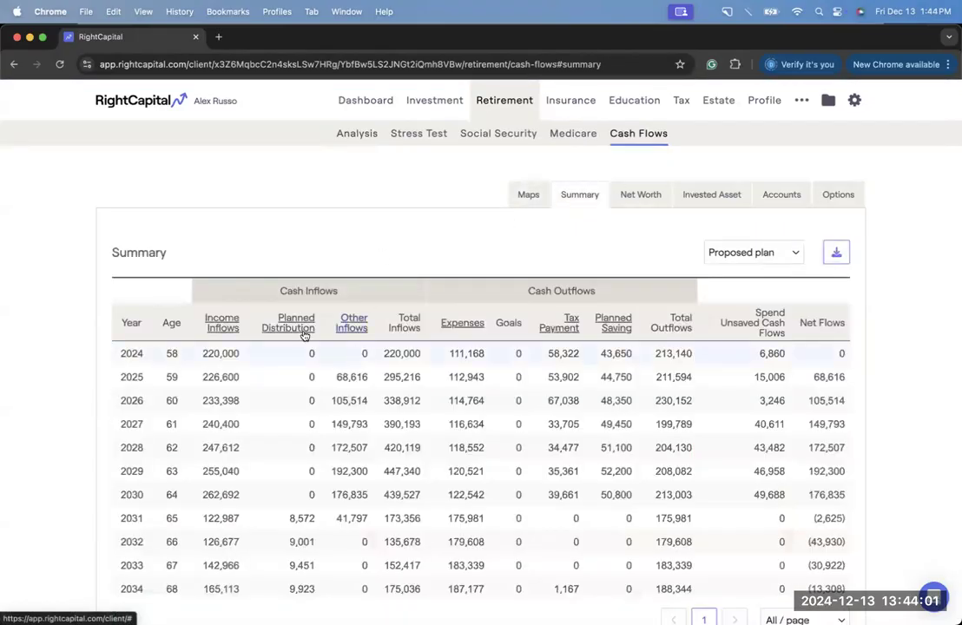
pyautogui.click(351, 323)
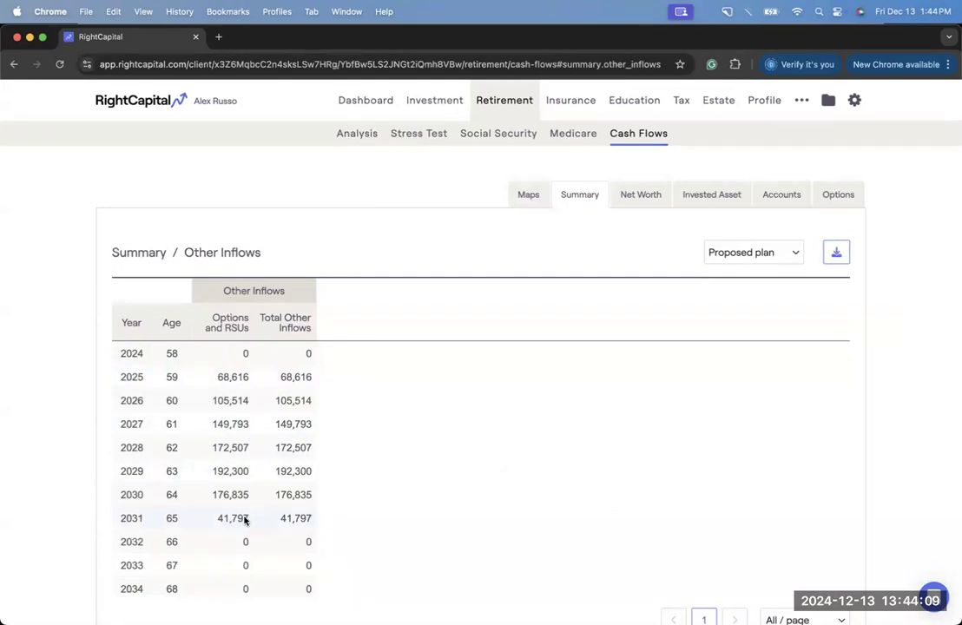
pyautogui.click(141, 254)
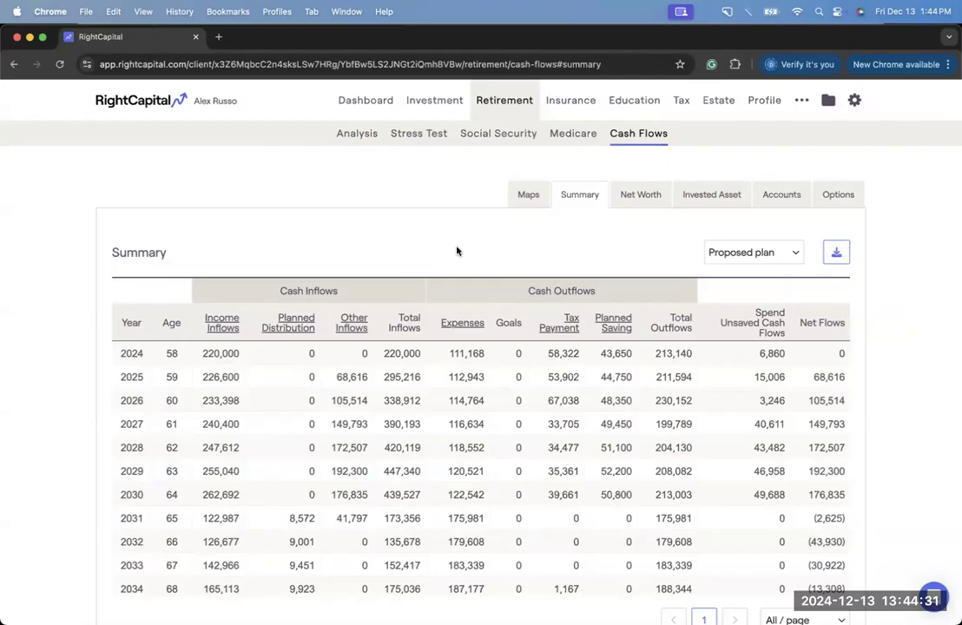
# Step: Return to the Retirement Analysis action items and open the RightCapital Help Center
pyautogui.click(357, 135)
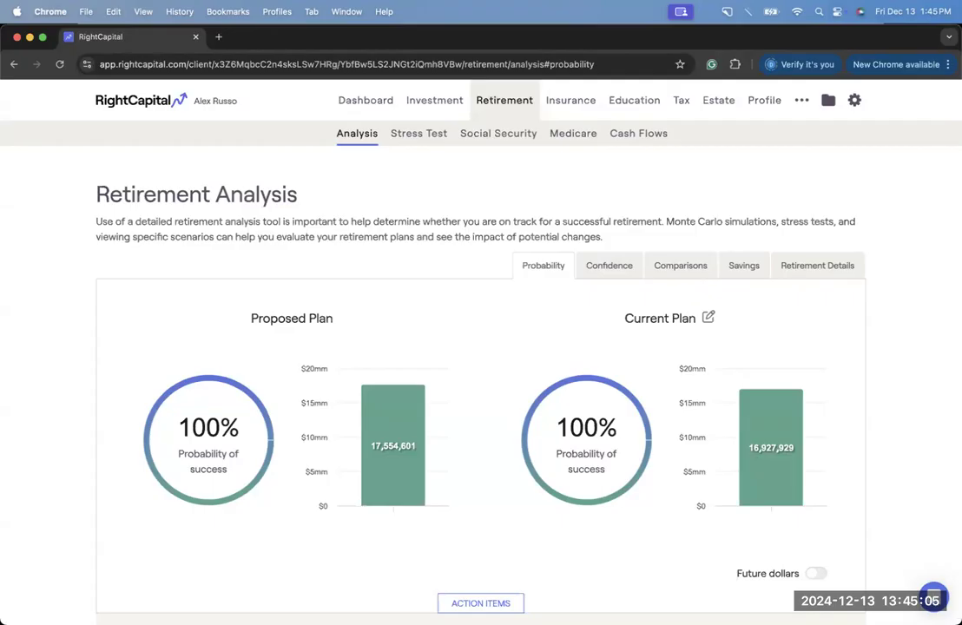
pyautogui.scroll(-2, 865, 367)
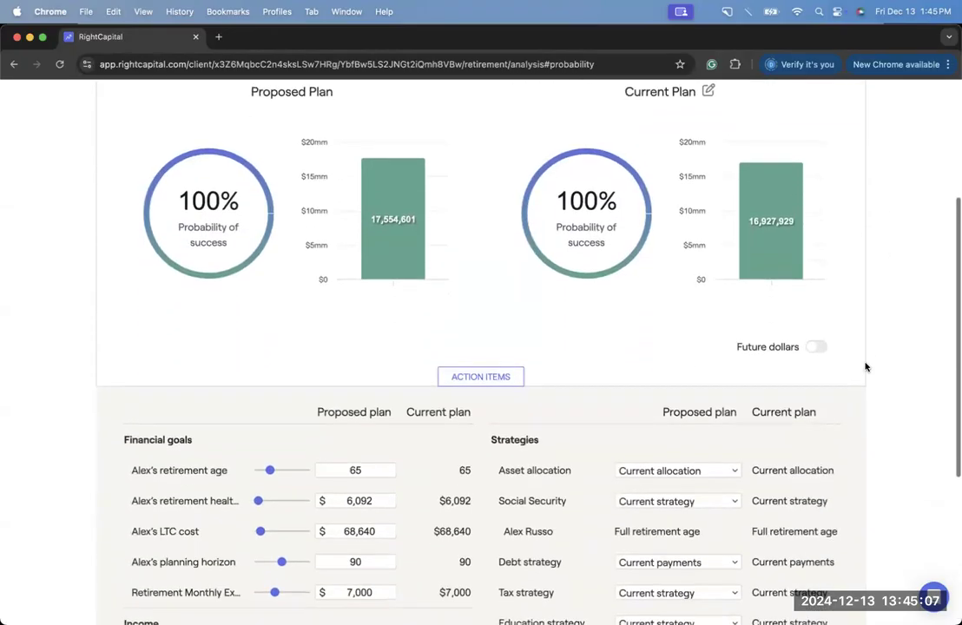
pyautogui.scroll(3, 502, 377)
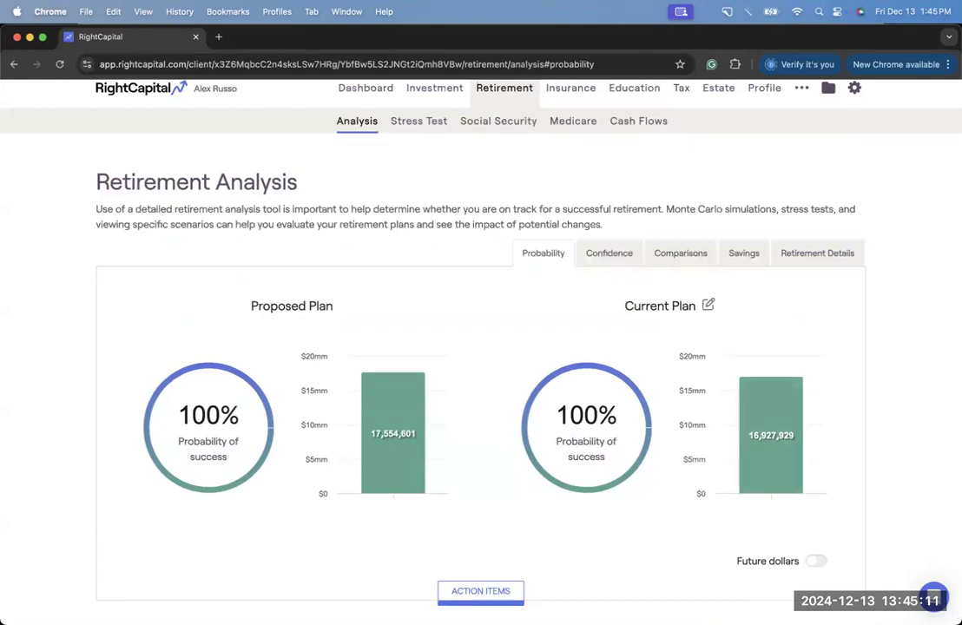
pyautogui.click(933, 598)
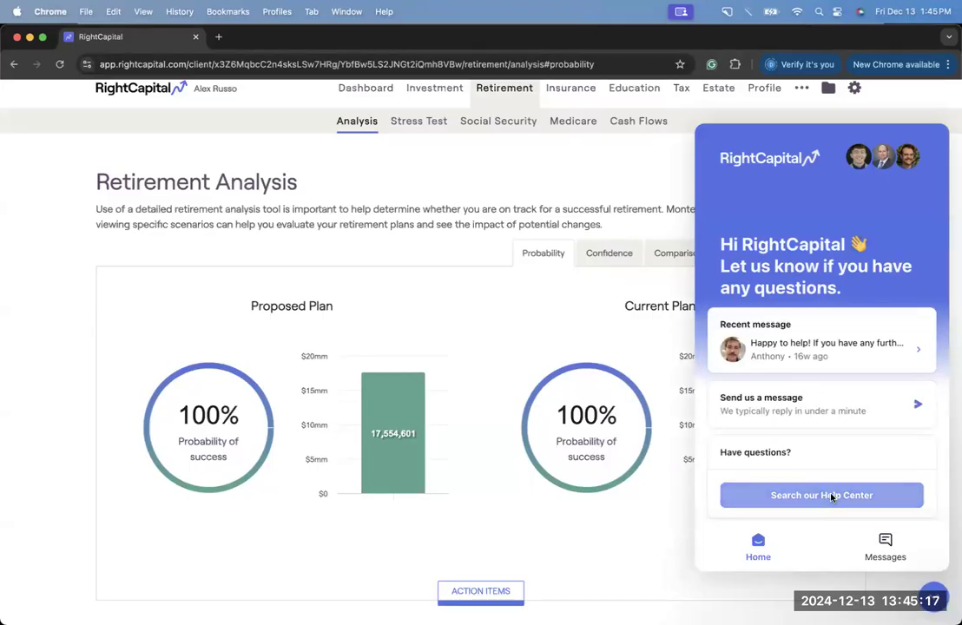
pyautogui.click(832, 496)
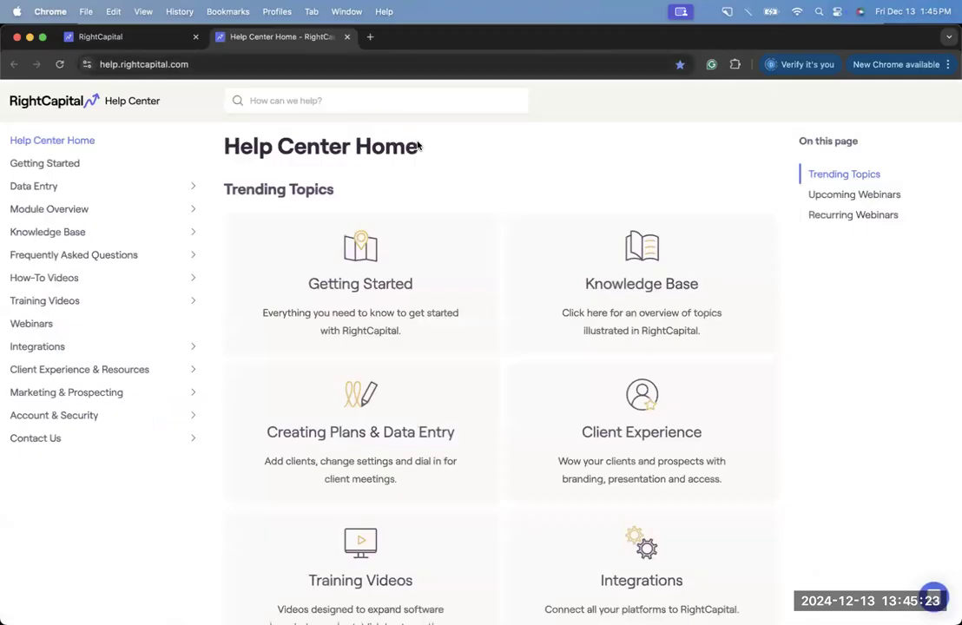
# Step: Search the Help Center for "stock plans" and look over the Stock Plans data entry article
pyautogui.click(417, 102)
pyautogui.write('stock plans')
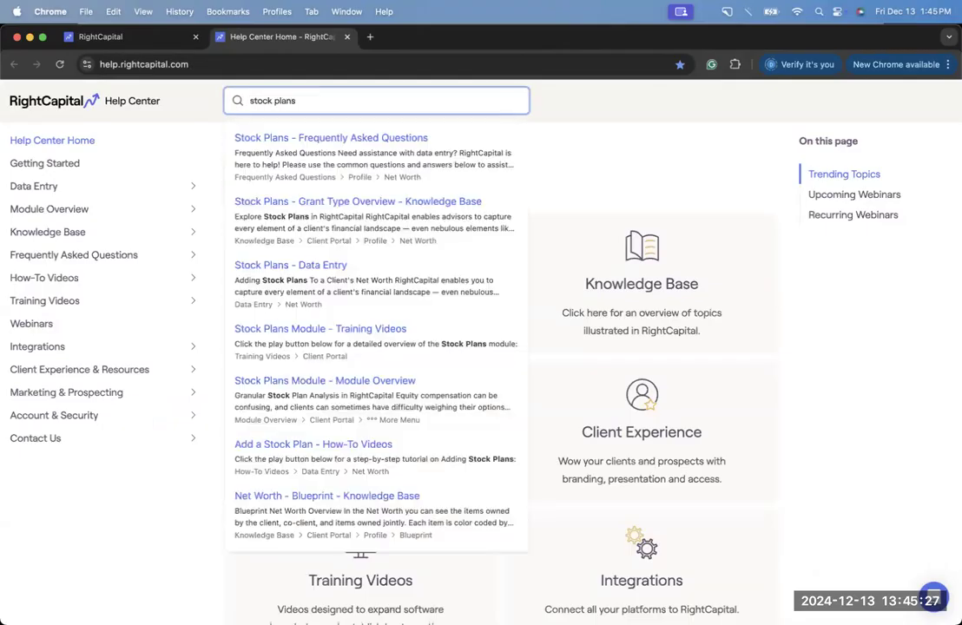
pyautogui.click(302, 278)
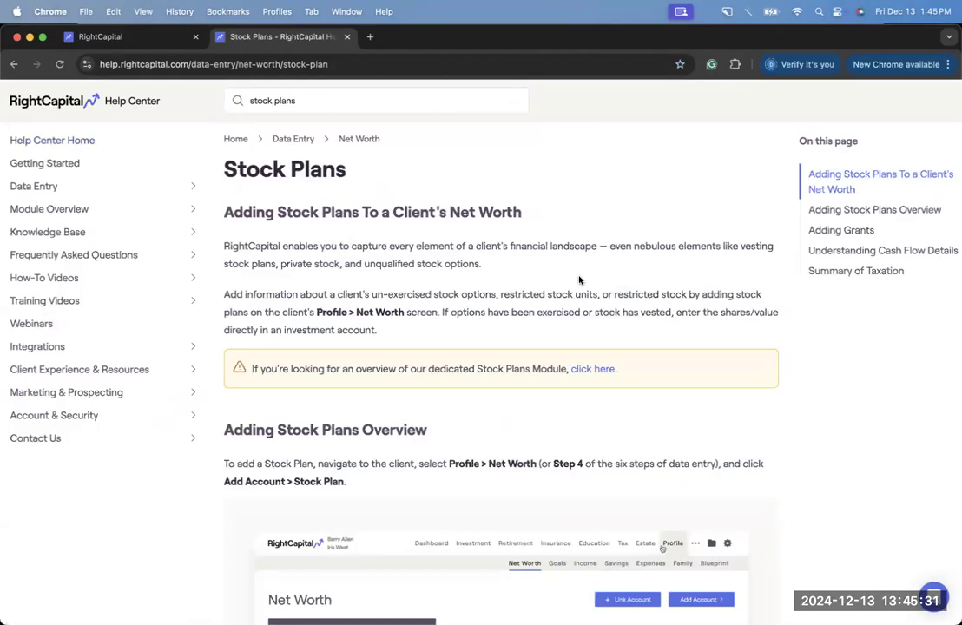
pyautogui.scroll(-5, 556, 286)
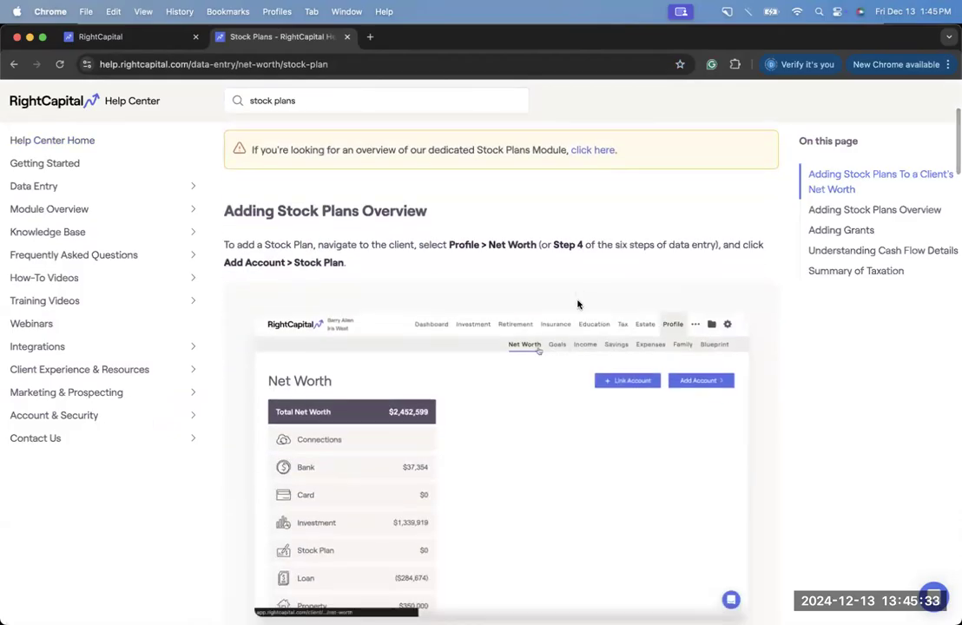
pyautogui.scroll(4, 578, 301)
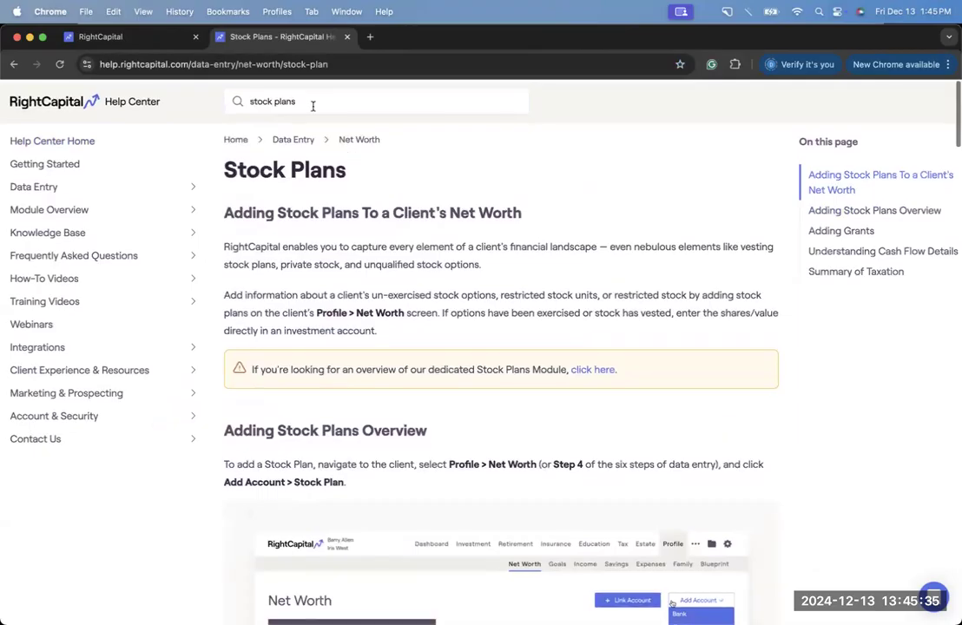
# Step: Open the Stock Plans Module overview article from the "stock plans" search results and view its introduction
pyautogui.click(306, 99)
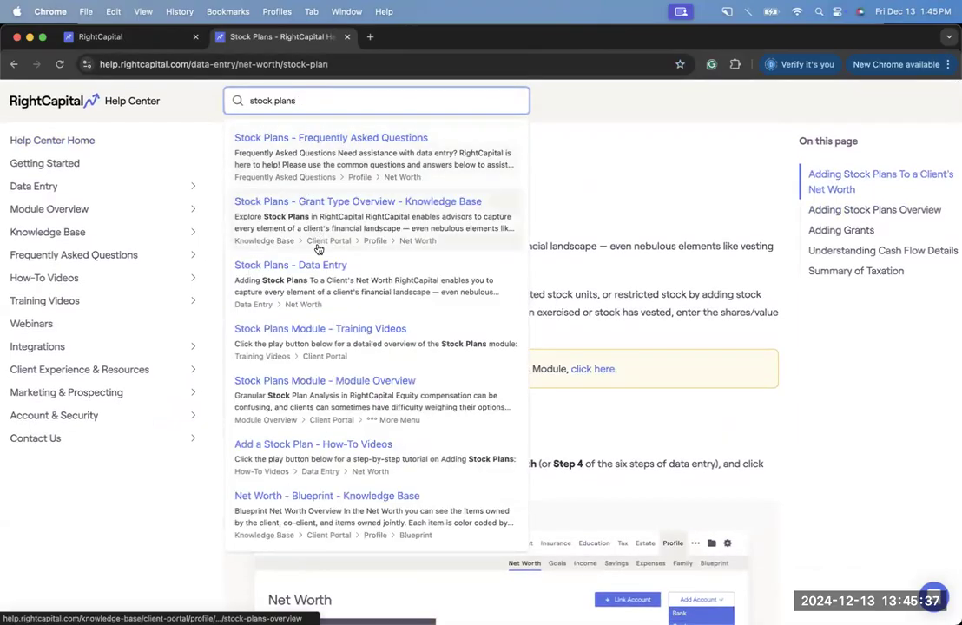
pyautogui.click(320, 400)
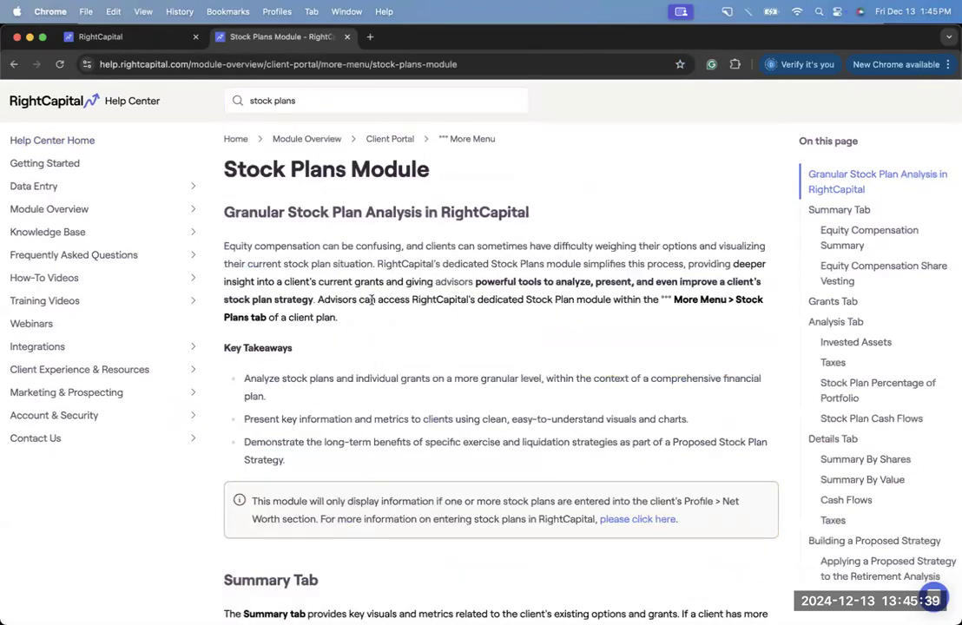
pyautogui.click(324, 98)
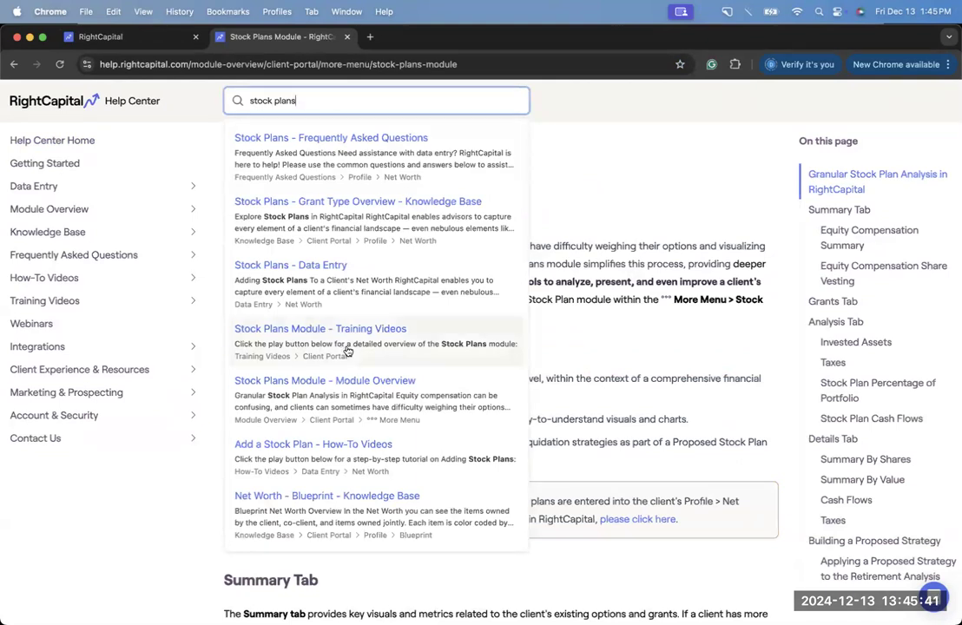
pyautogui.click(629, 319)
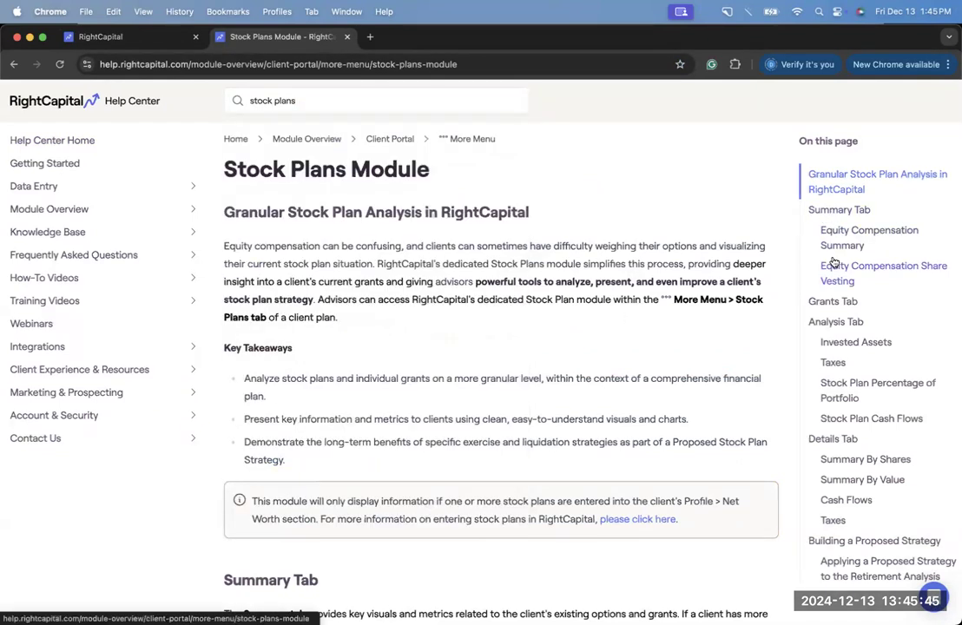
# Step: Review the Incentive Stock Options tax table in the Stock Plans - Grant Type Overview article, and bring the search results back up
pyautogui.click(352, 100)
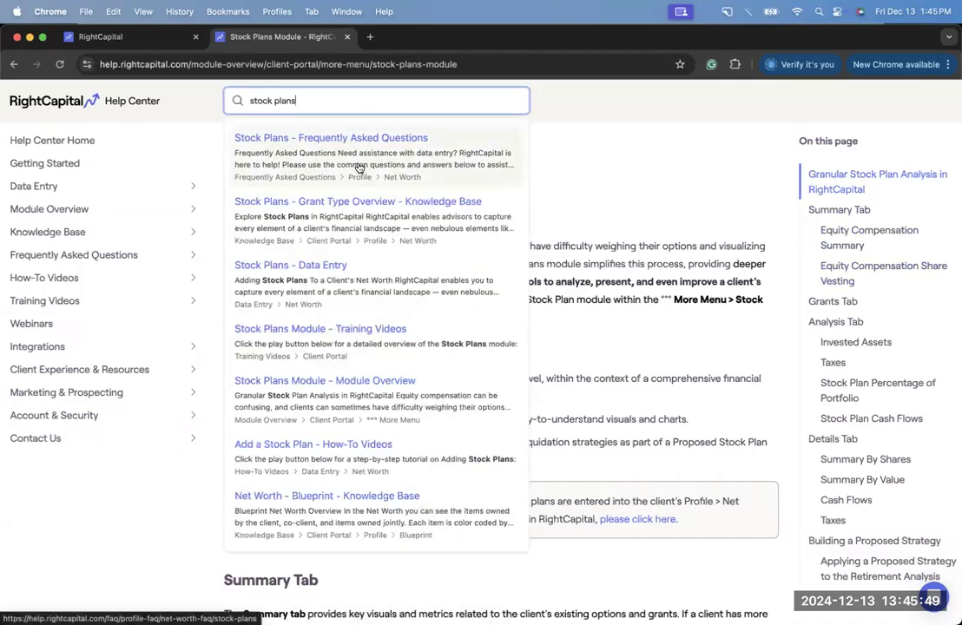
pyautogui.click(439, 218)
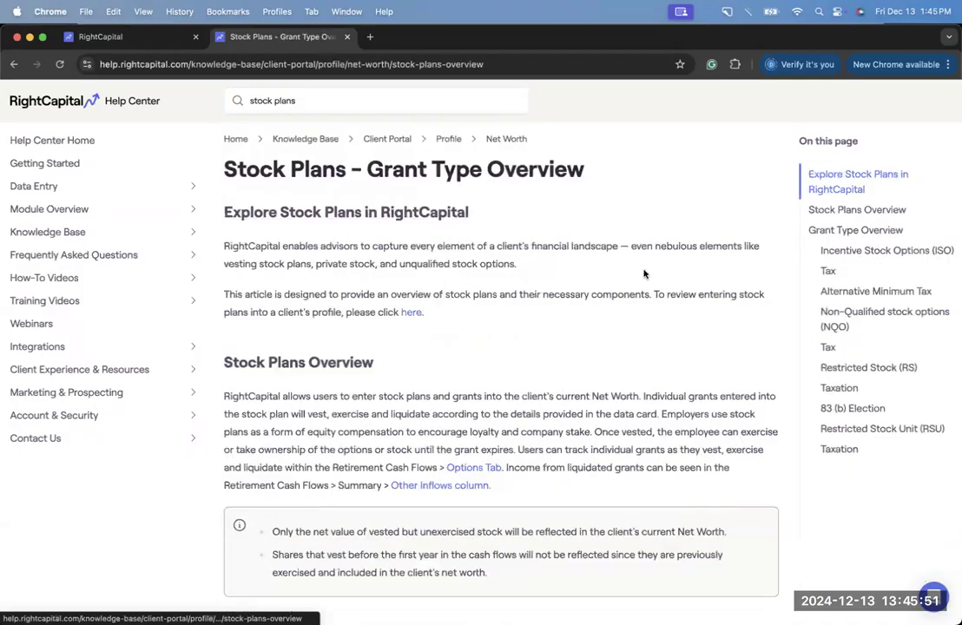
pyautogui.click(842, 252)
pyautogui.scroll(-2, 670, 317)
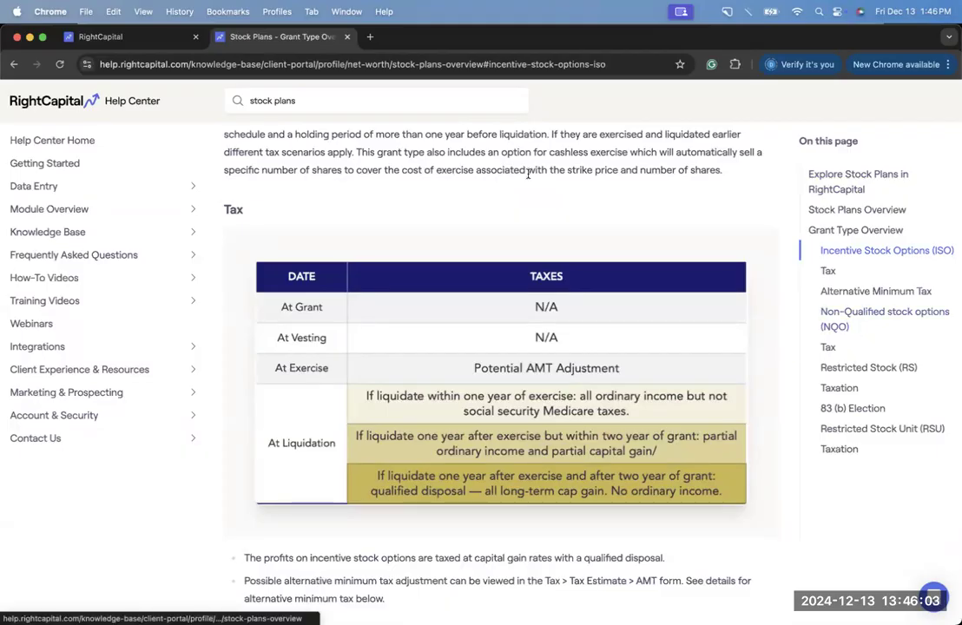
pyautogui.click(400, 101)
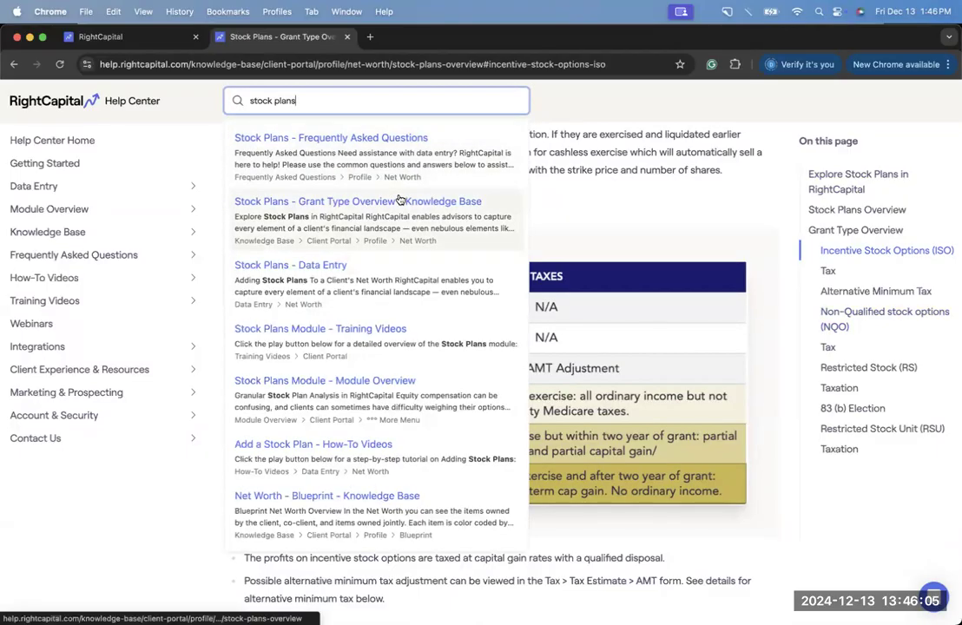